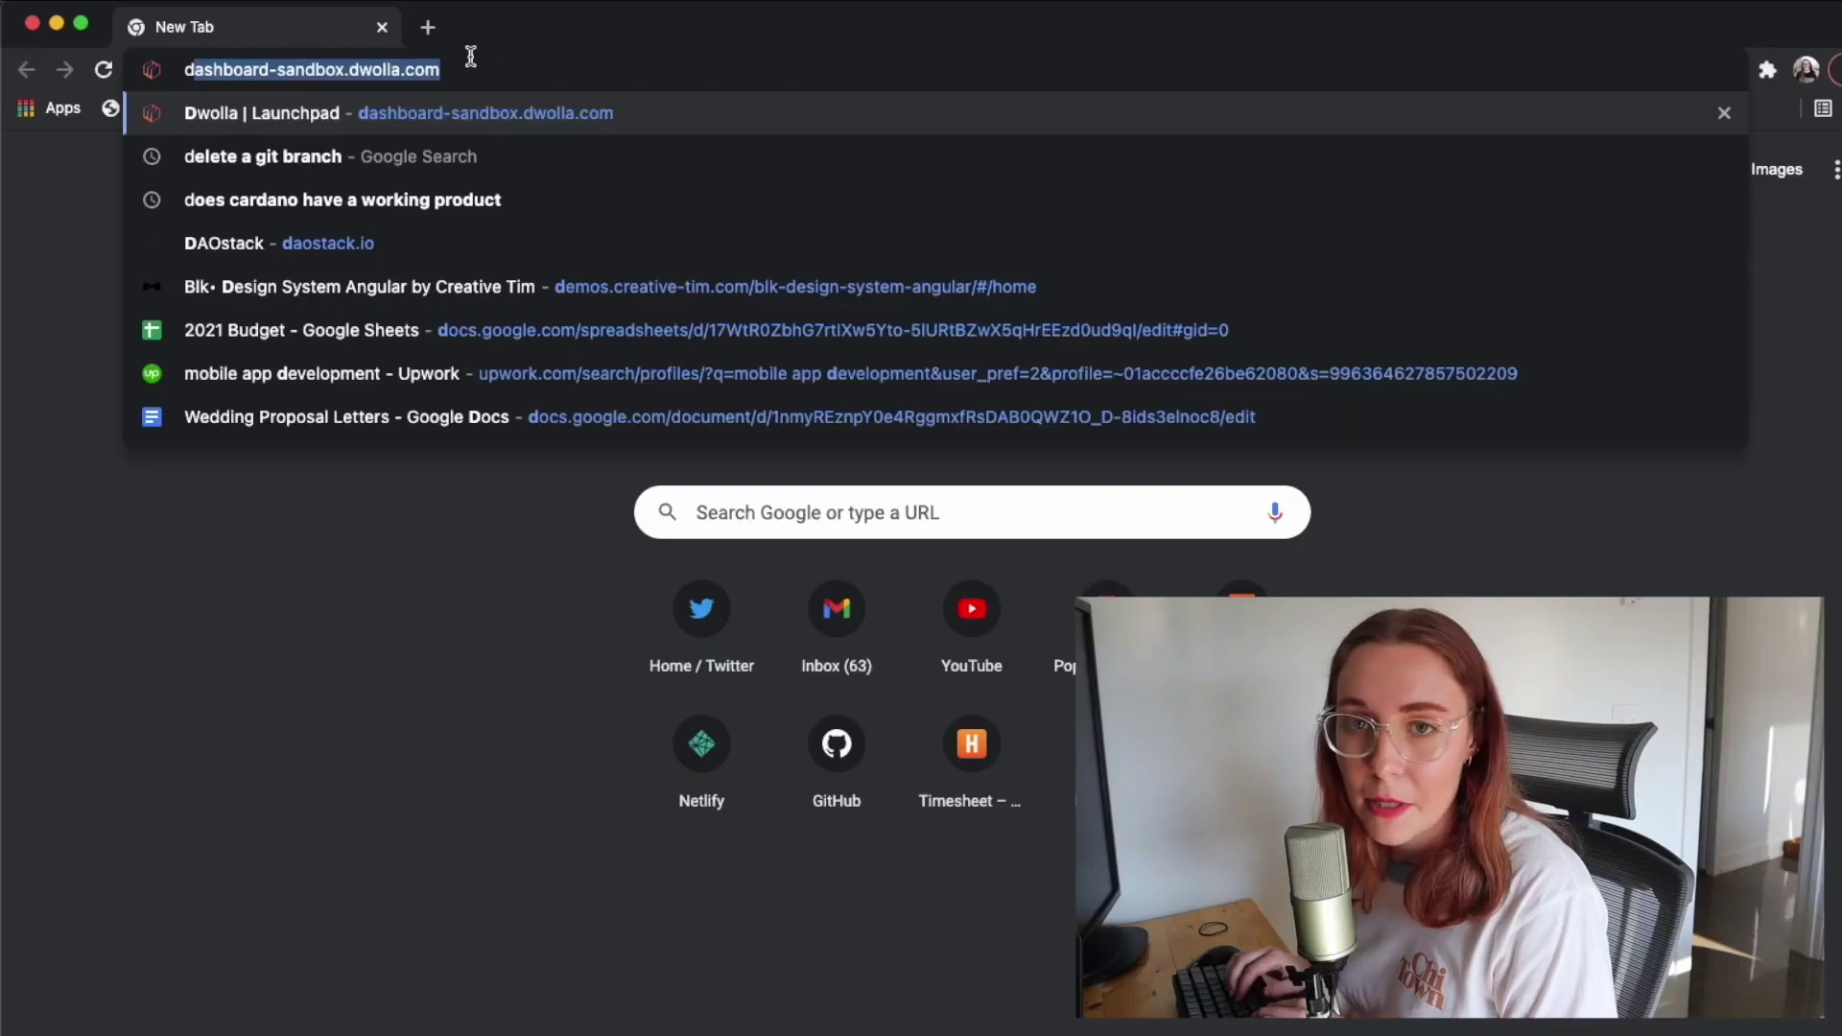
- Load daostack.io and scroll through the home page's sections, then back to the top
{"action": "type", "text": "aostack.io"}
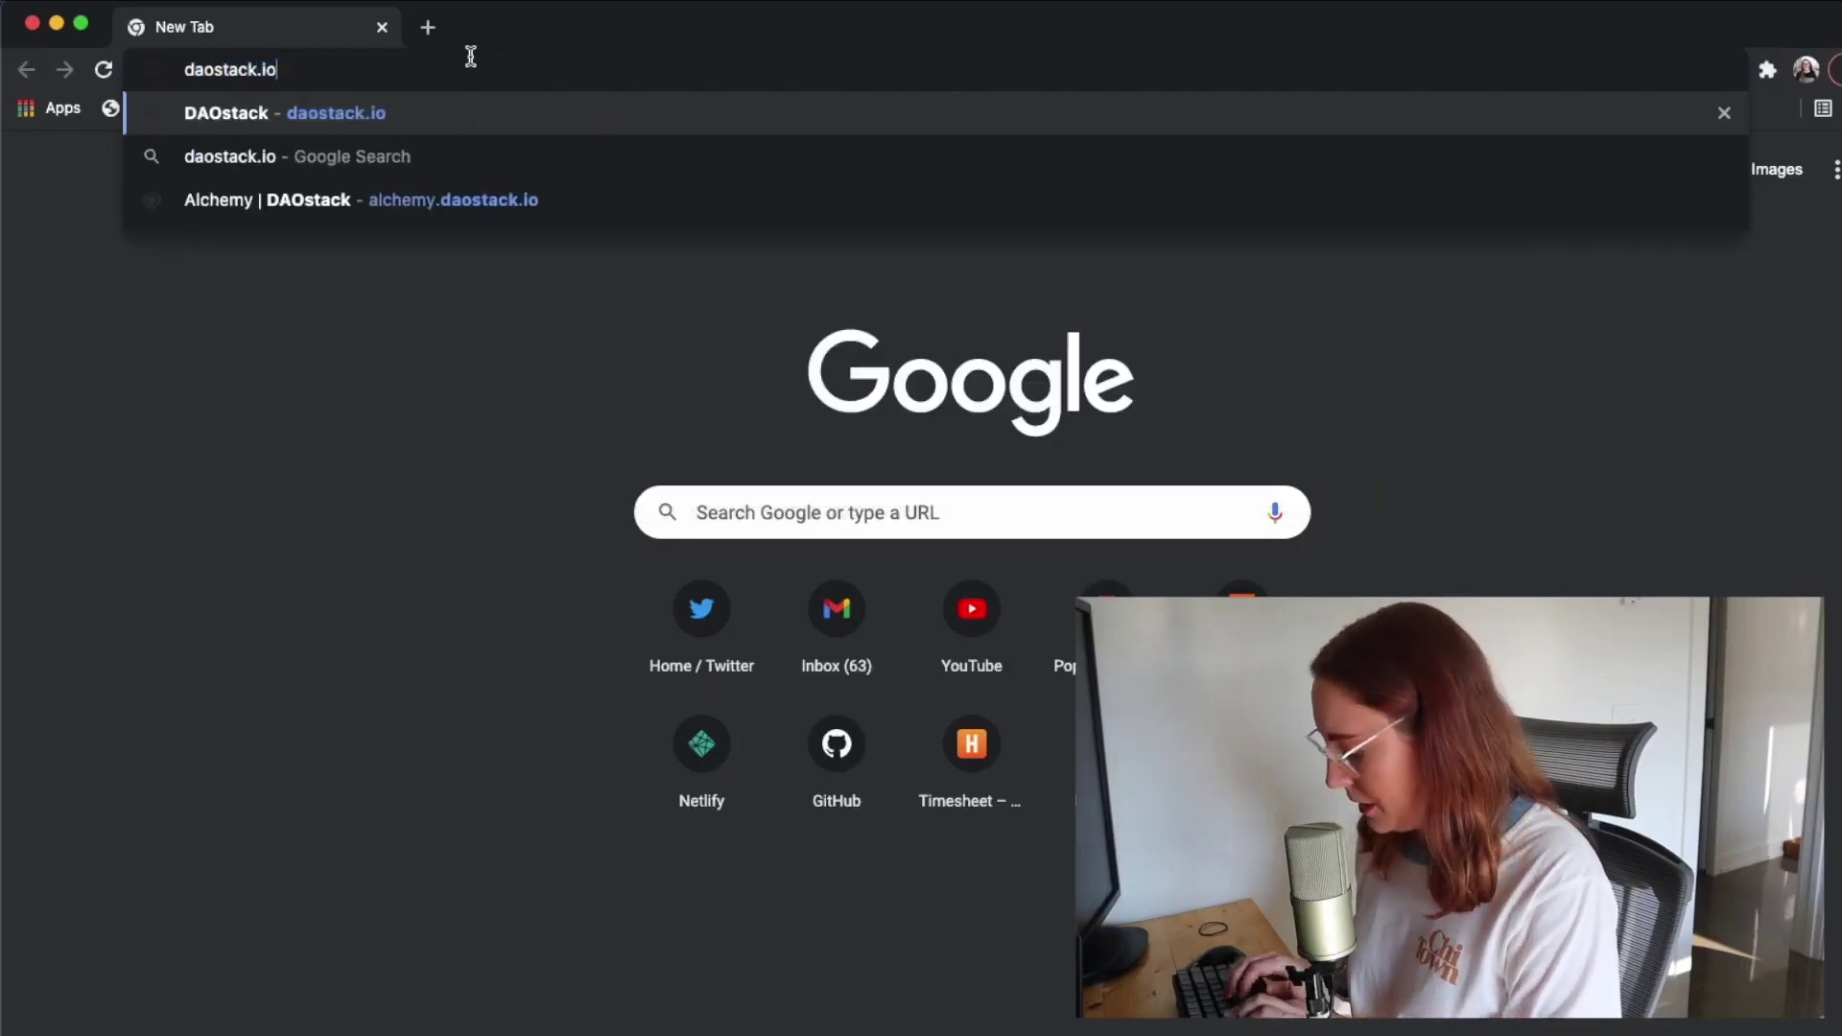
{"action": "key", "text": "Return"}
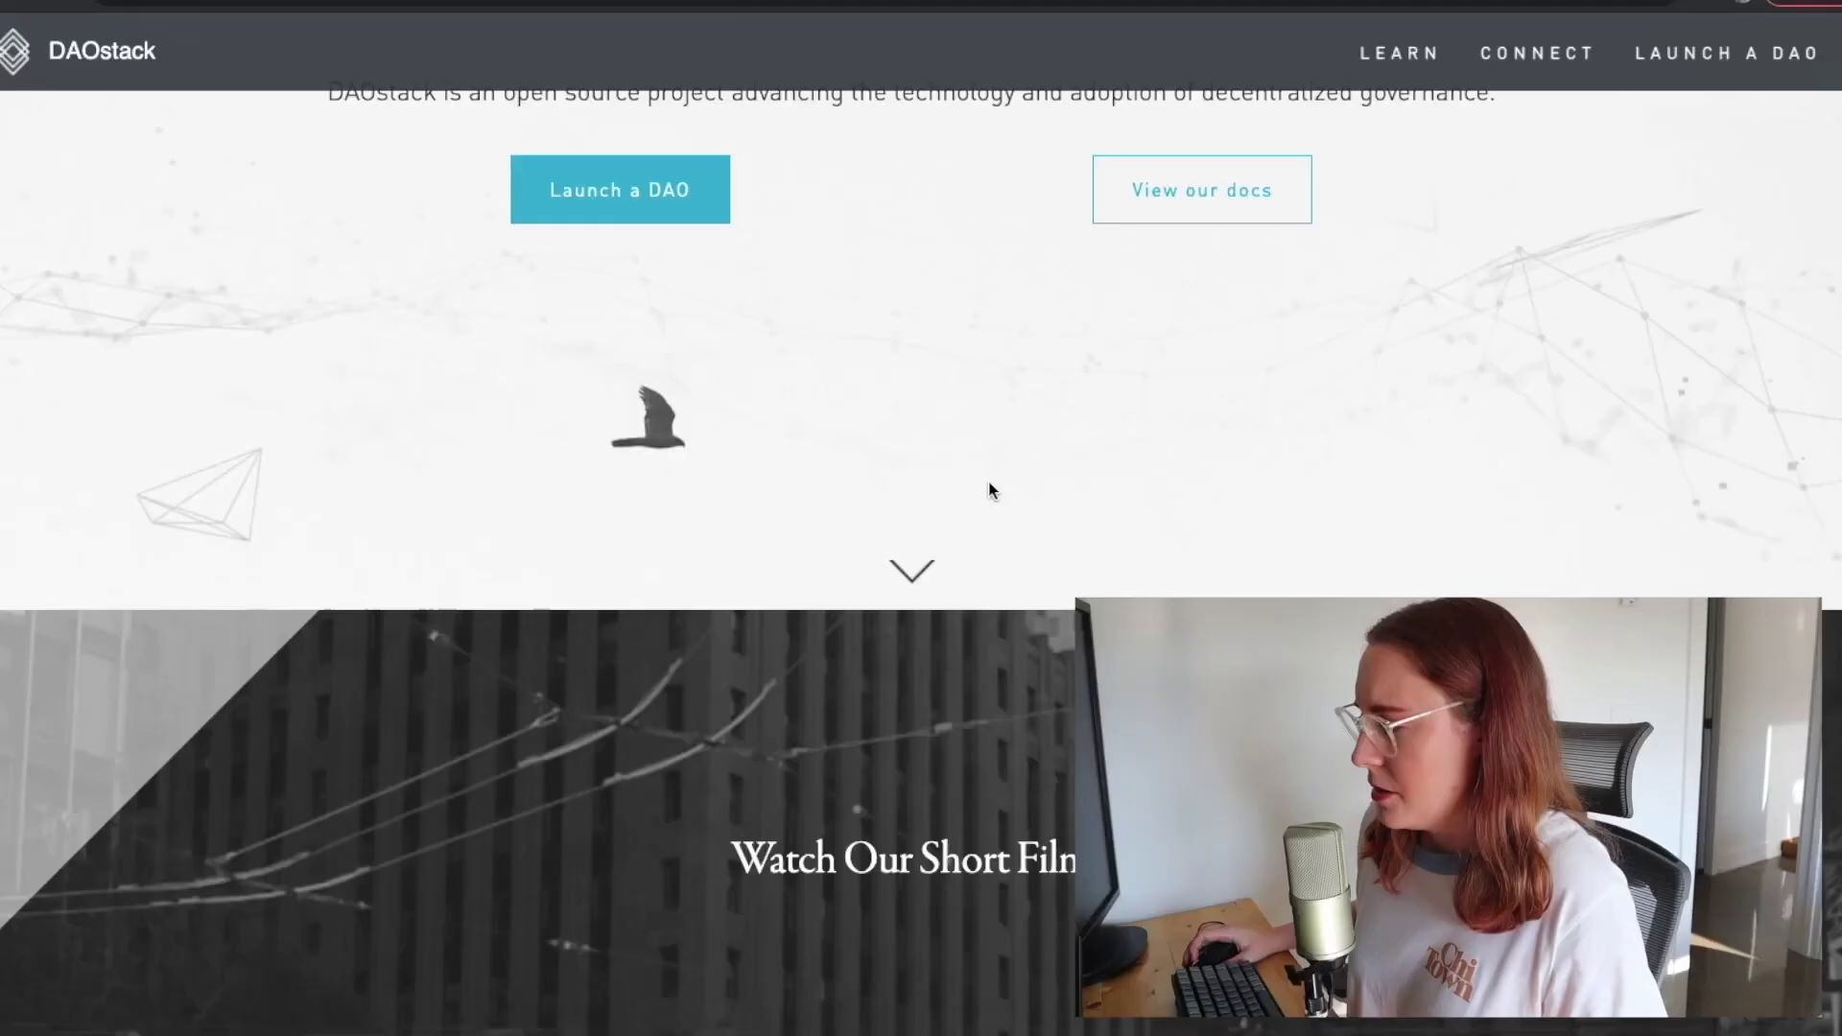
{"action": "scroll", "coordinate": [987, 489], "scroll_direction": "down", "scroll_amount": 1}
{"action": "scroll", "coordinate": [991, 490], "scroll_direction": "up", "scroll_amount": 4}
{"action": "scroll", "coordinate": [1023, 494], "scroll_direction": "down", "scroll_amount": 15}
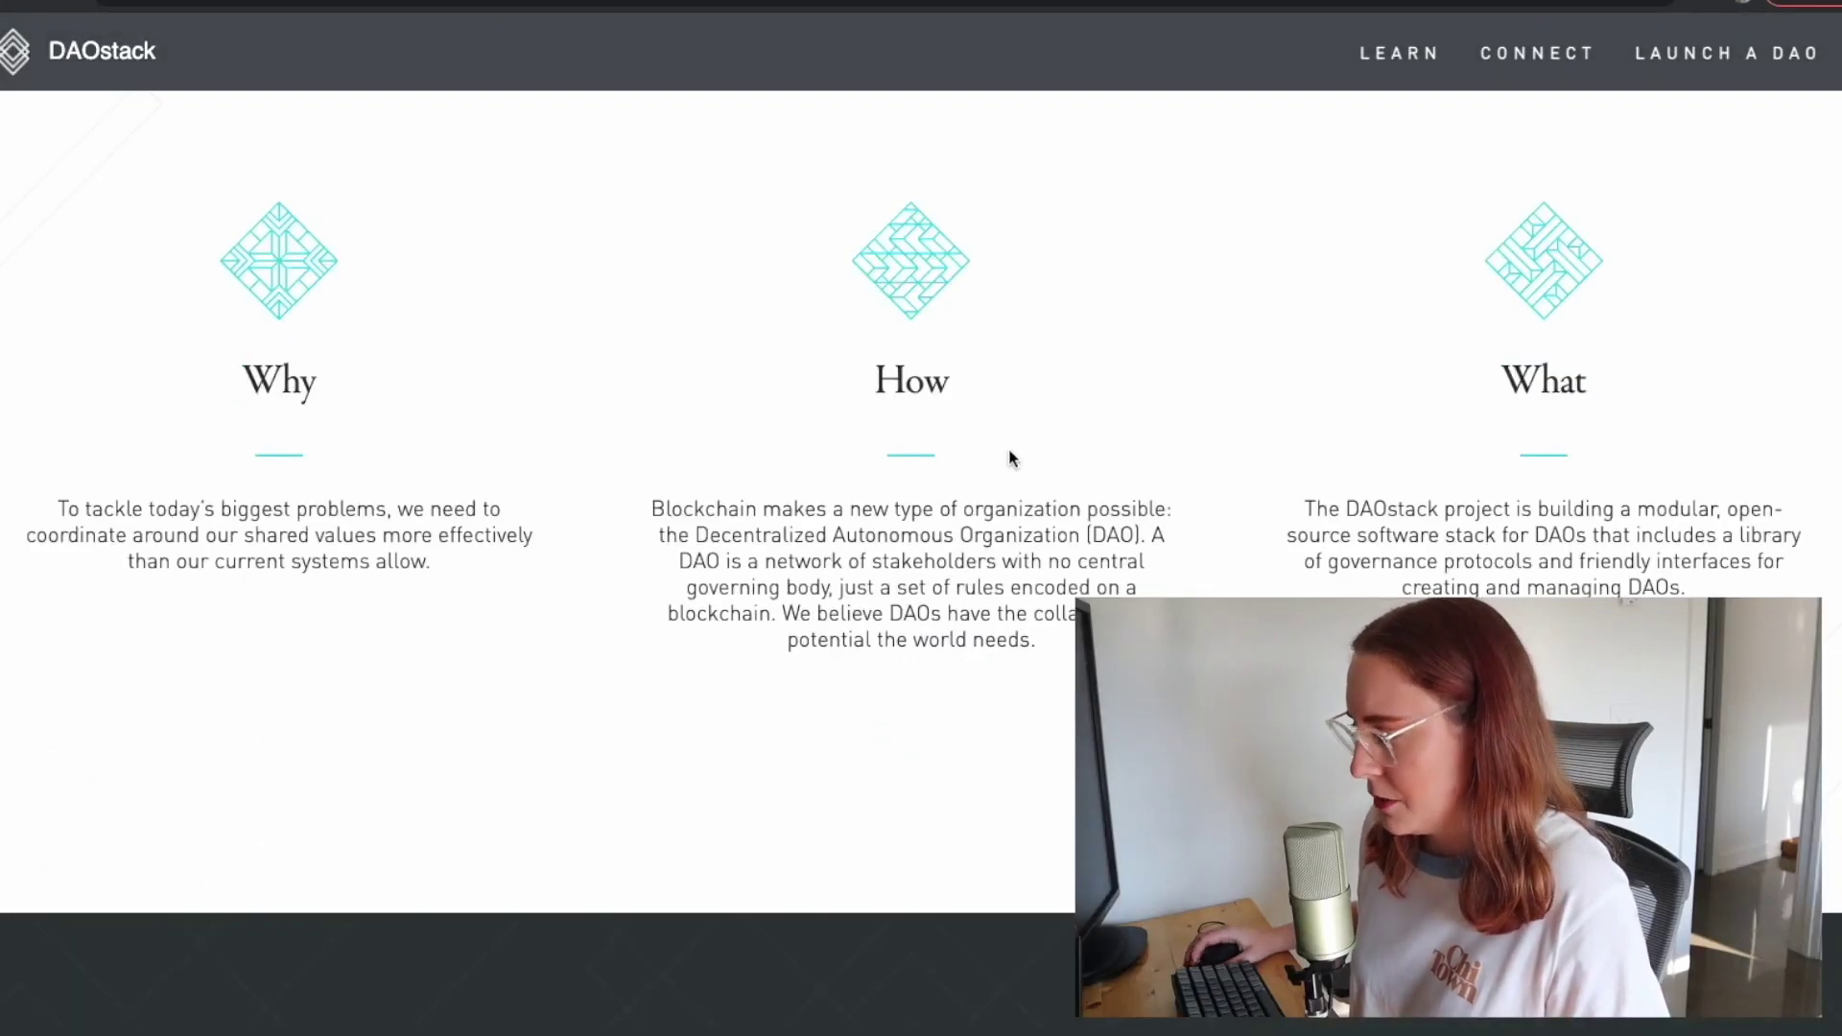
{"action": "scroll", "coordinate": [1009, 458], "scroll_direction": "down", "scroll_amount": 12}
{"action": "scroll", "coordinate": [1009, 456], "scroll_direction": "down", "scroll_amount": 8}
{"action": "scroll", "coordinate": [1009, 456], "scroll_direction": "up", "scroll_amount": 20}
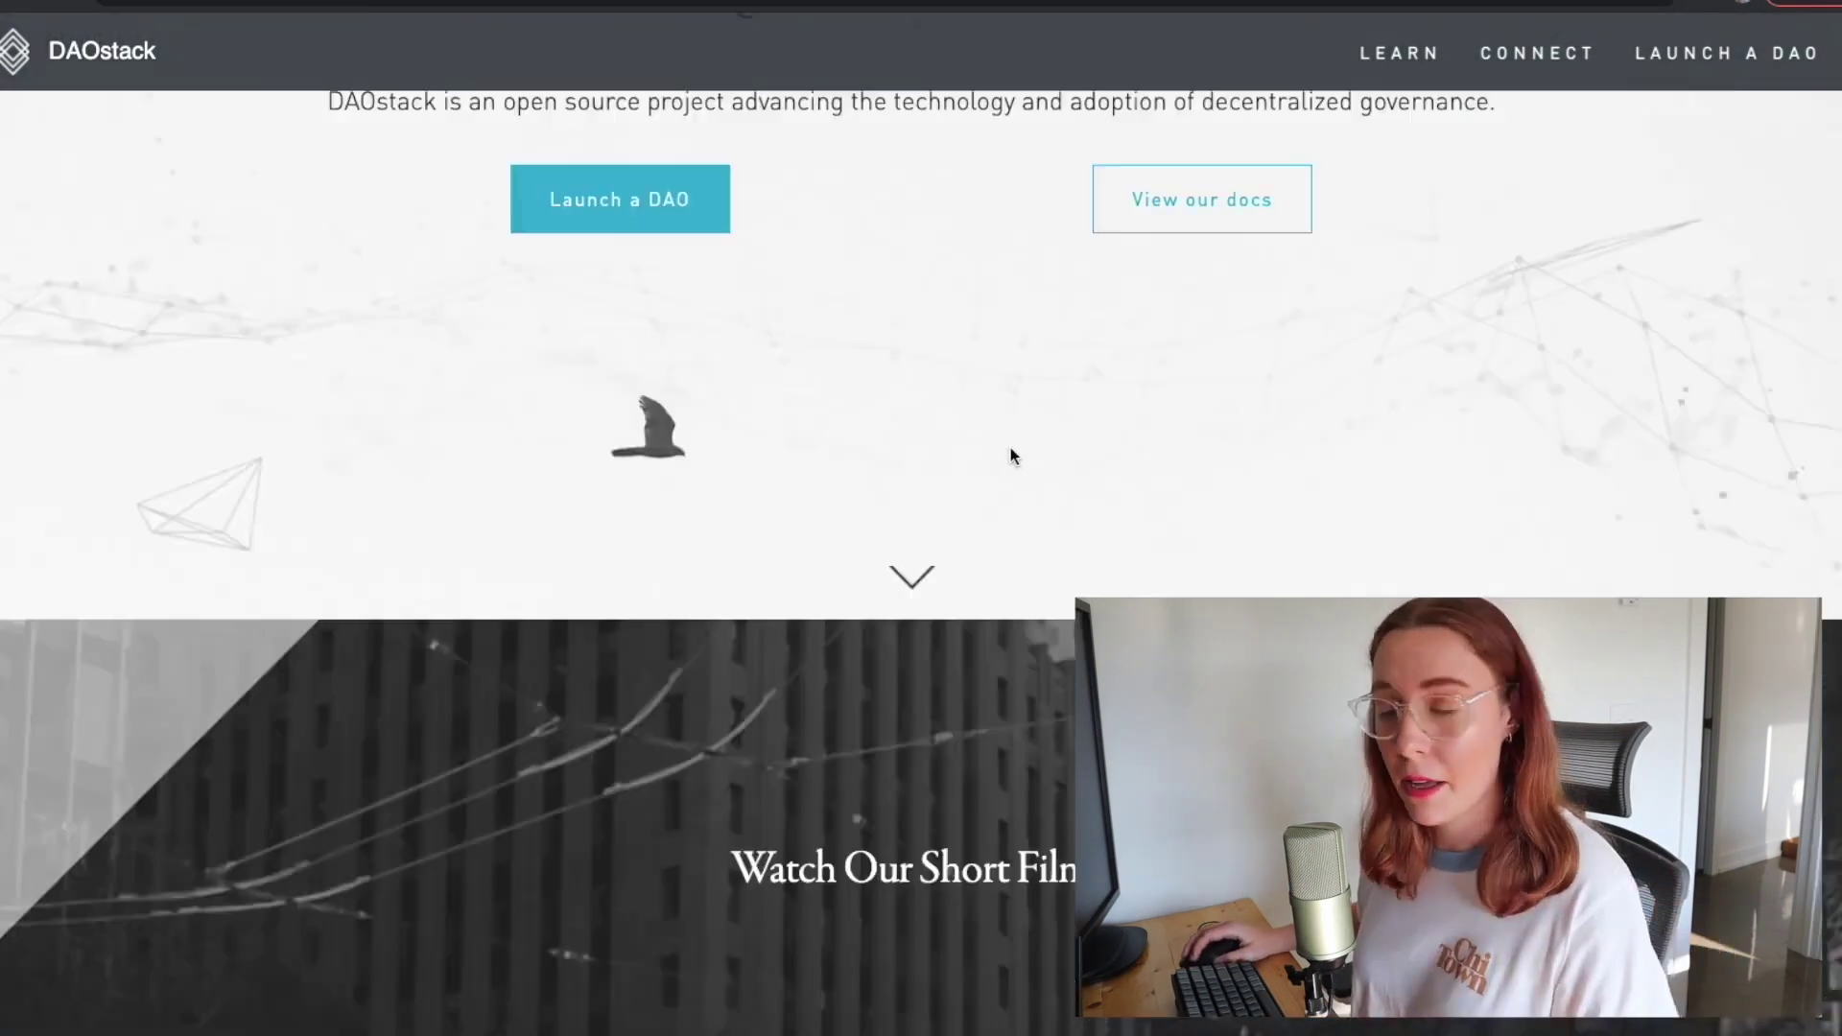
{"action": "scroll", "coordinate": [1010, 447], "scroll_direction": "up", "scroll_amount": 5}
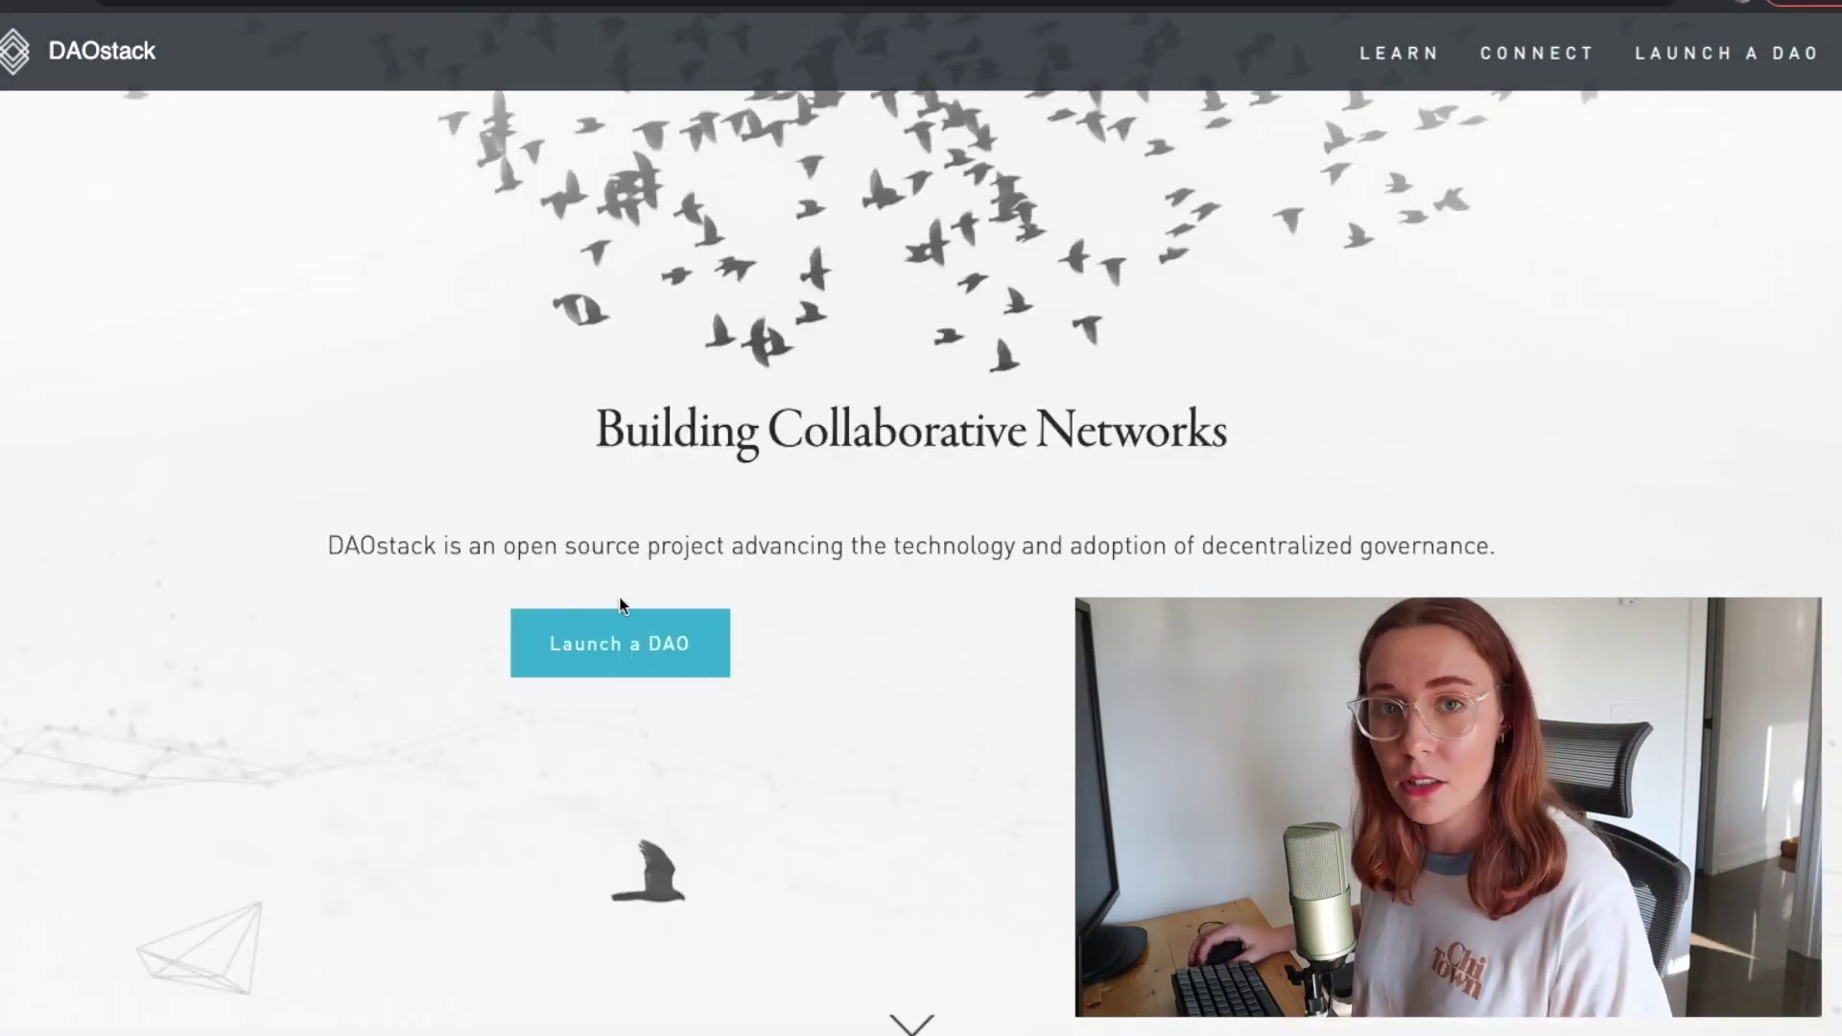
- Start launching a DAO, dismiss the wallet notice, and enter name Test DAO with symbol TST
{"action": "left_click", "coordinate": [617, 662]}
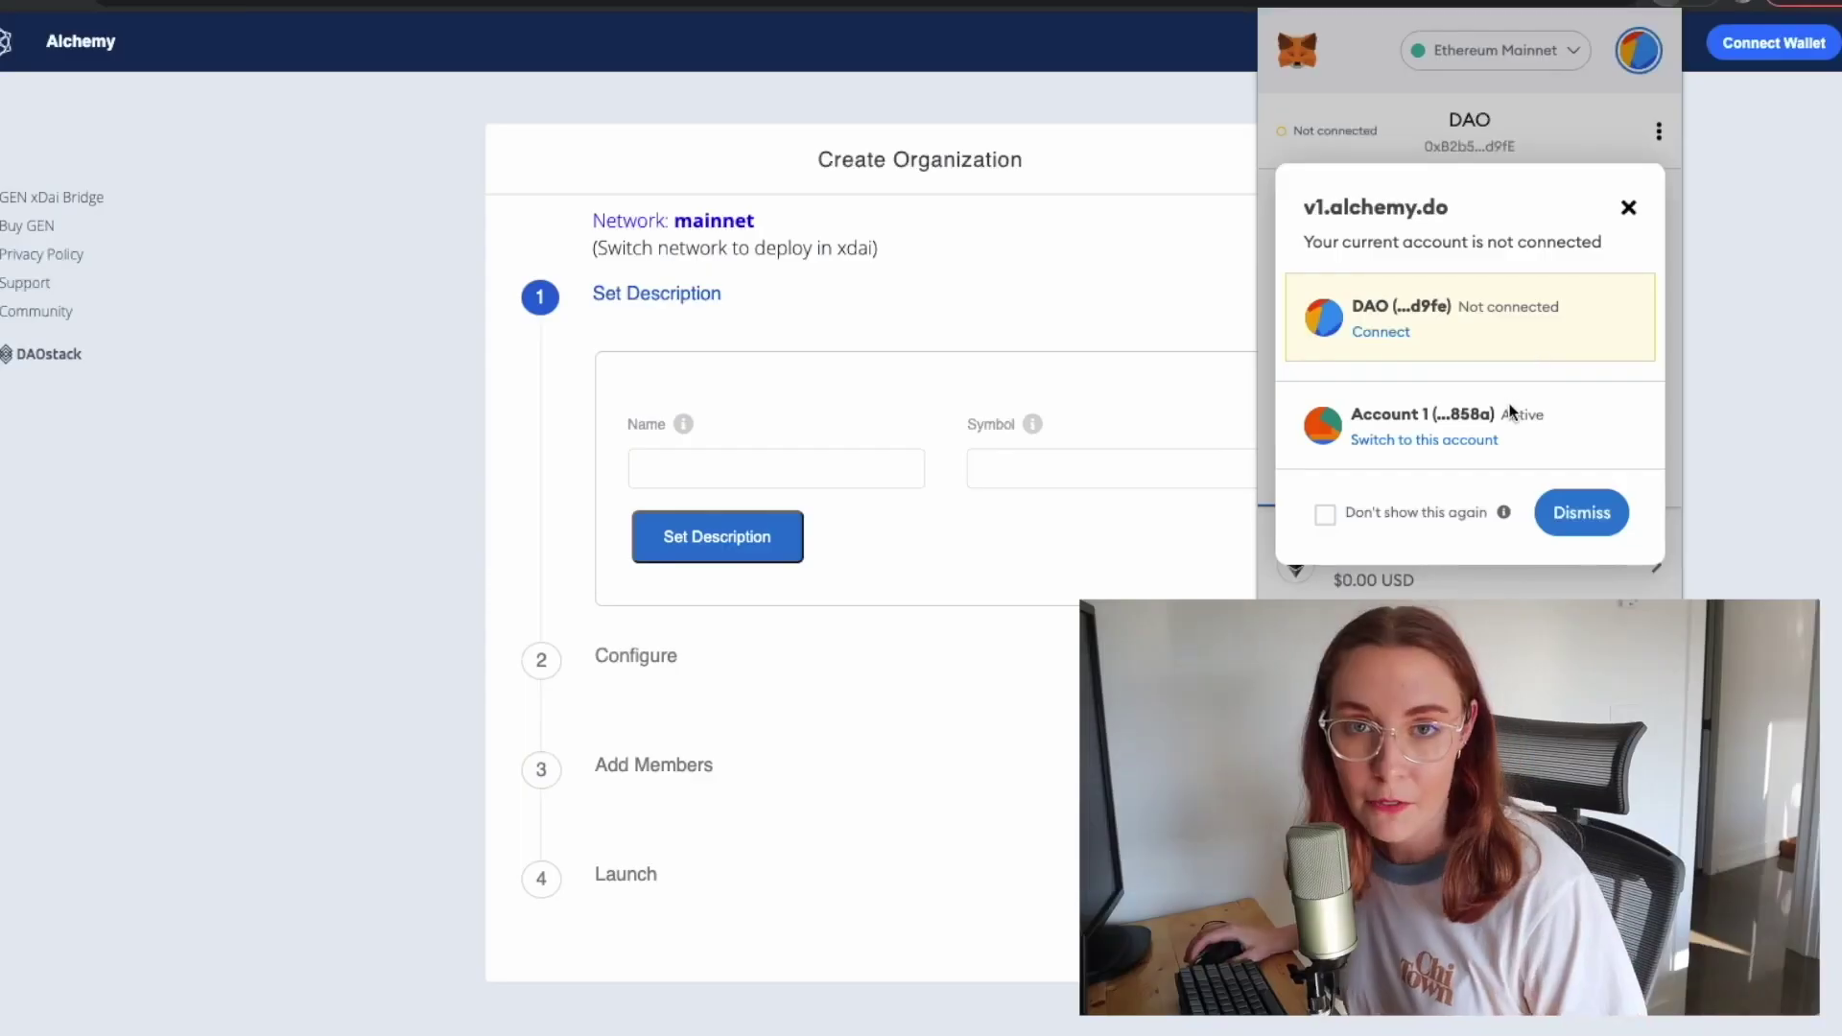
{"action": "left_click", "coordinate": [1627, 210]}
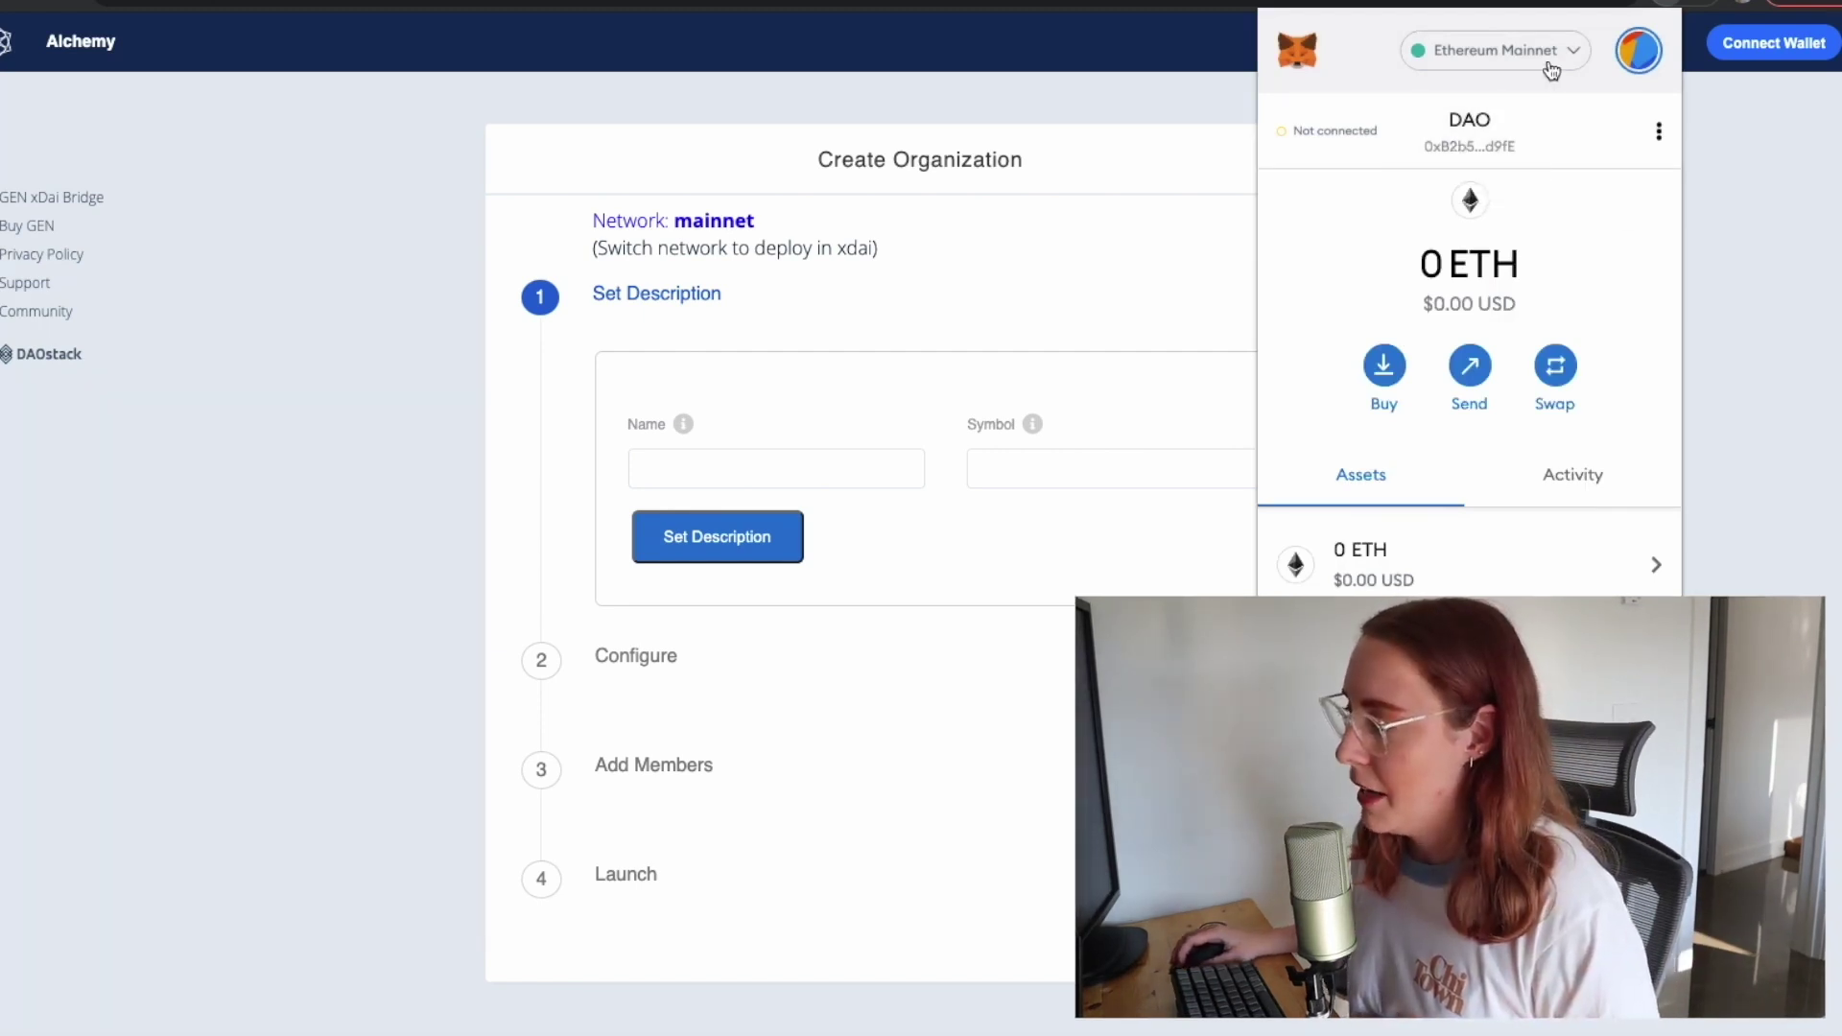
{"action": "left_click", "coordinate": [850, 320]}
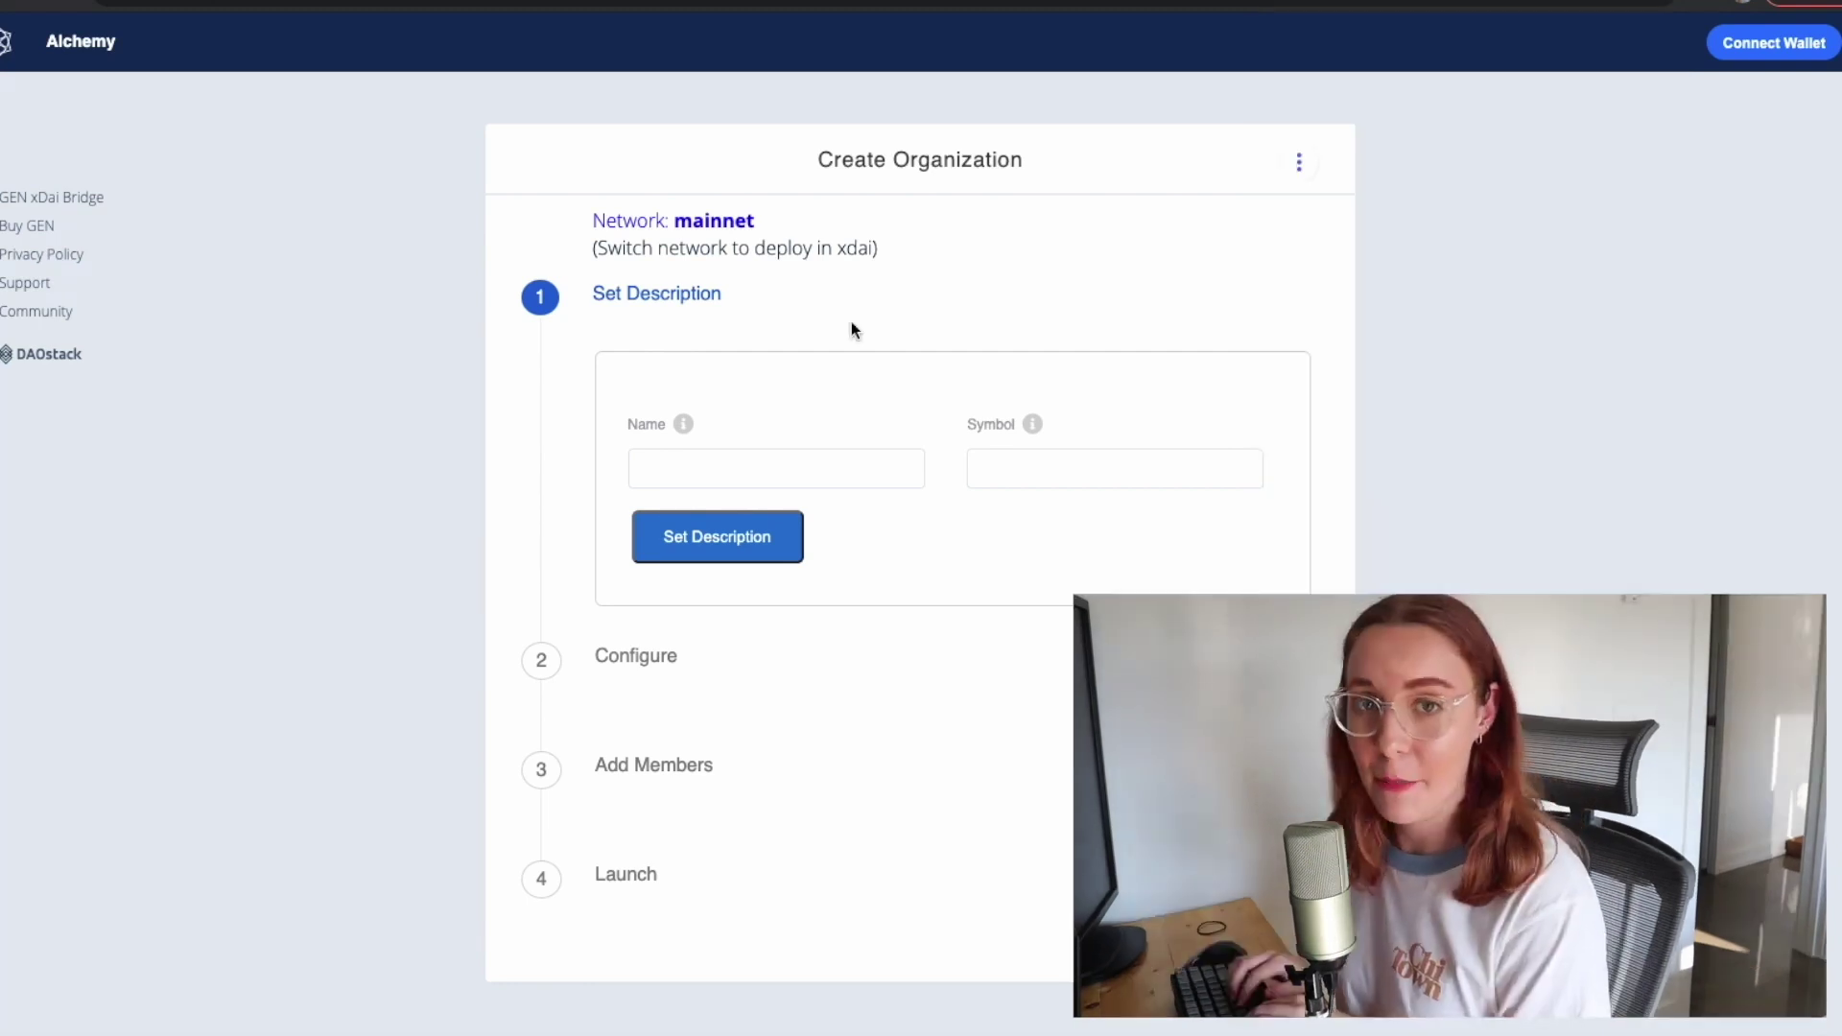
{"action": "type", "text": "Test DAO"}
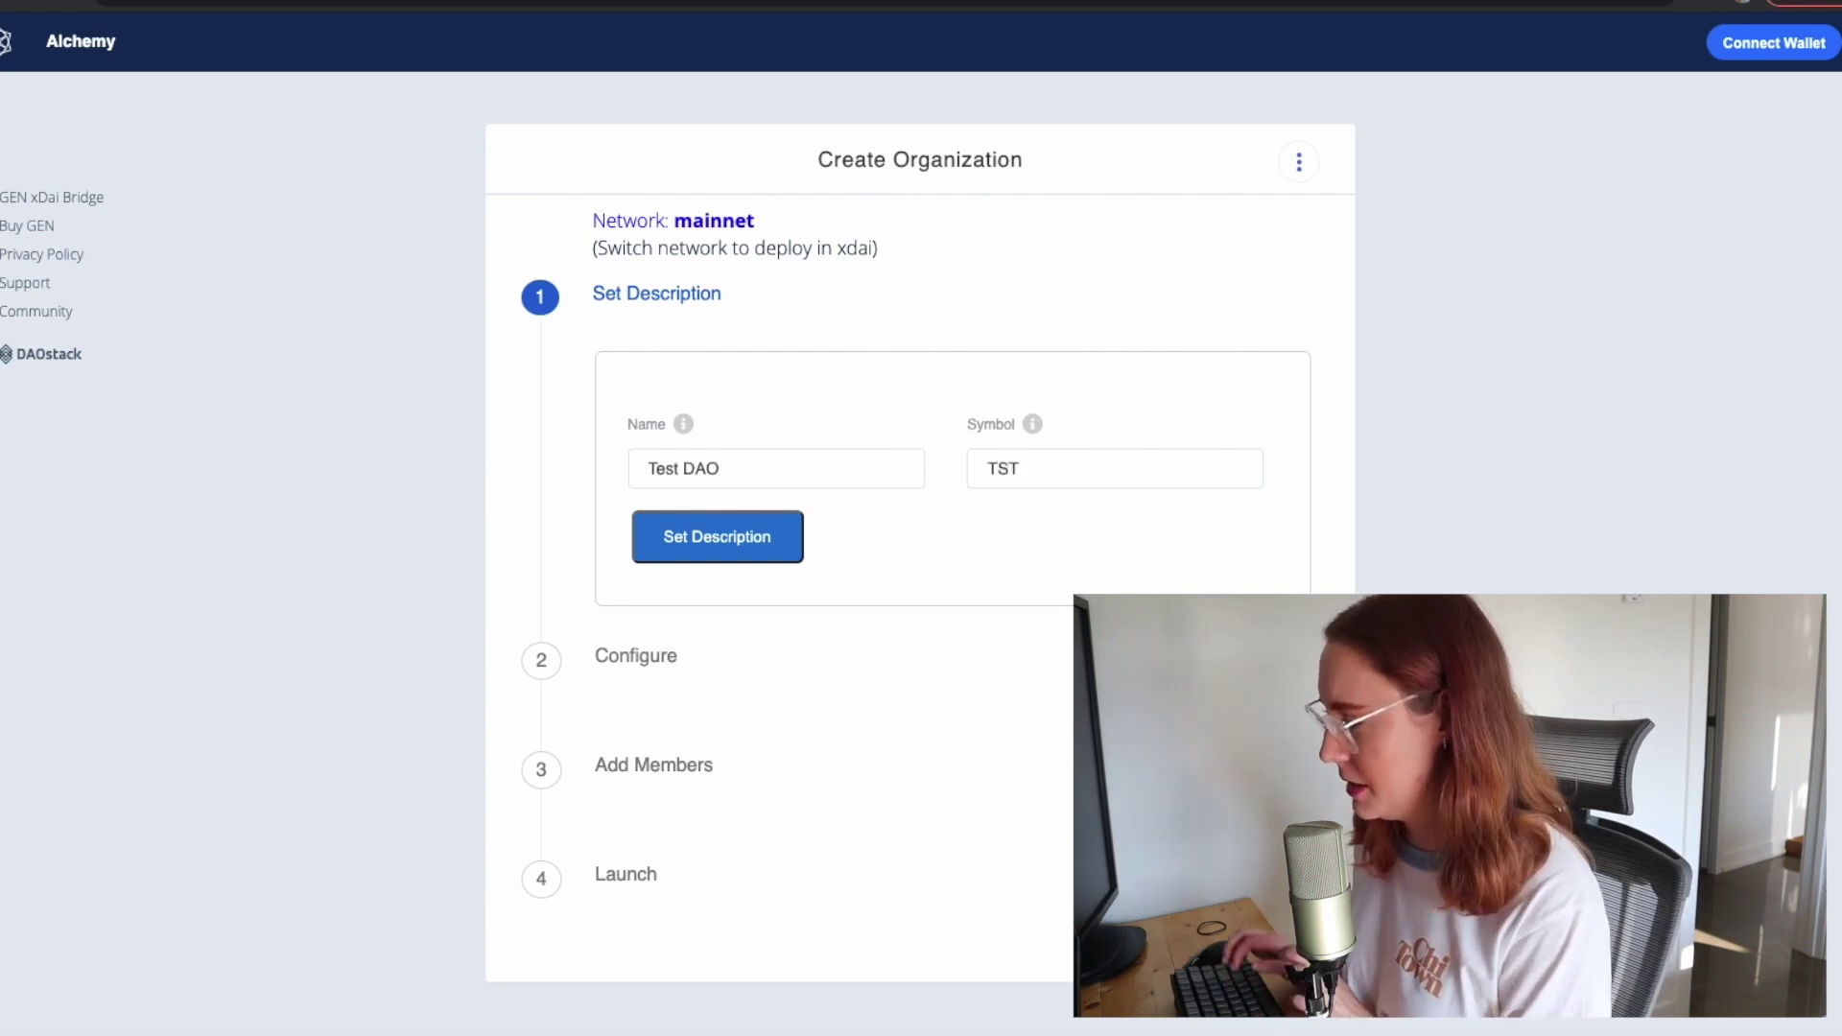
- Save the Test DAO / TST description and compare the Slow, Medium and Fast decision timings
{"action": "left_click", "coordinate": [715, 561]}
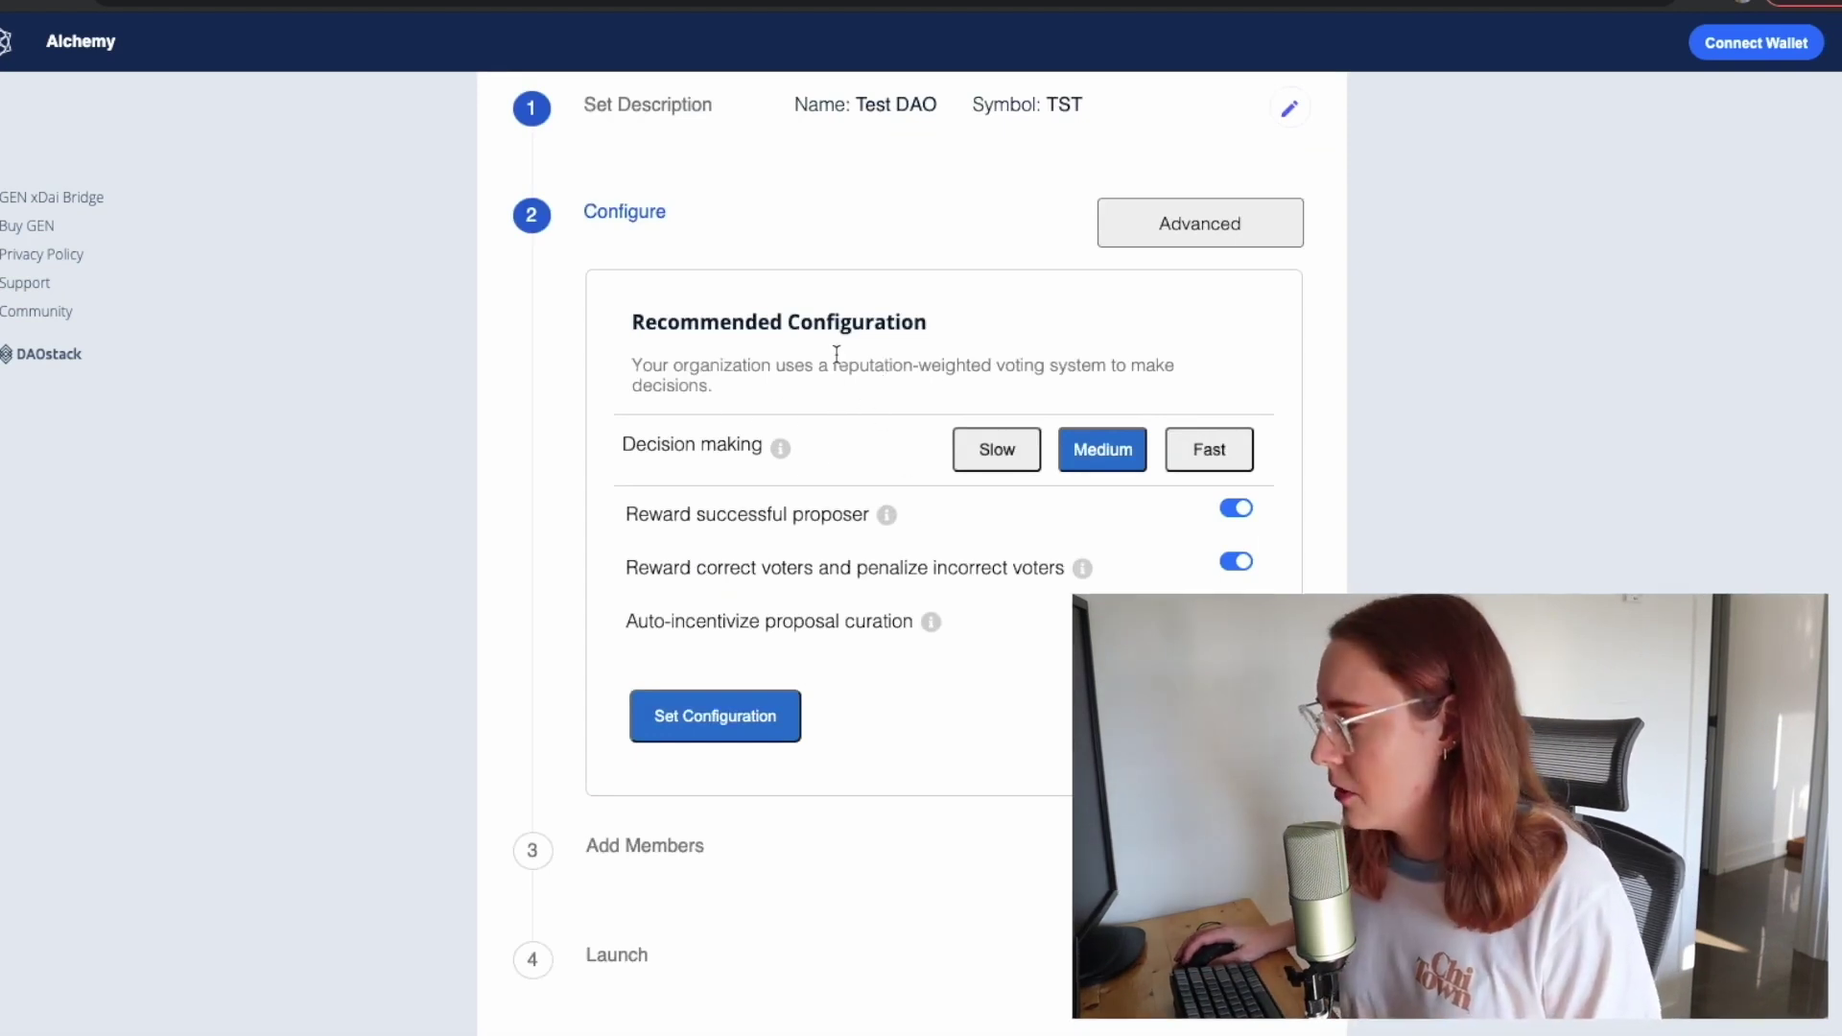
{"action": "mouse_move", "coordinate": [1066, 455]}
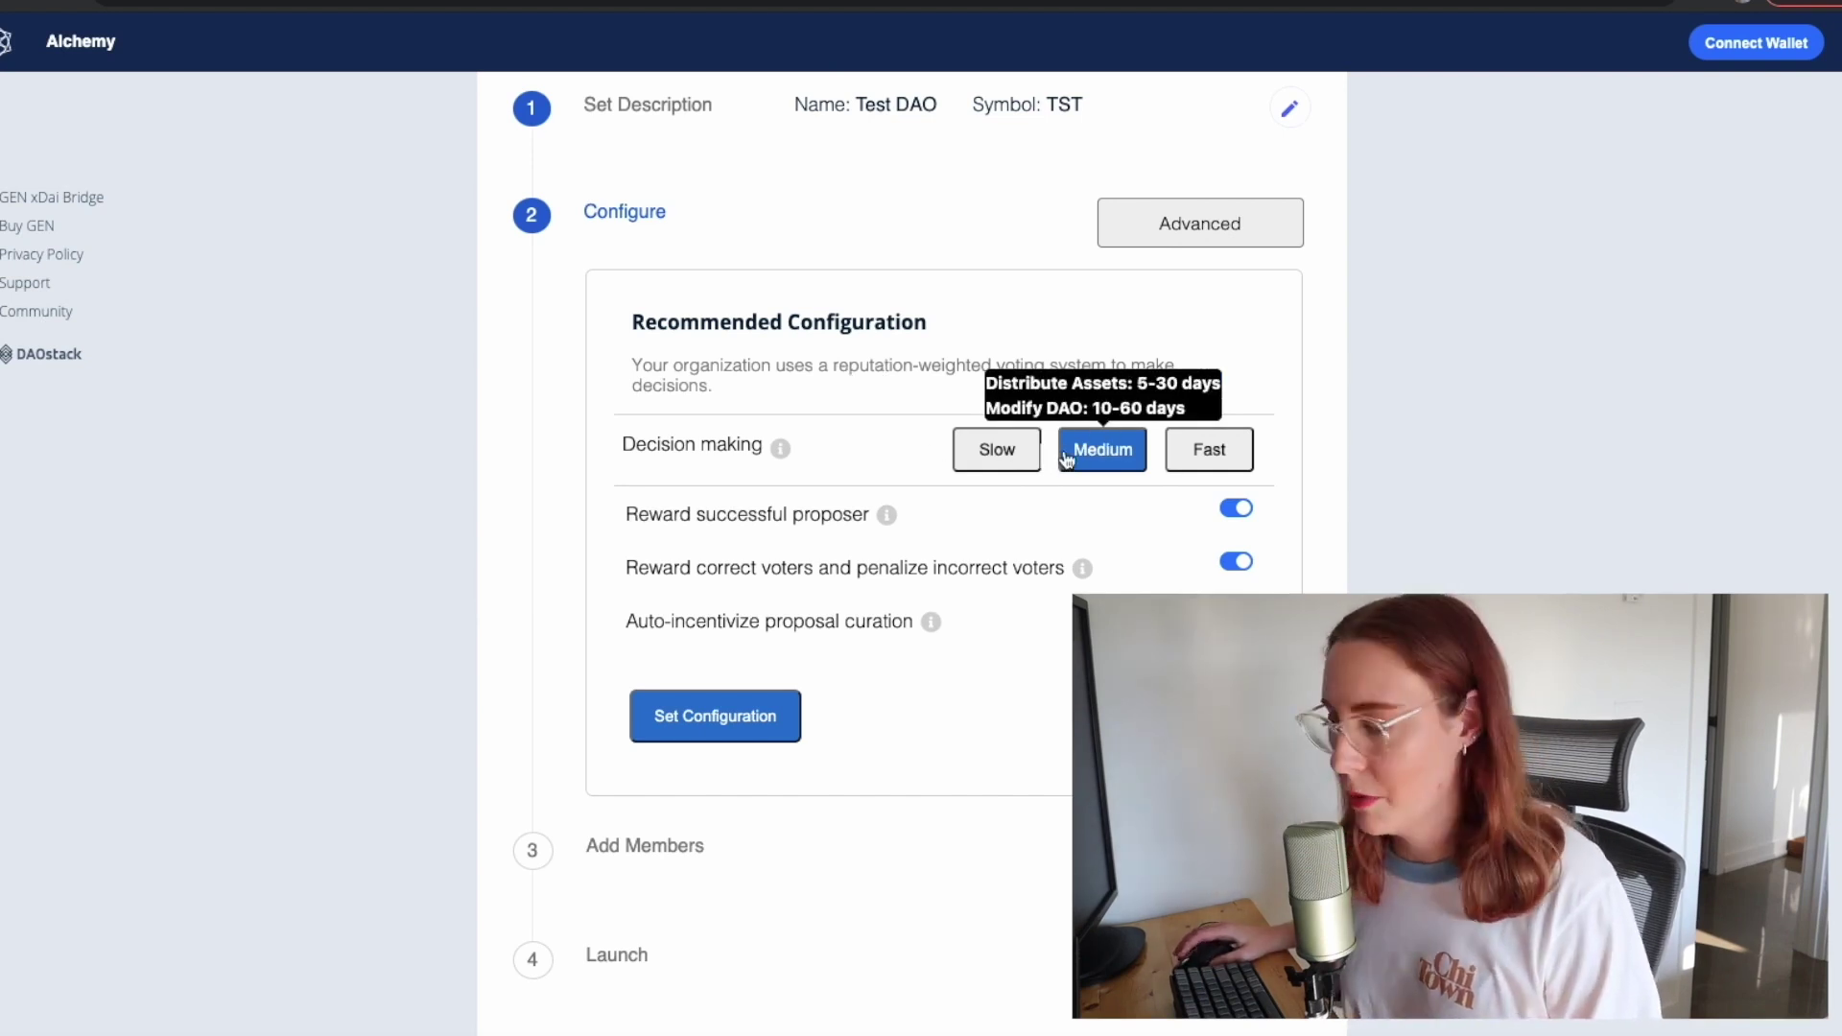
{"action": "mouse_move", "coordinate": [1181, 451]}
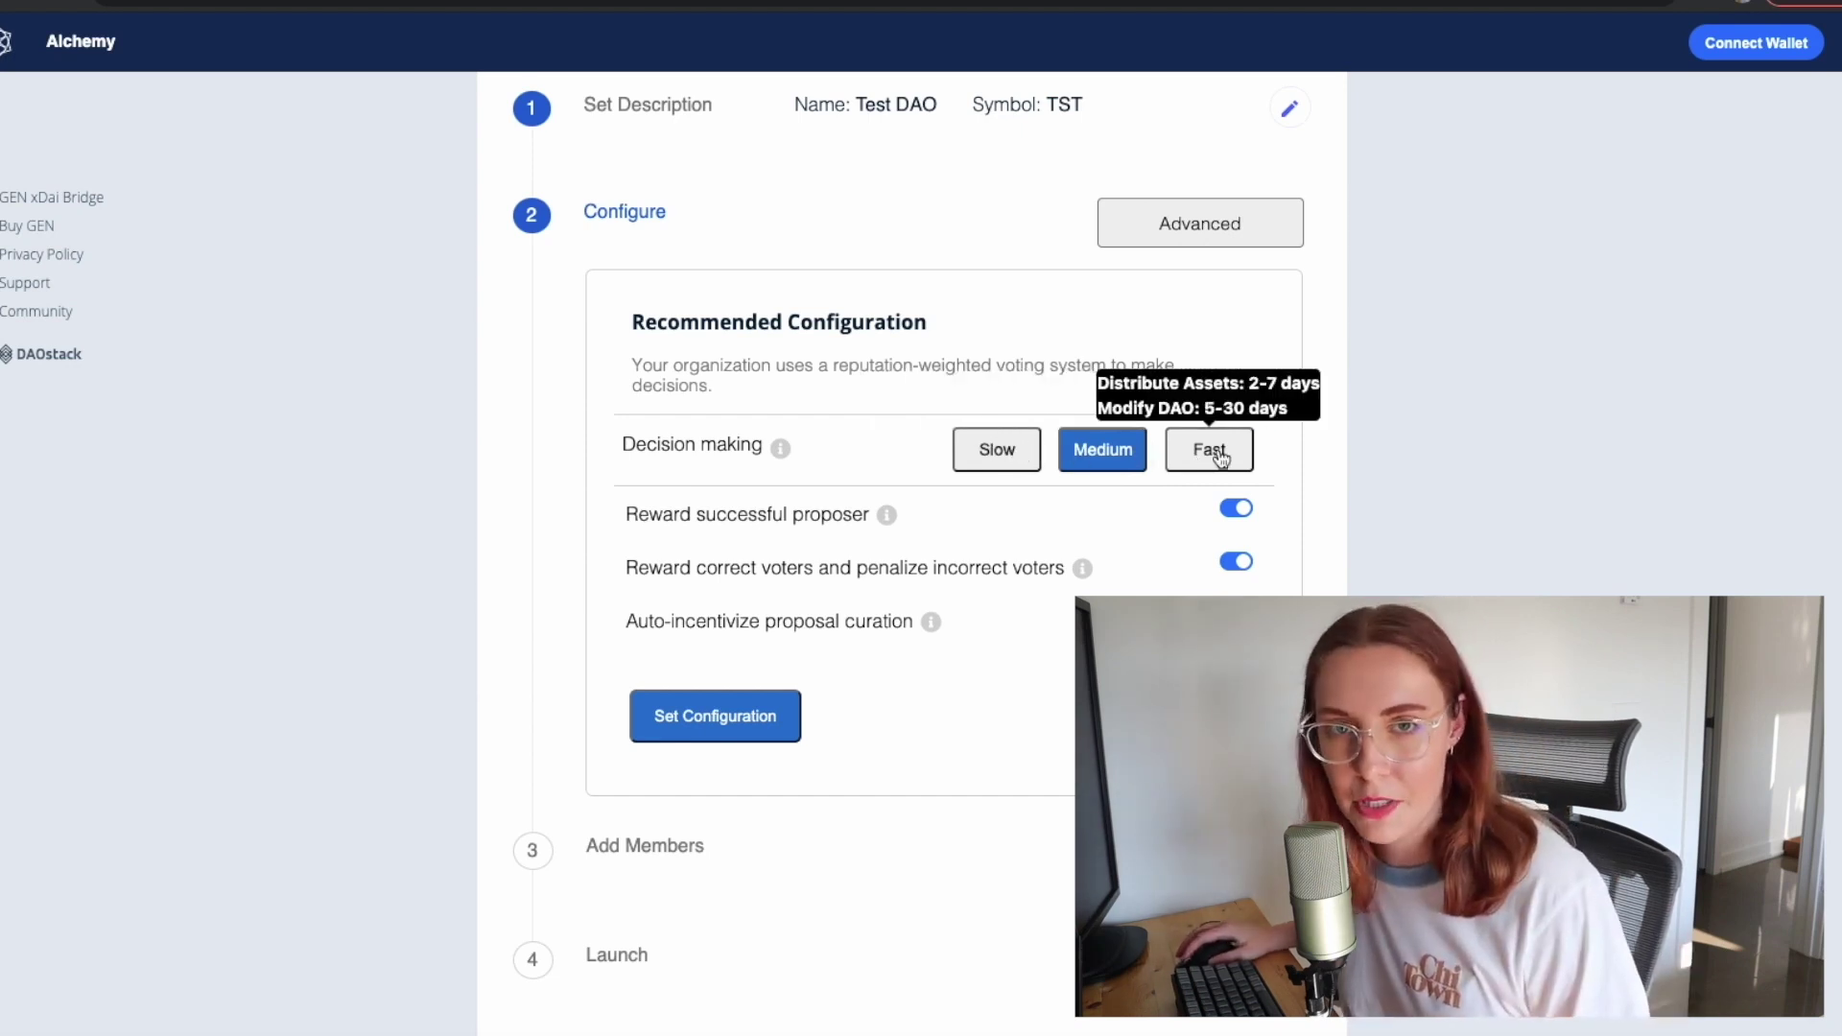
{"action": "mouse_move", "coordinate": [1009, 451]}
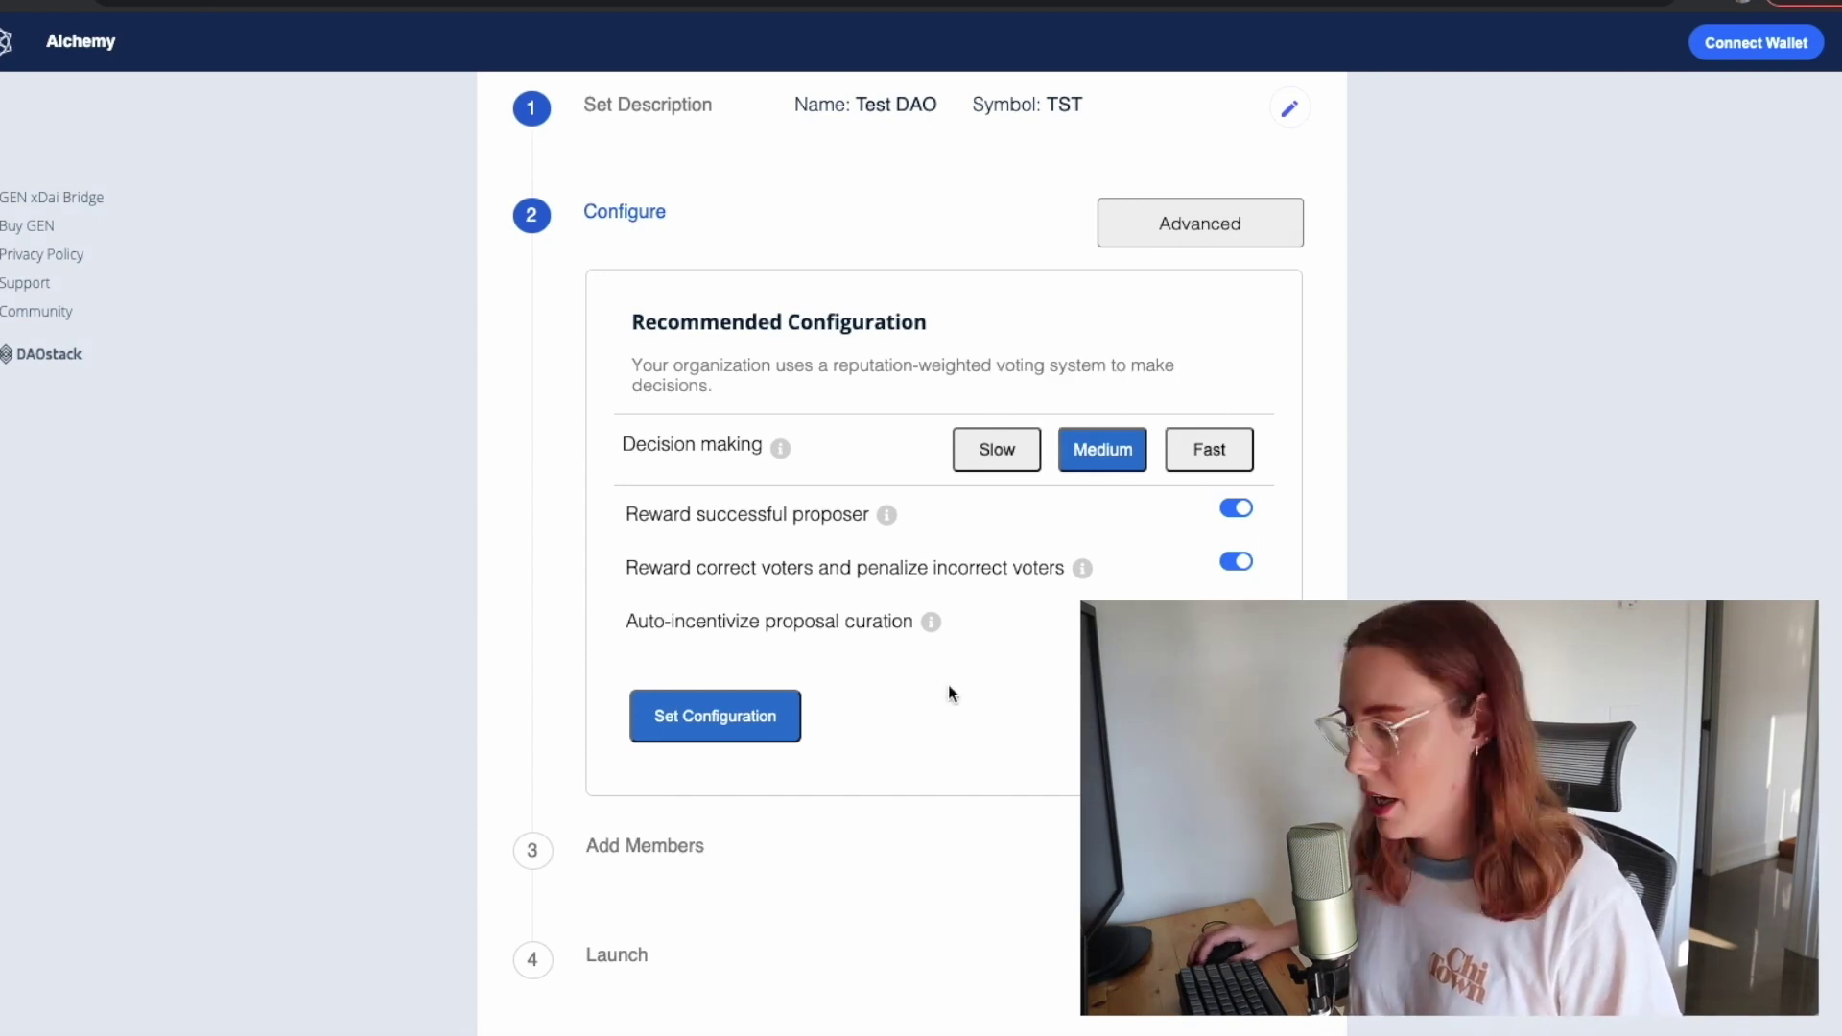
- Accept the recommended configuration and member list, then install Test DAO, raising the wallet confirmation
{"action": "left_click", "coordinate": [754, 730]}
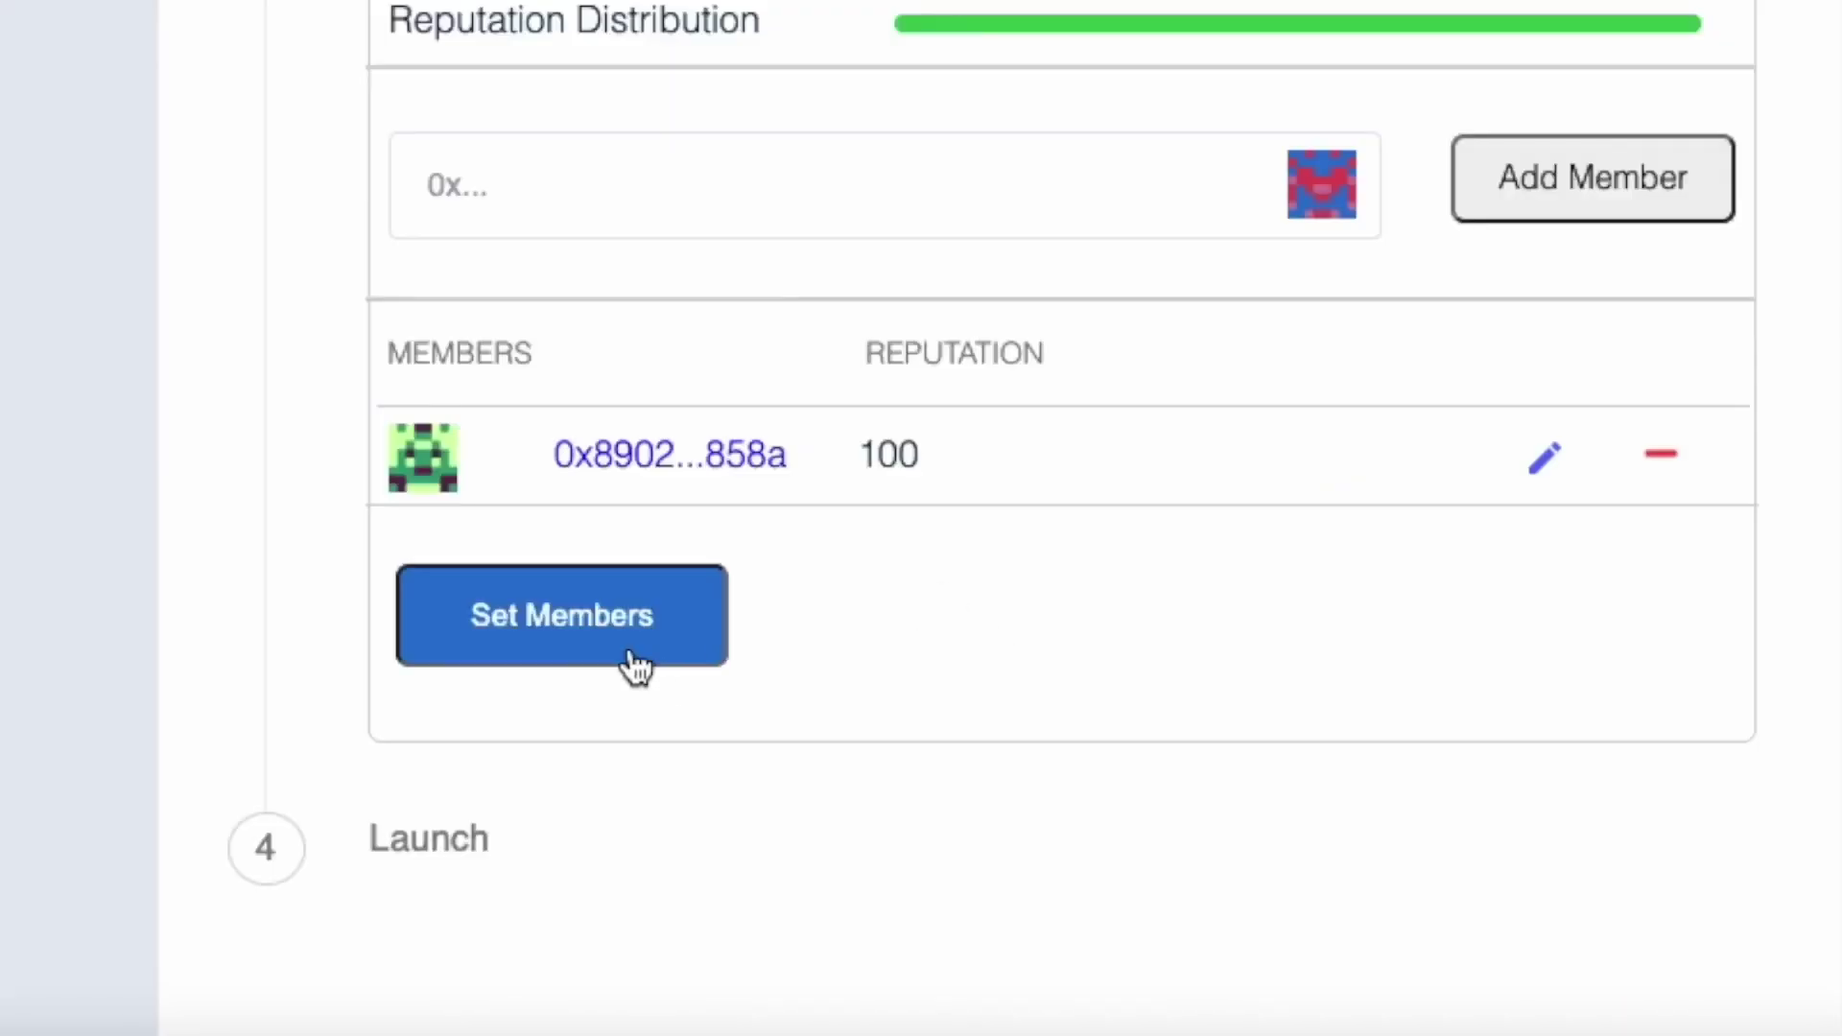
{"action": "left_click", "coordinate": [626, 638]}
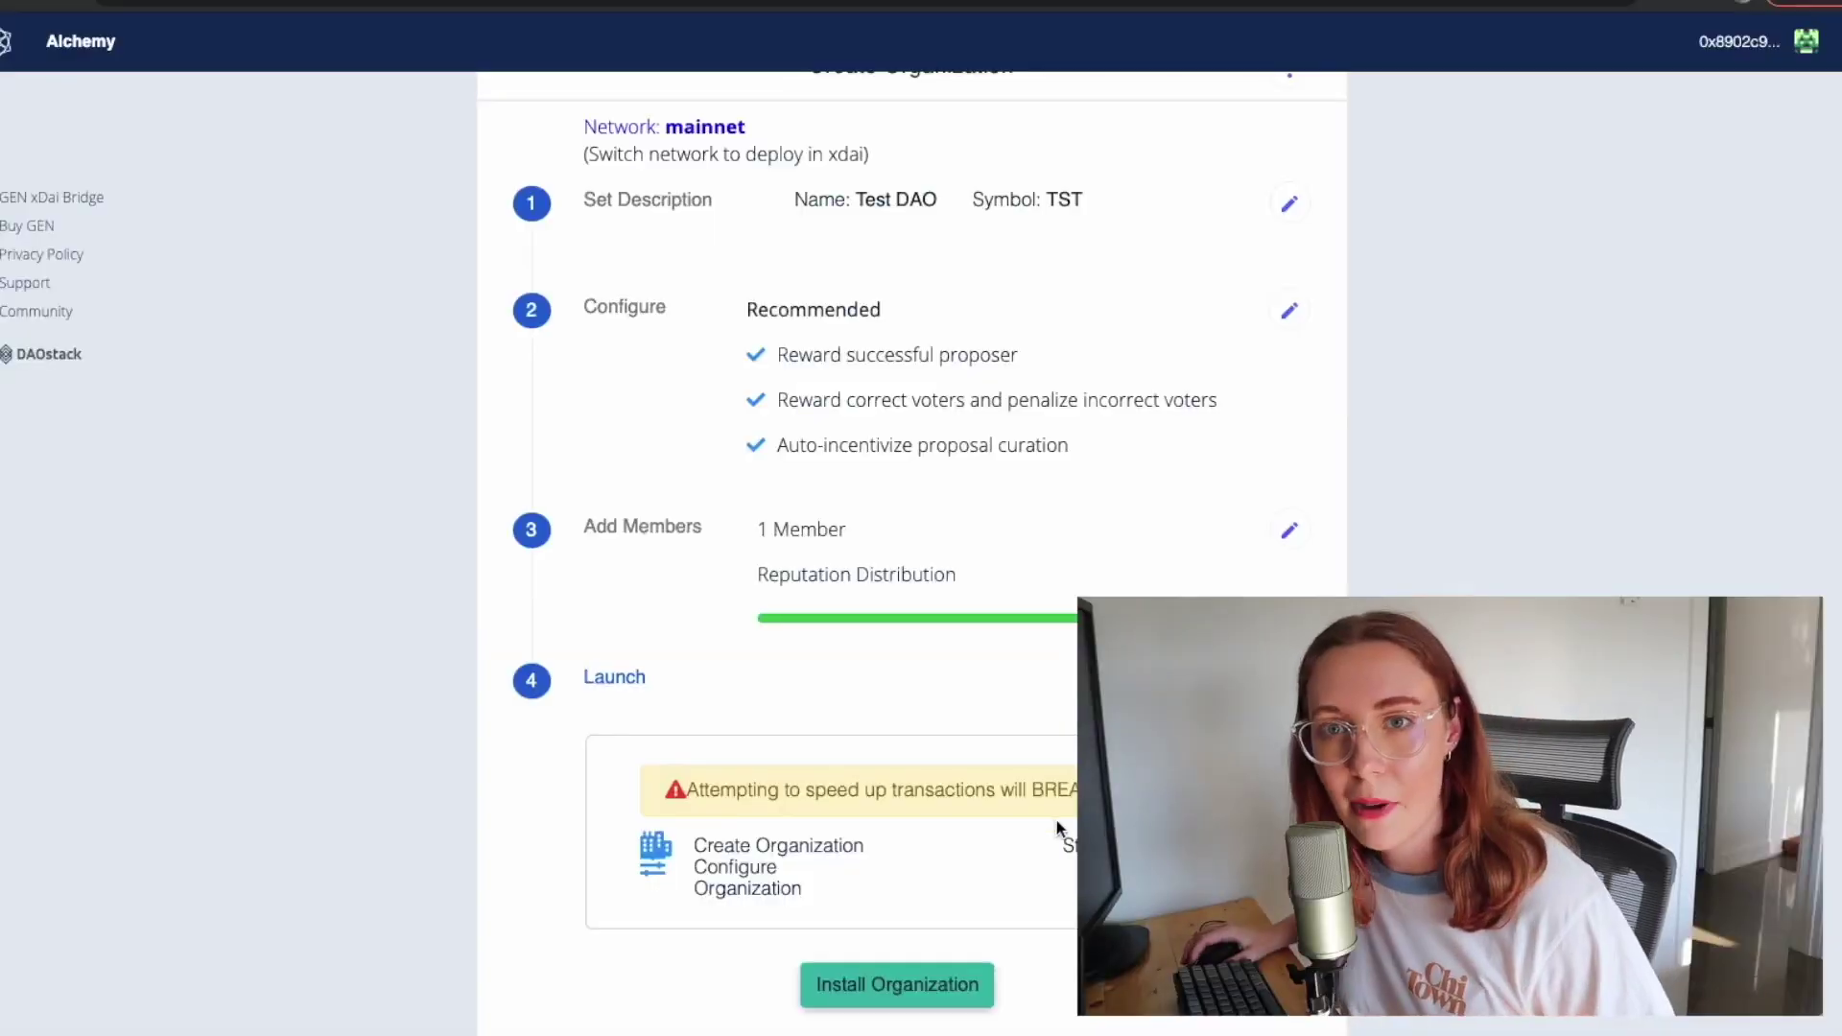
{"action": "left_click", "coordinate": [917, 986]}
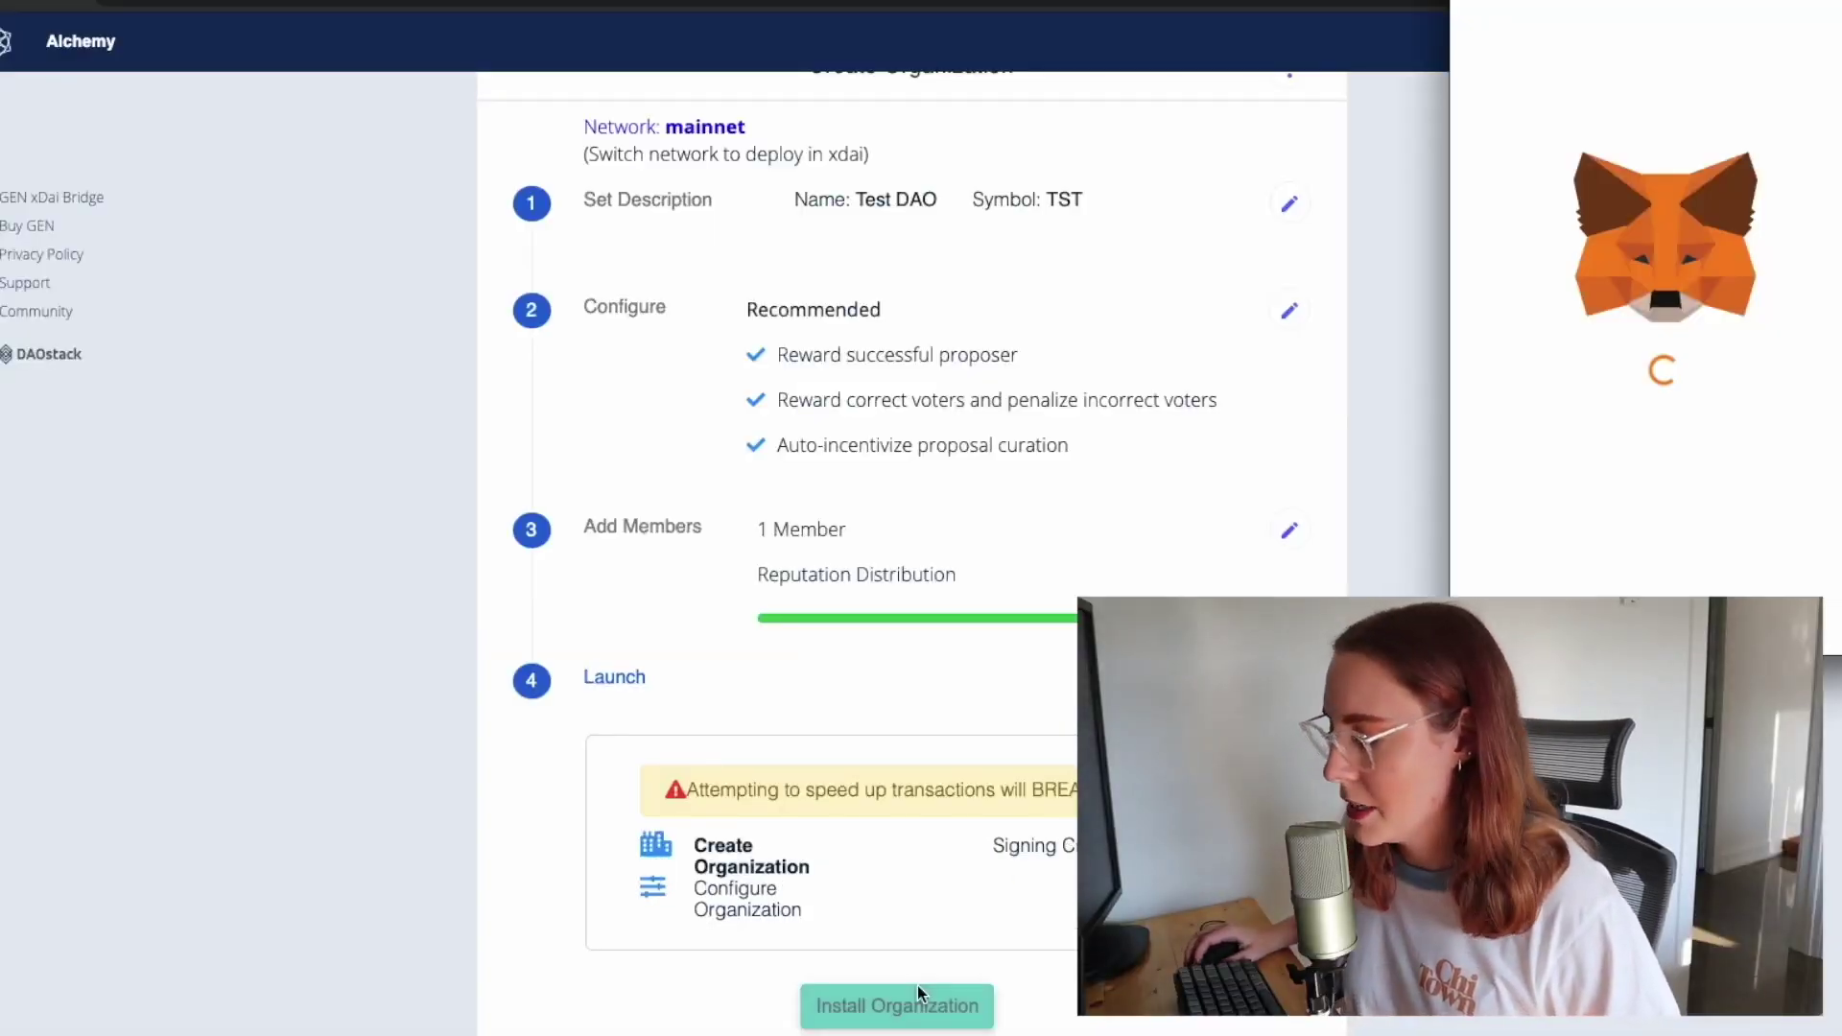
{"action": "left_click_drag", "start_coordinate": [1680, 0], "coordinate": [893, 2]}
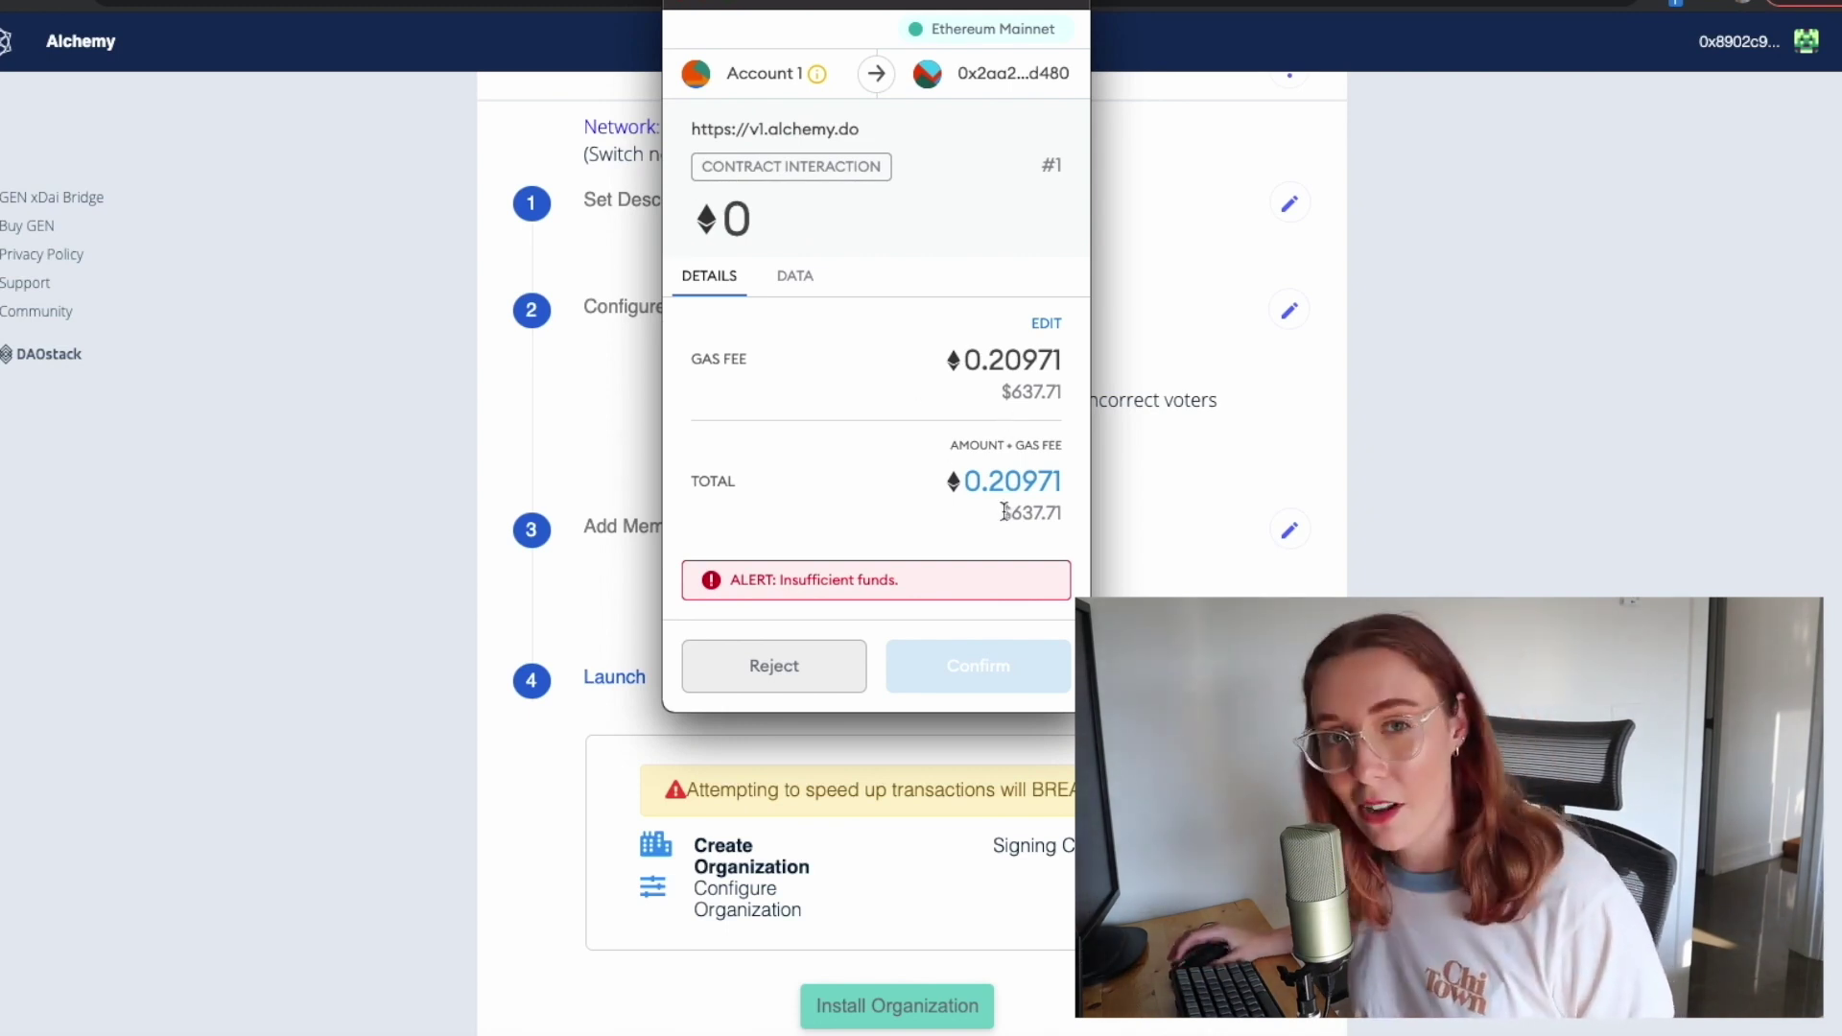
- Highlight the $637.71 total cost and reject the installation transaction in MetaMask
{"action": "left_click_drag", "start_coordinate": [1002, 514], "coordinate": [1015, 515]}
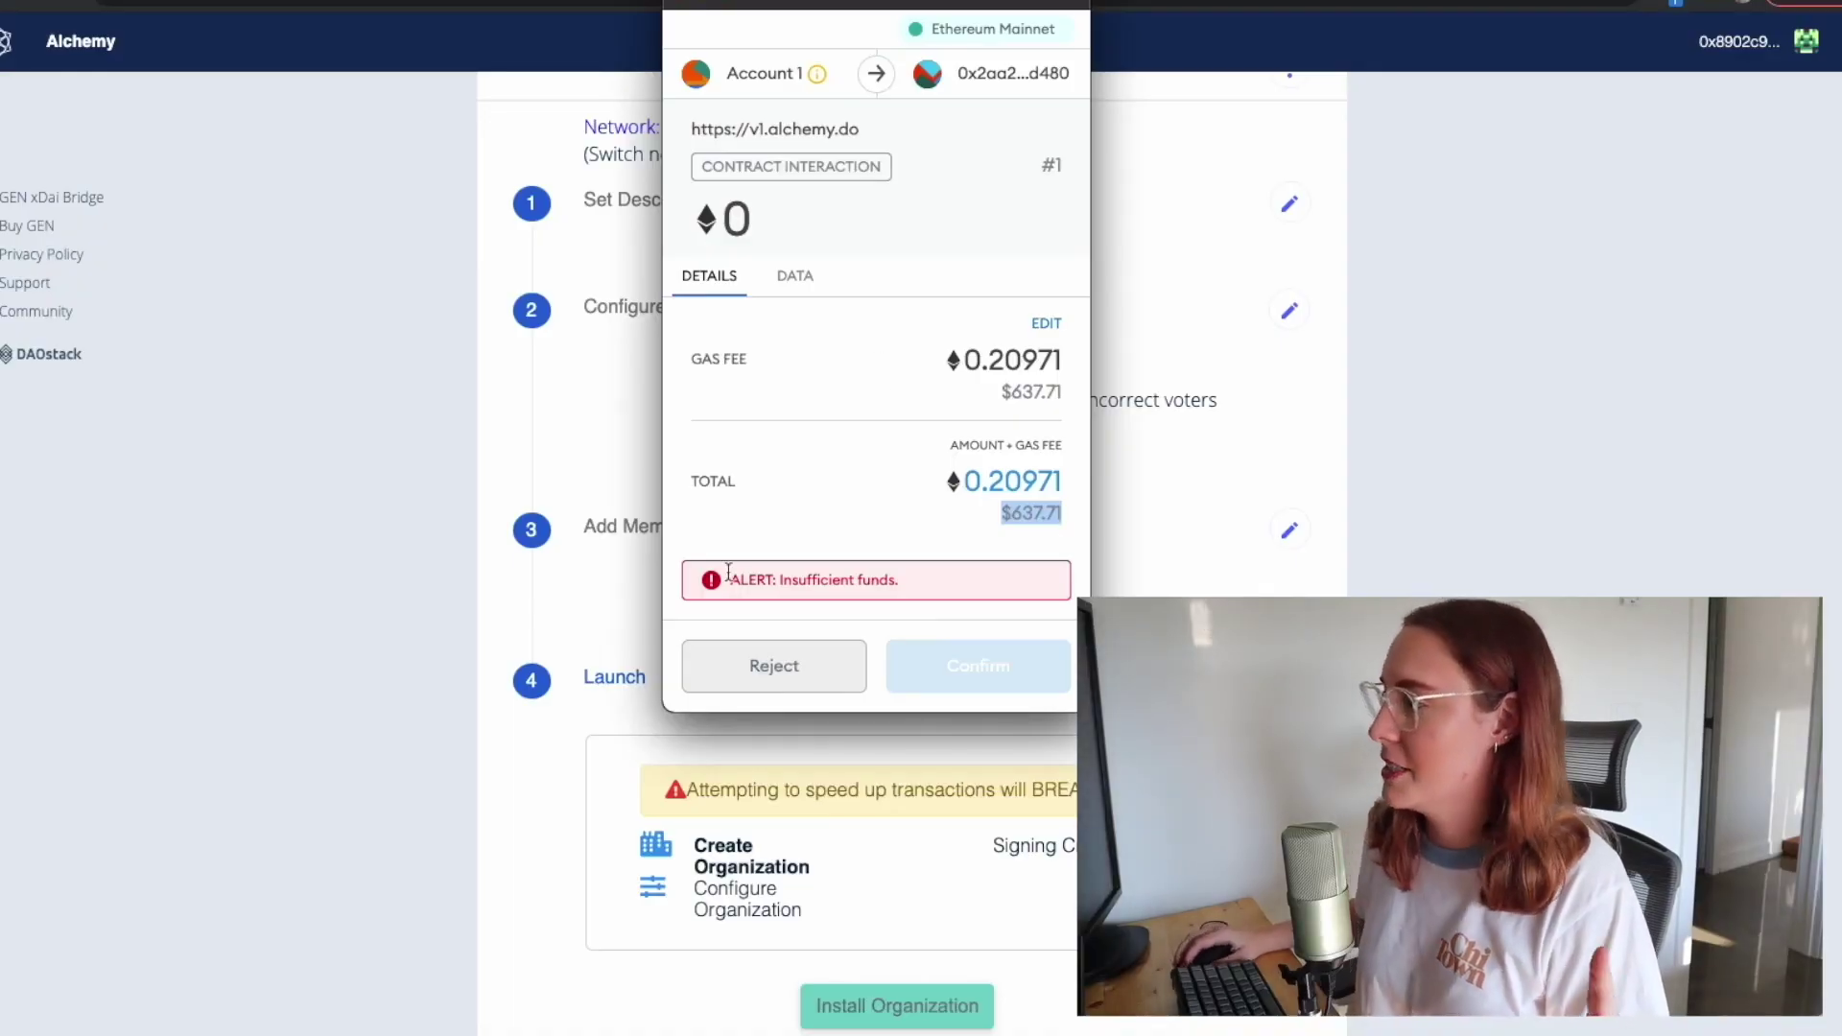
{"action": "left_click", "coordinate": [762, 665]}
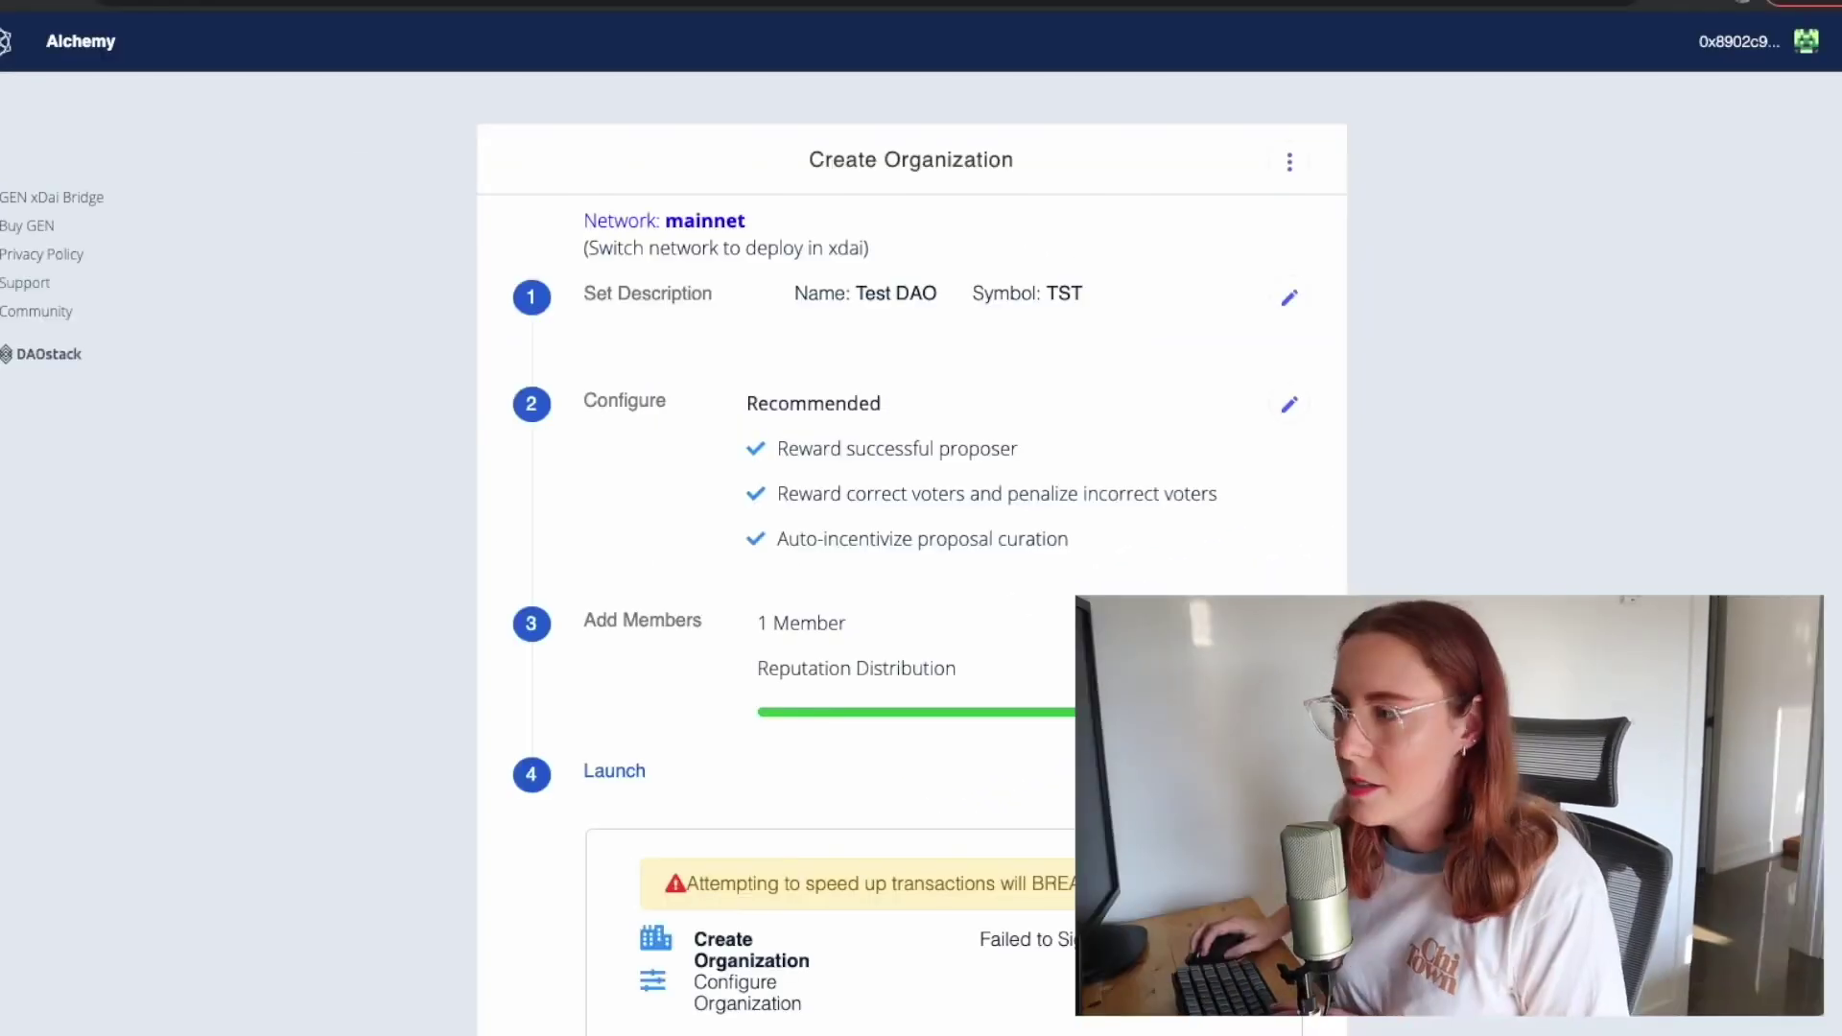
- Open the xDai Chain Basics docs page in a new tab
{"action": "key", "text": "super+t"}
{"action": "type", "text": "https://www.xdaichain.com/about-xdai/faqs/xdai-chain-basics"}
{"action": "key", "text": "Return"}
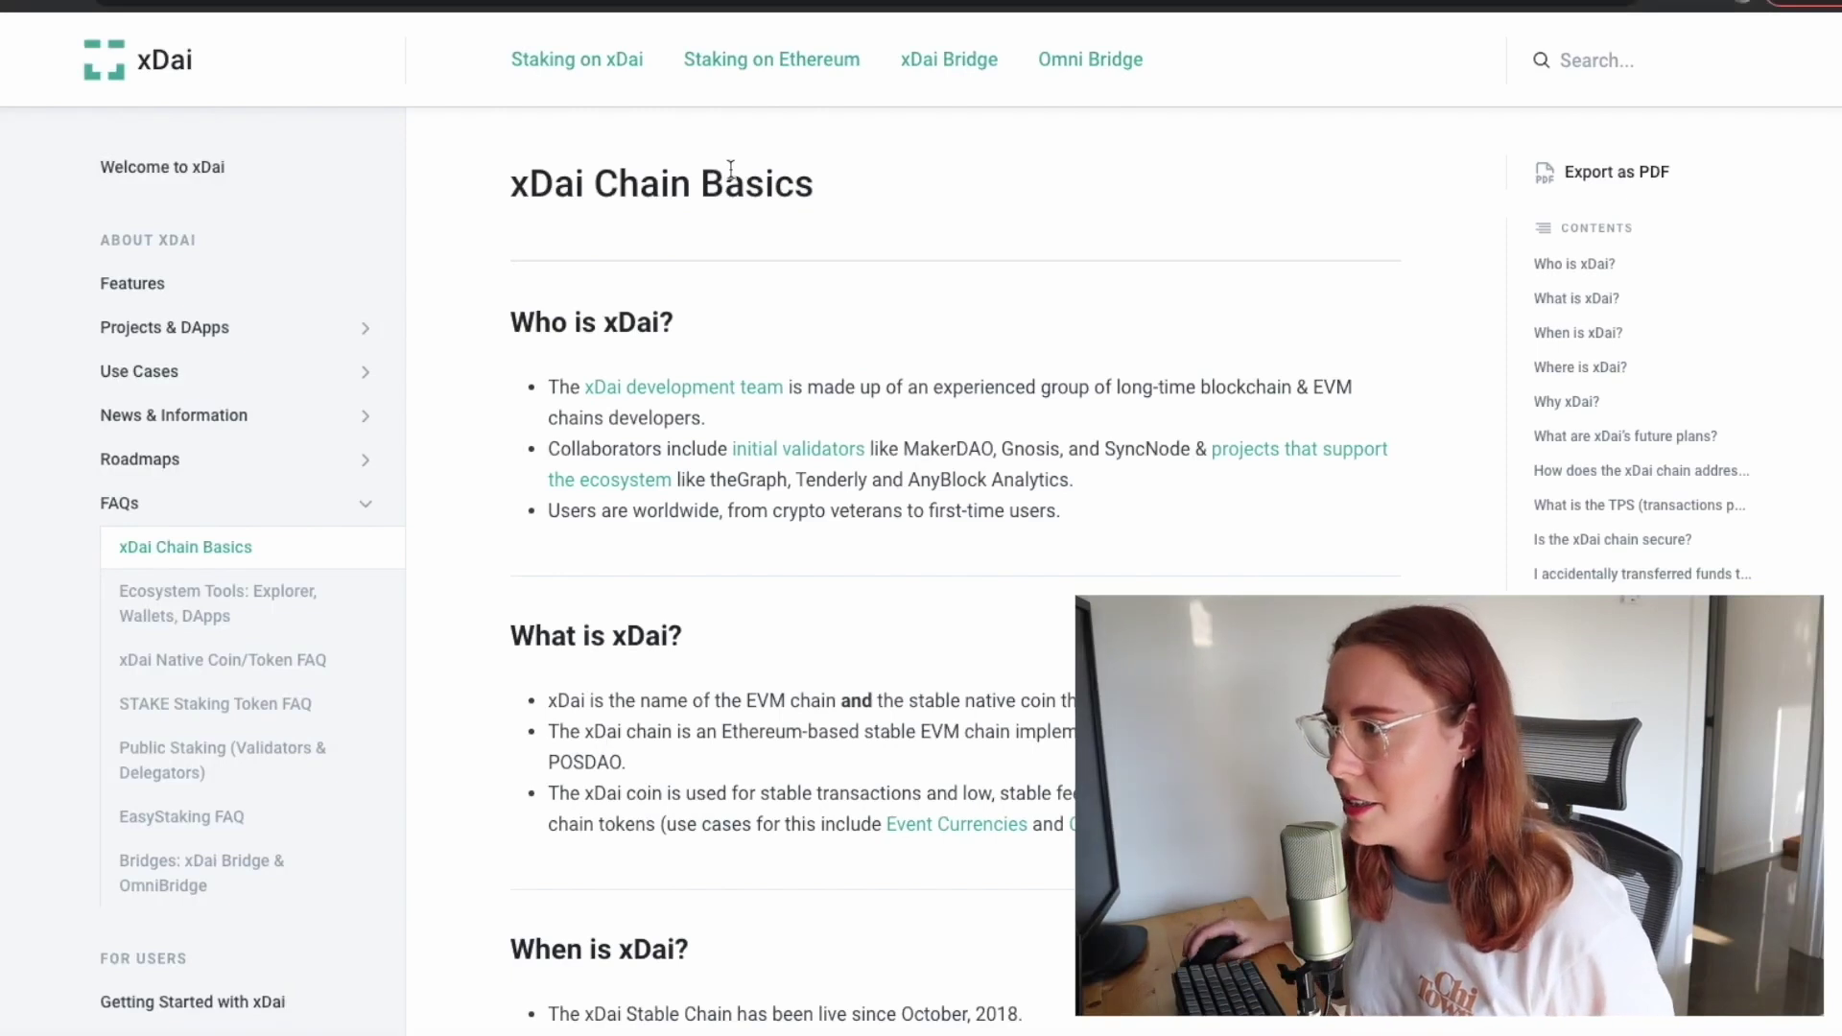
{"action": "scroll", "coordinate": [554, 491], "scroll_direction": "down", "scroll_amount": 2}
- Highlight the xDai definition, dPOS consensus and coin-use sentences, then return to Alchemy
{"action": "left_click_drag", "start_coordinate": [552, 491], "coordinate": [1260, 513]}
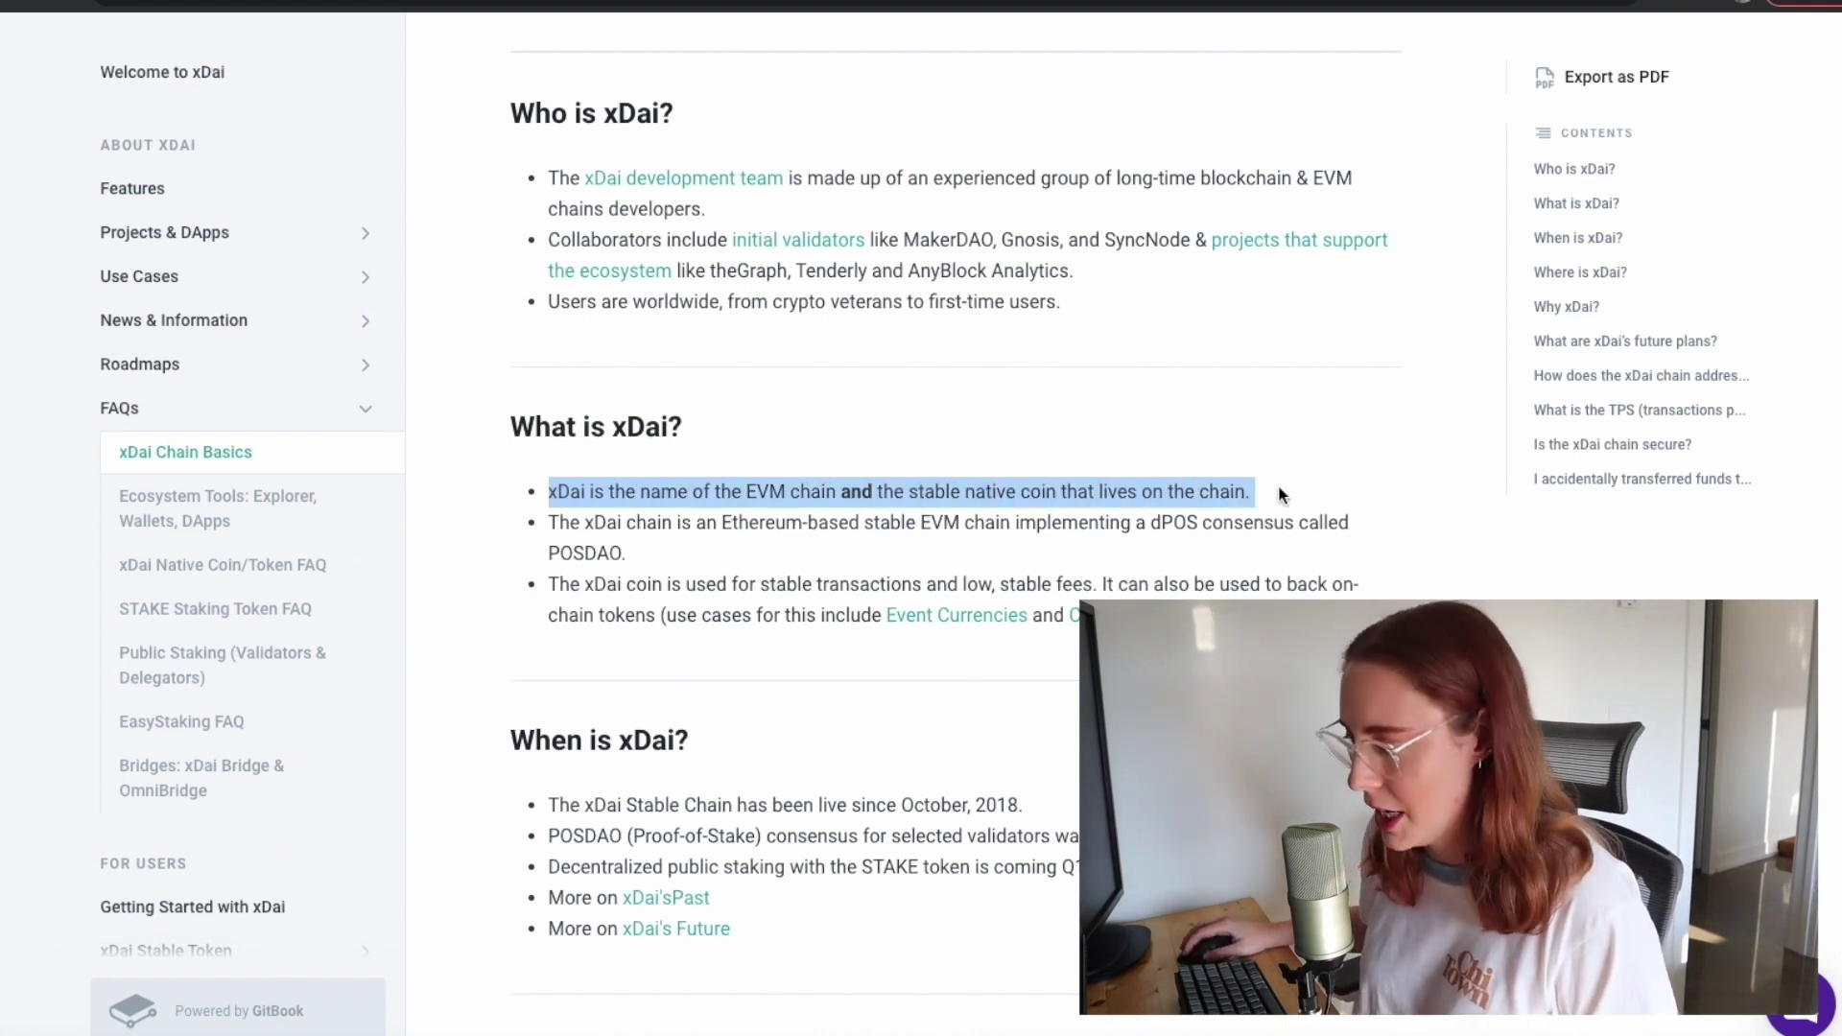
{"action": "left_click", "coordinate": [1280, 495]}
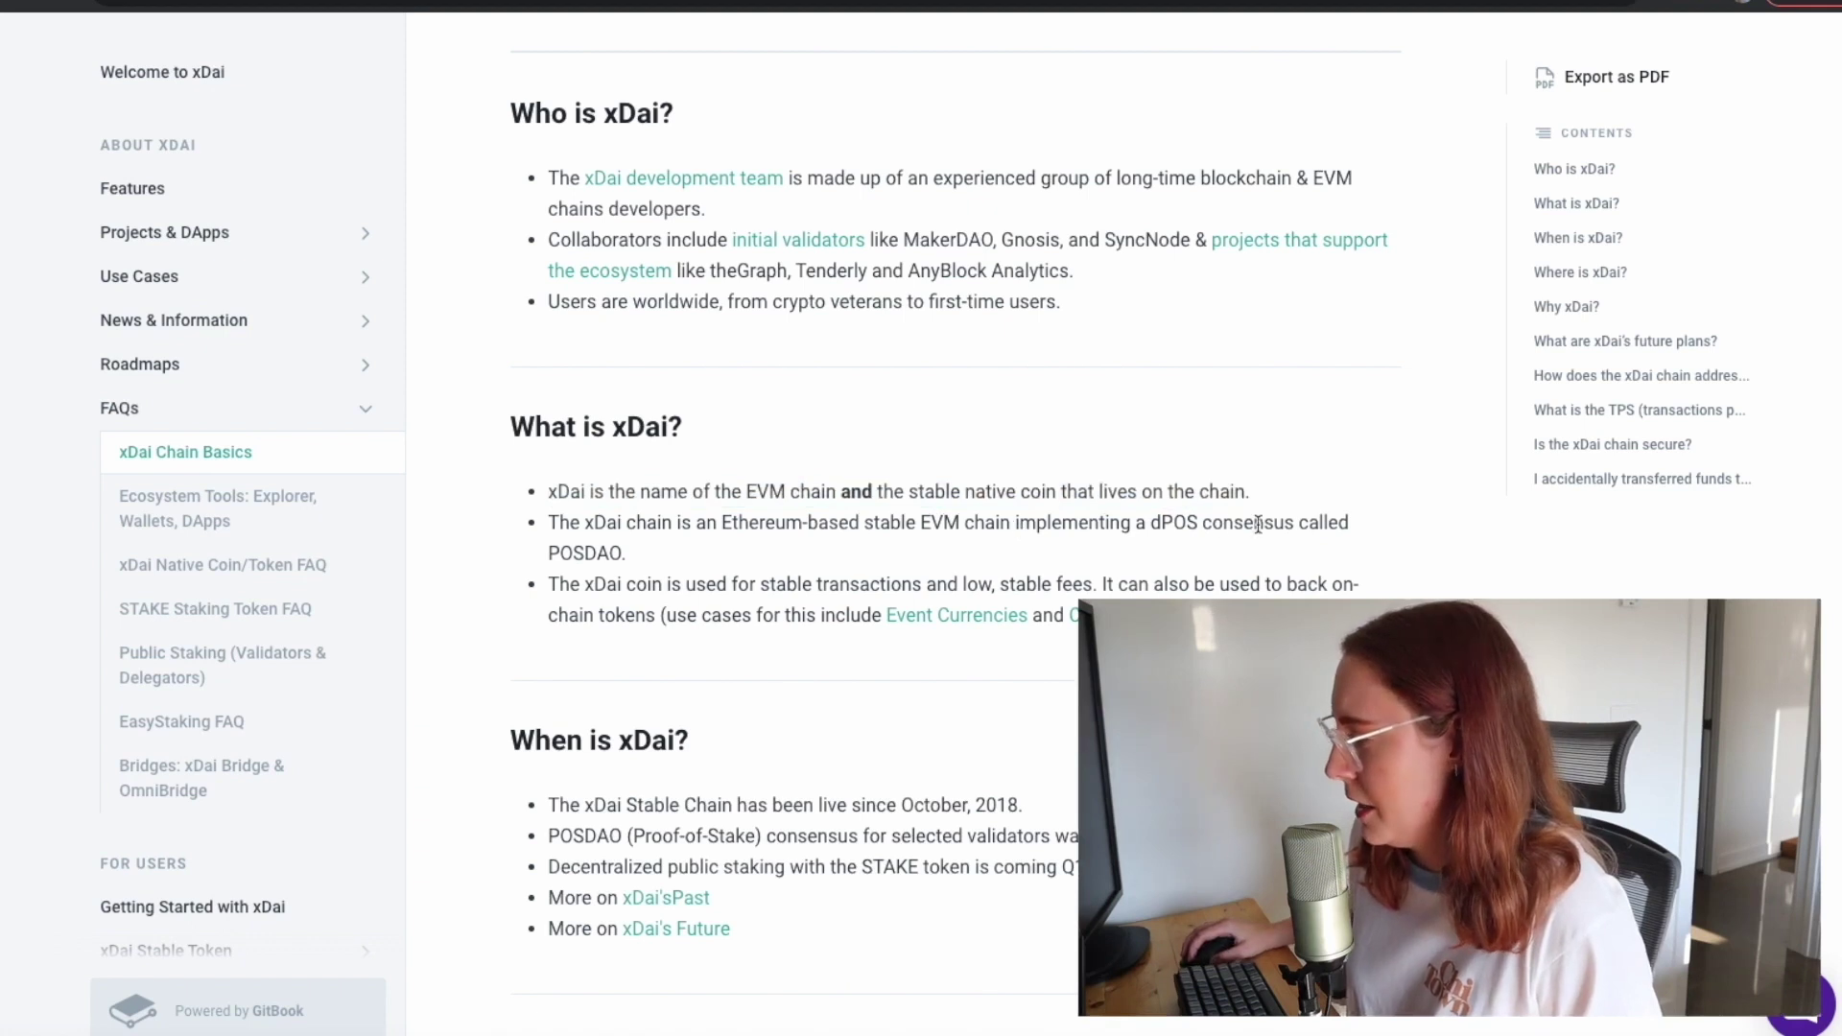
{"action": "left_click_drag", "start_coordinate": [1301, 535], "coordinate": [1343, 537]}
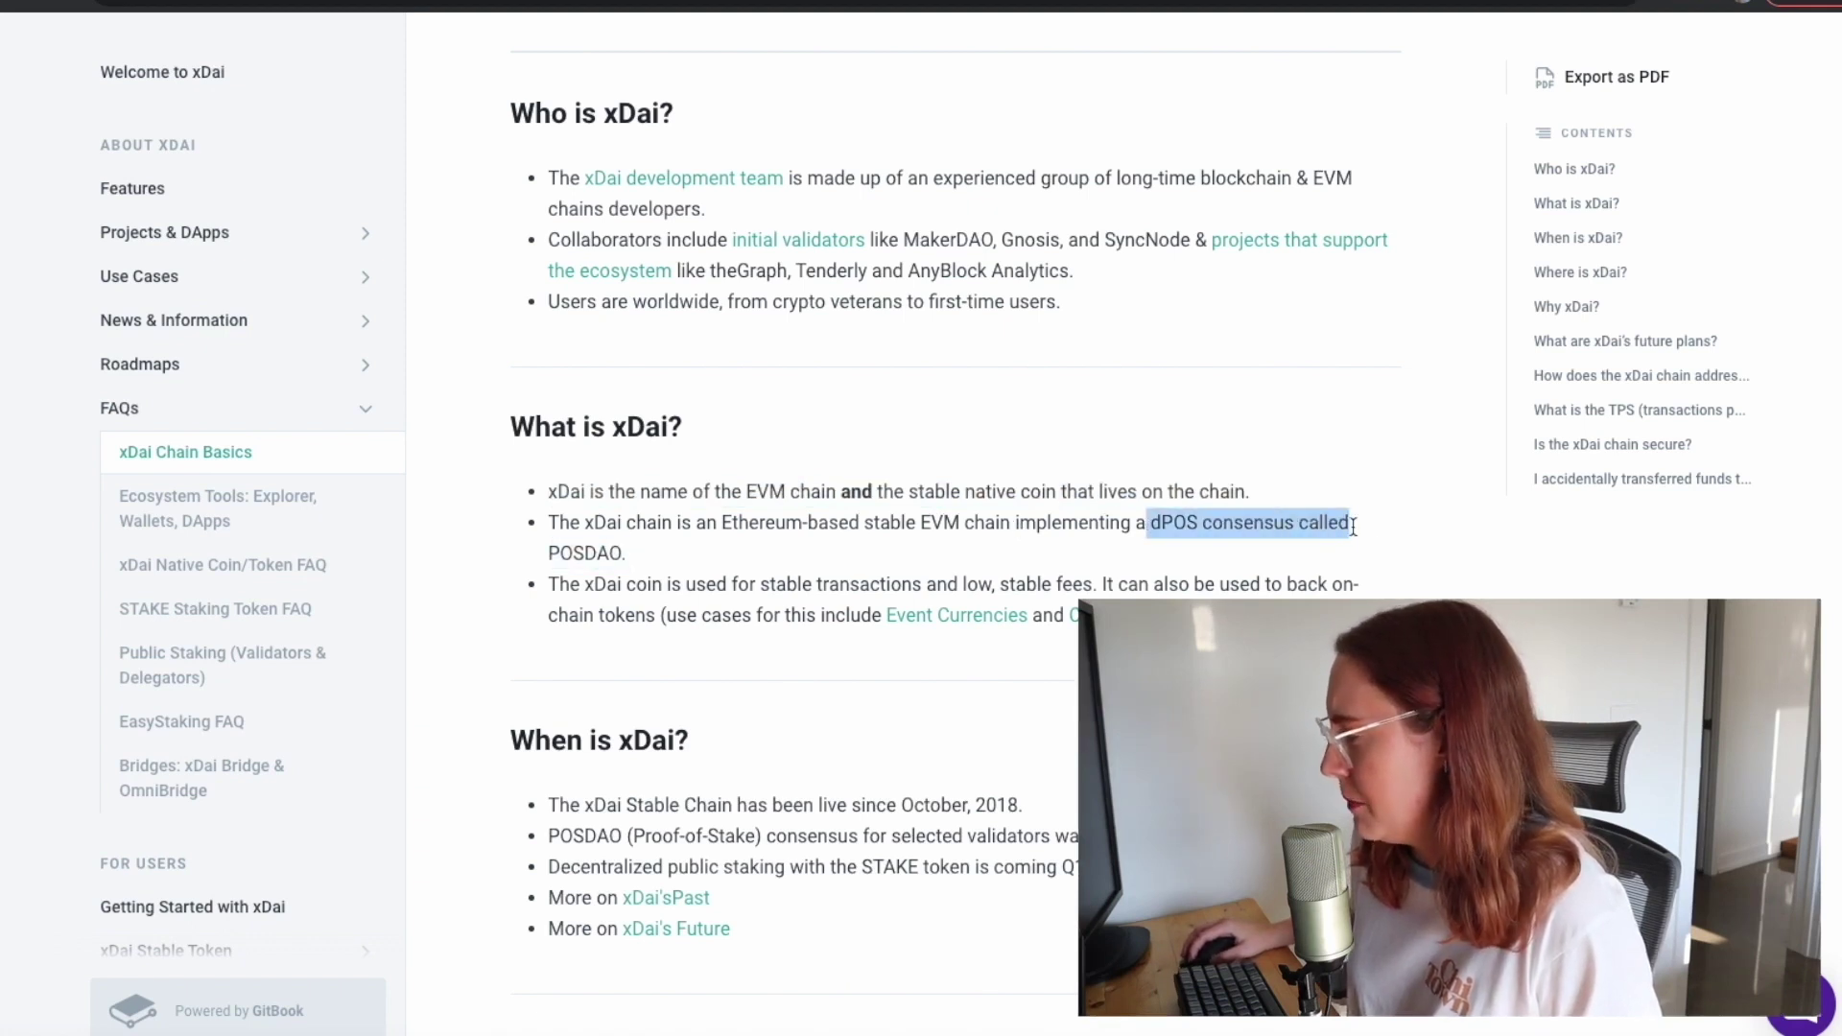
{"action": "left_click", "coordinate": [1379, 523]}
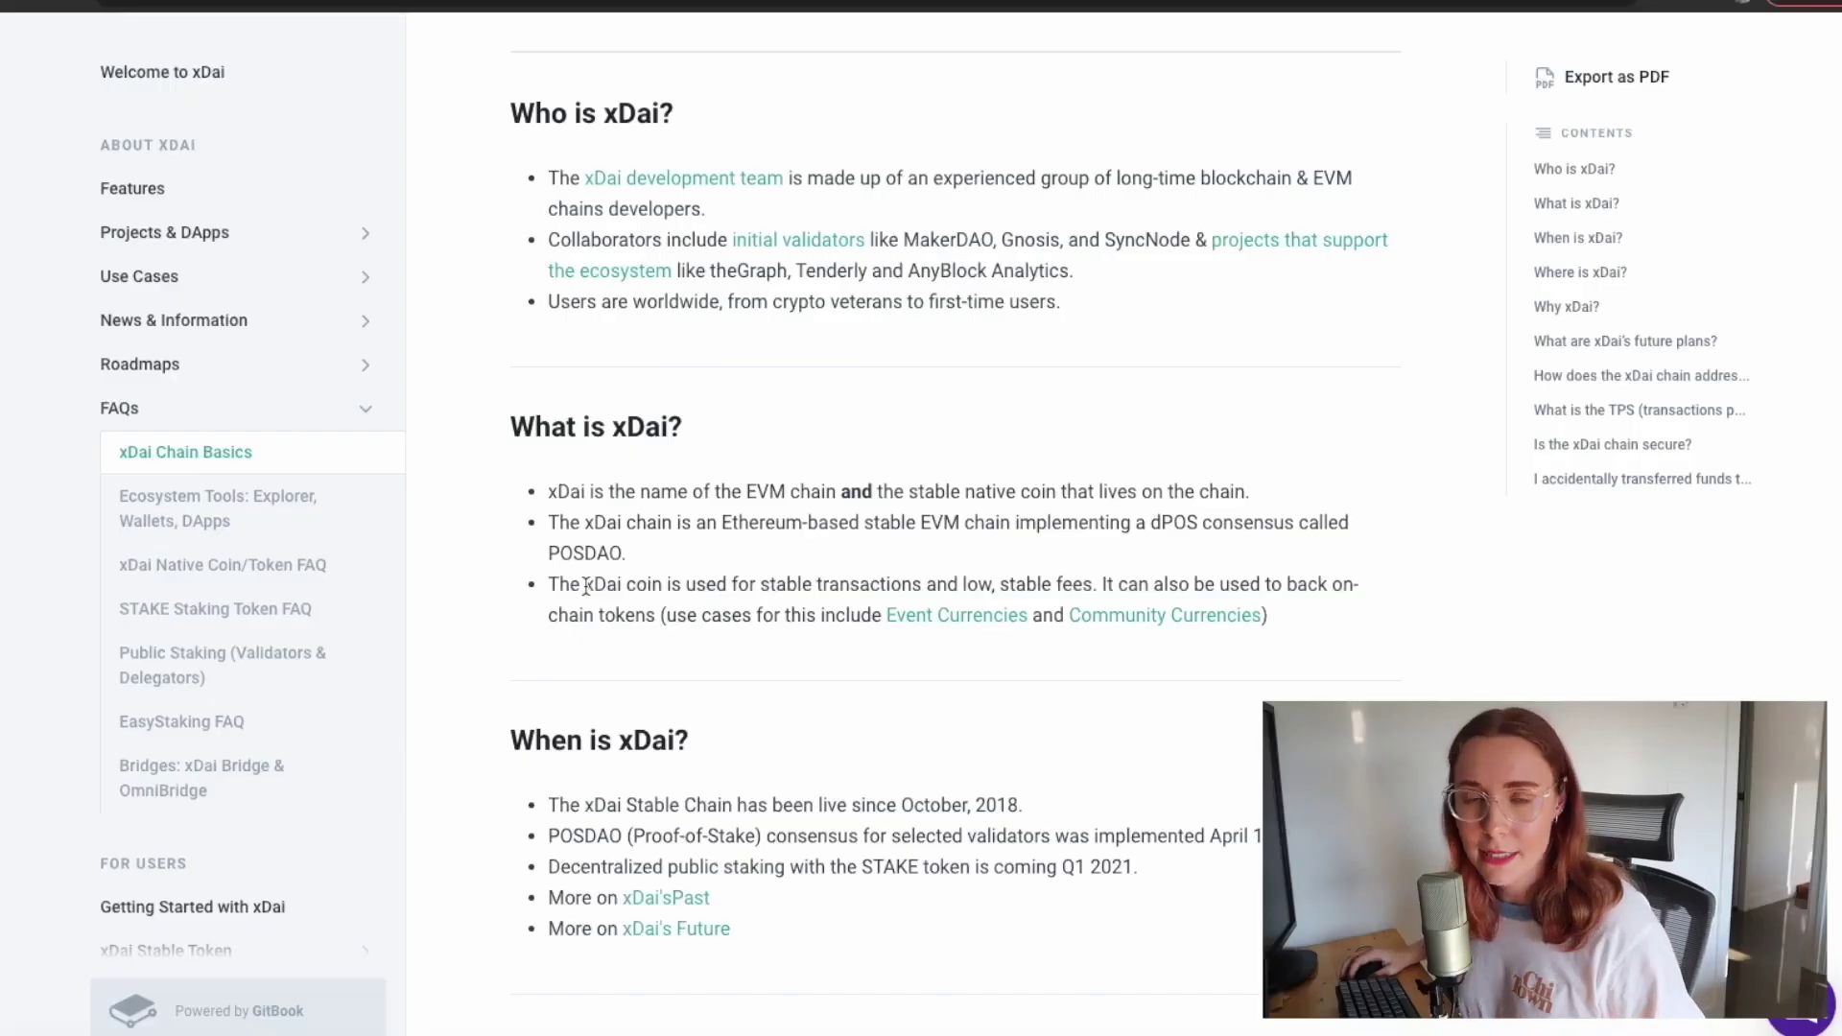
{"action": "left_click_drag", "start_coordinate": [585, 585], "coordinate": [954, 587]}
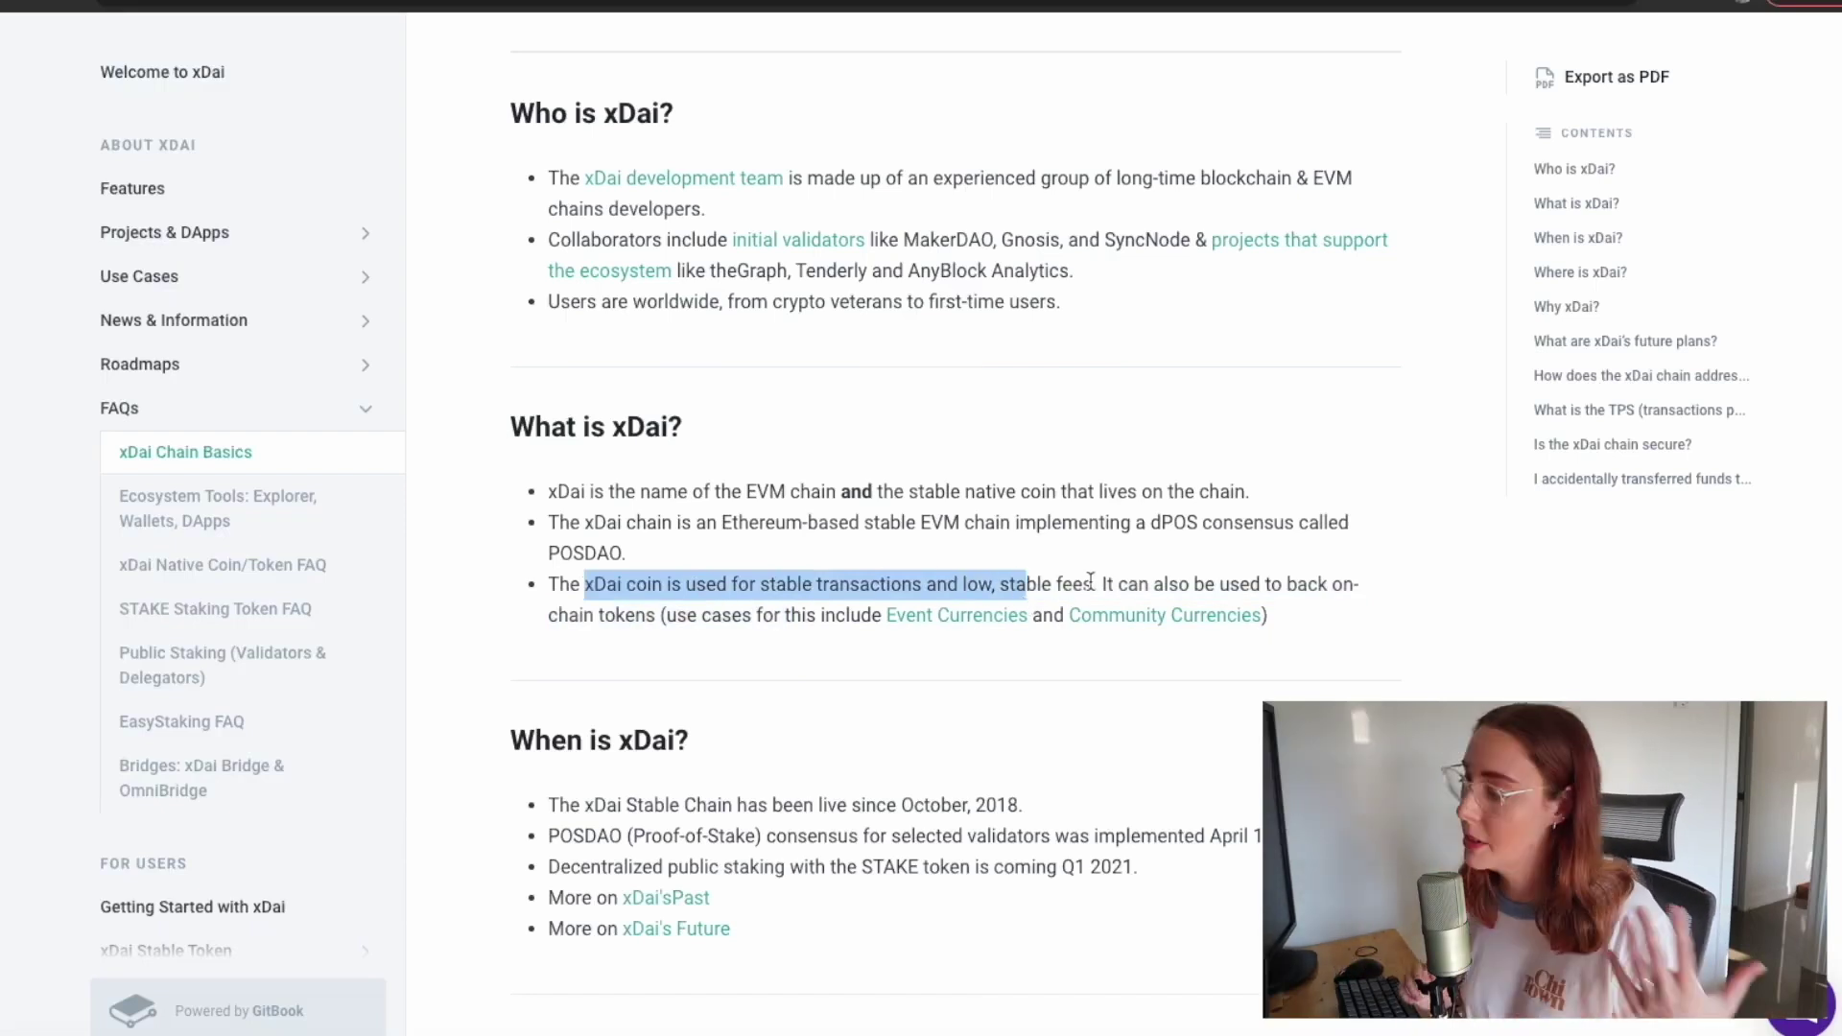
{"action": "left_click", "coordinate": [1116, 581]}
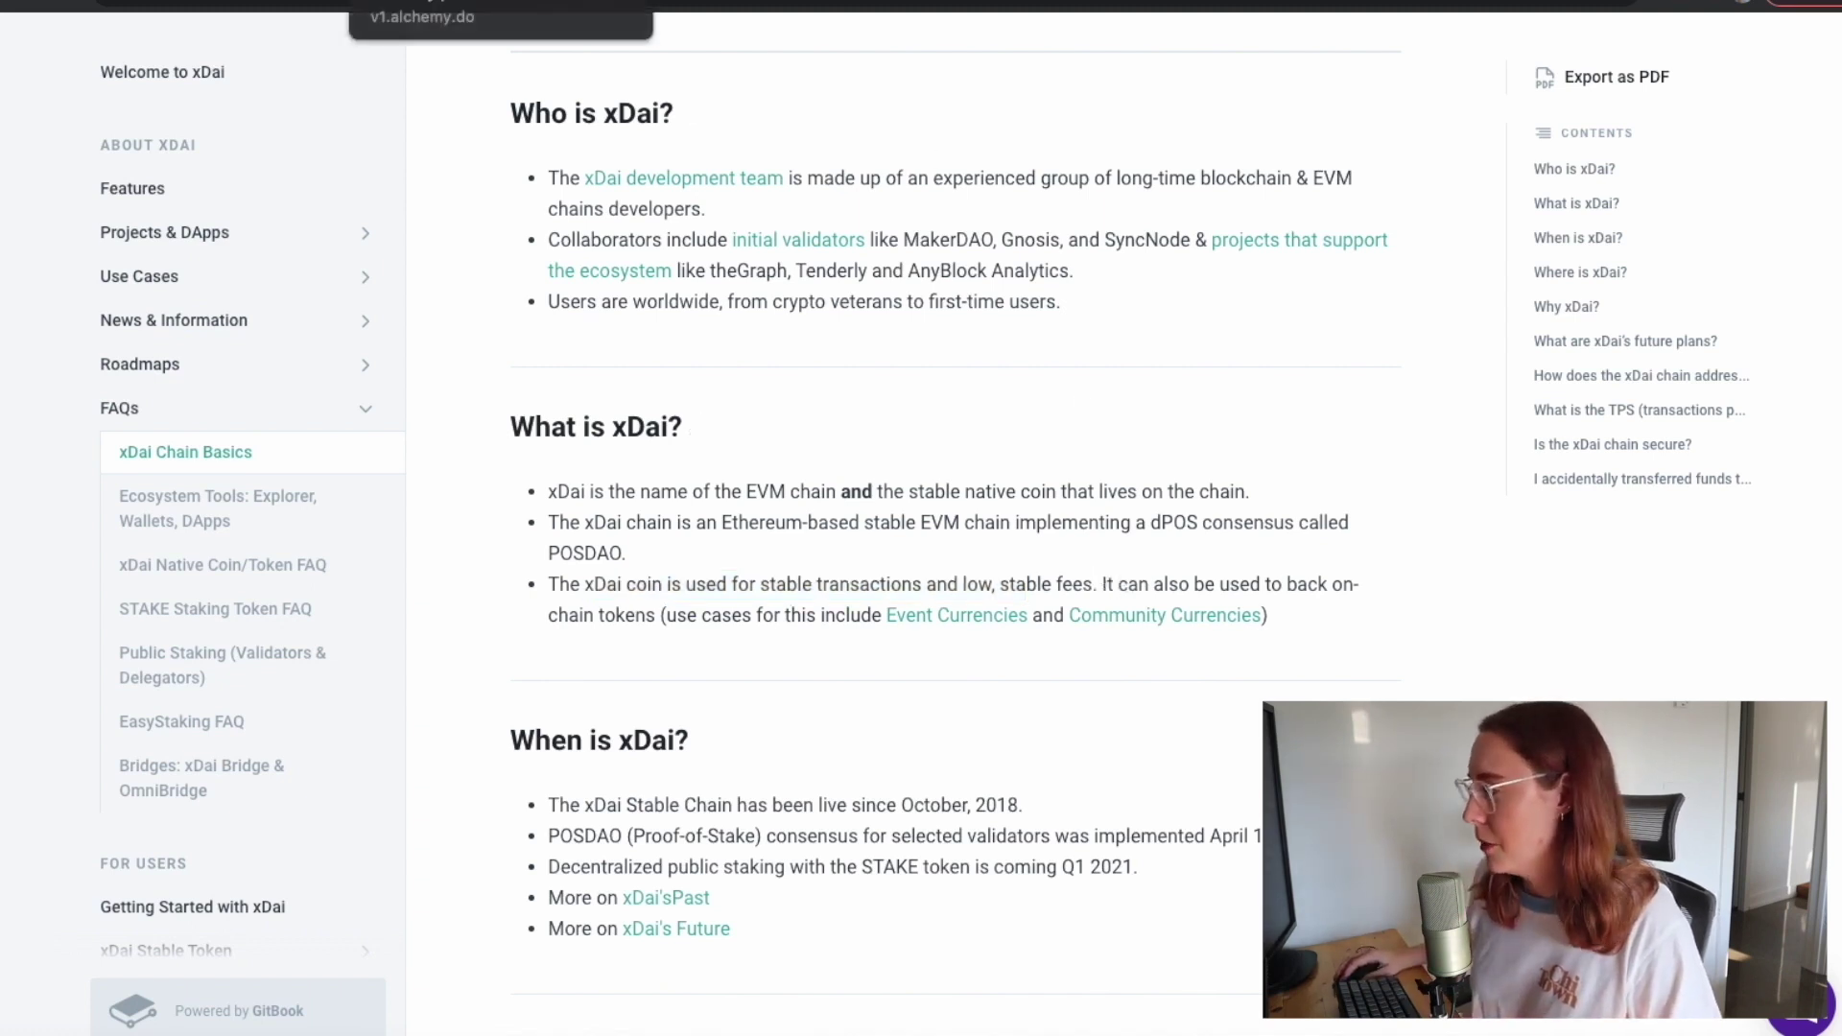
{"action": "left_click", "coordinate": [432, 3]}
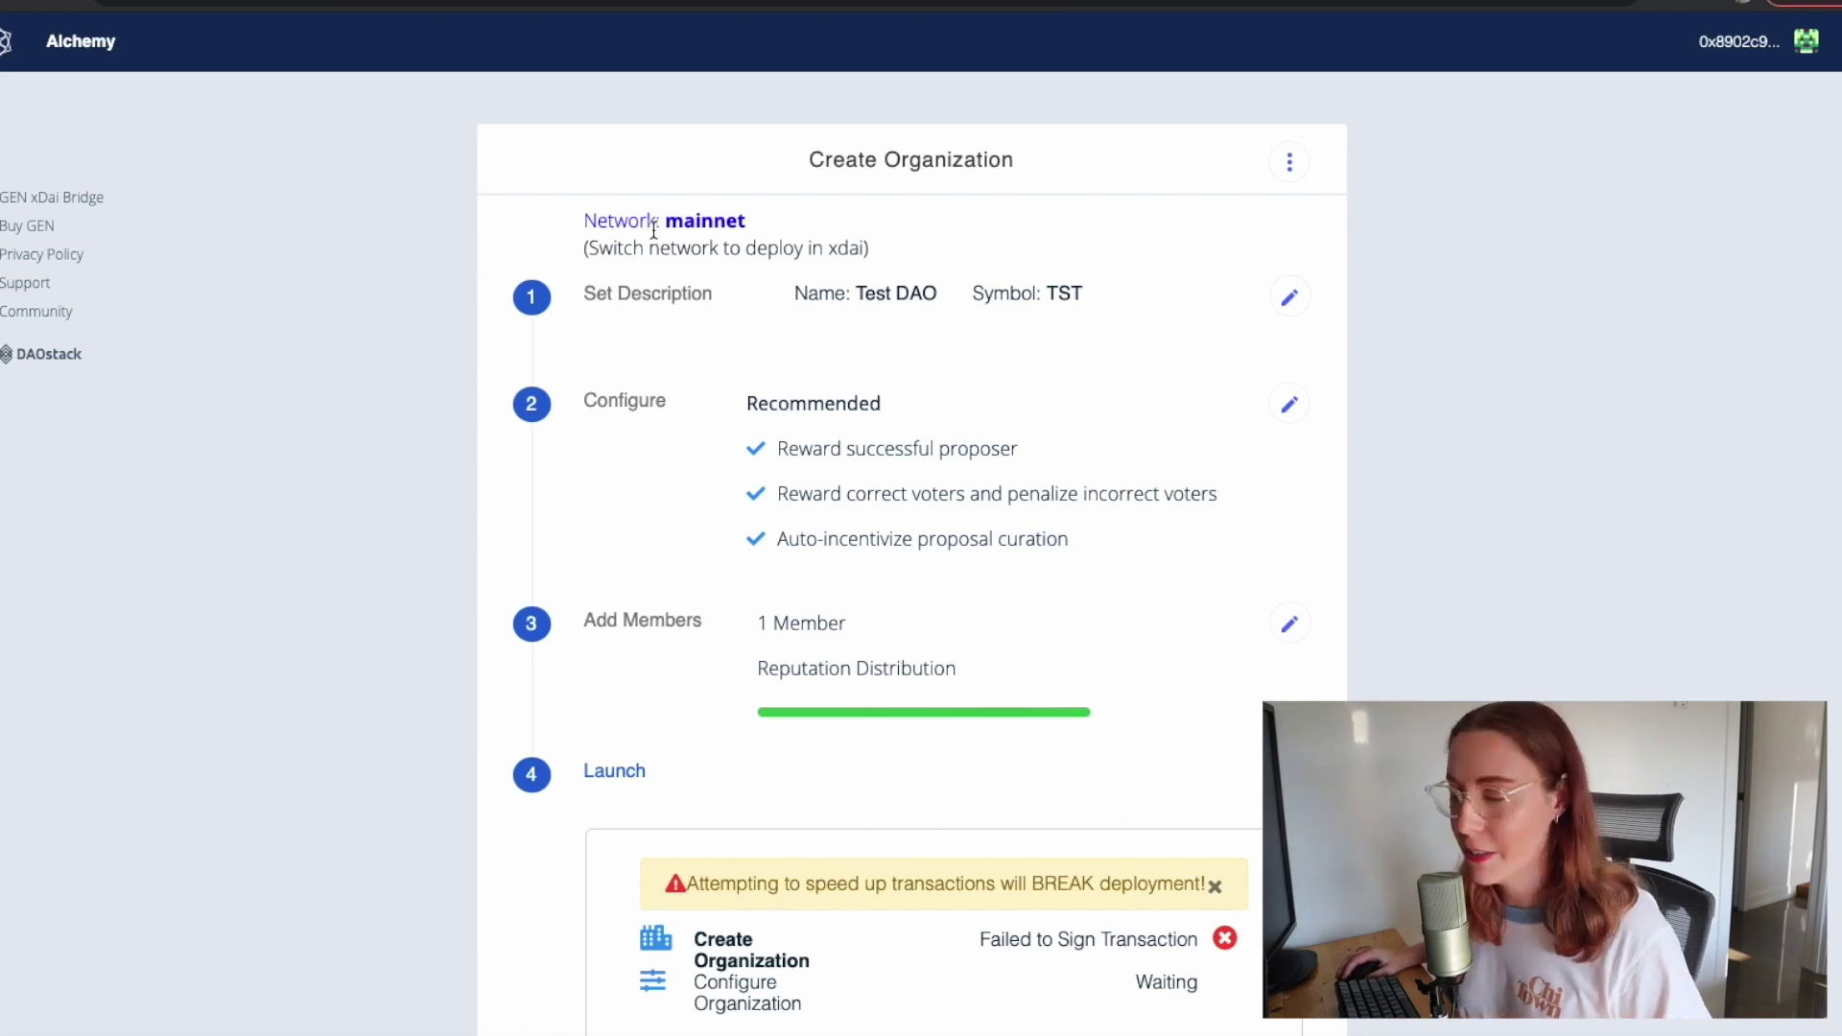
- Begin adding a Custom RPC network in MetaMask, noting the xDai network name in the setup docs
{"action": "left_click", "coordinate": [1665, 3]}
{"action": "left_click", "coordinate": [1495, 50]}
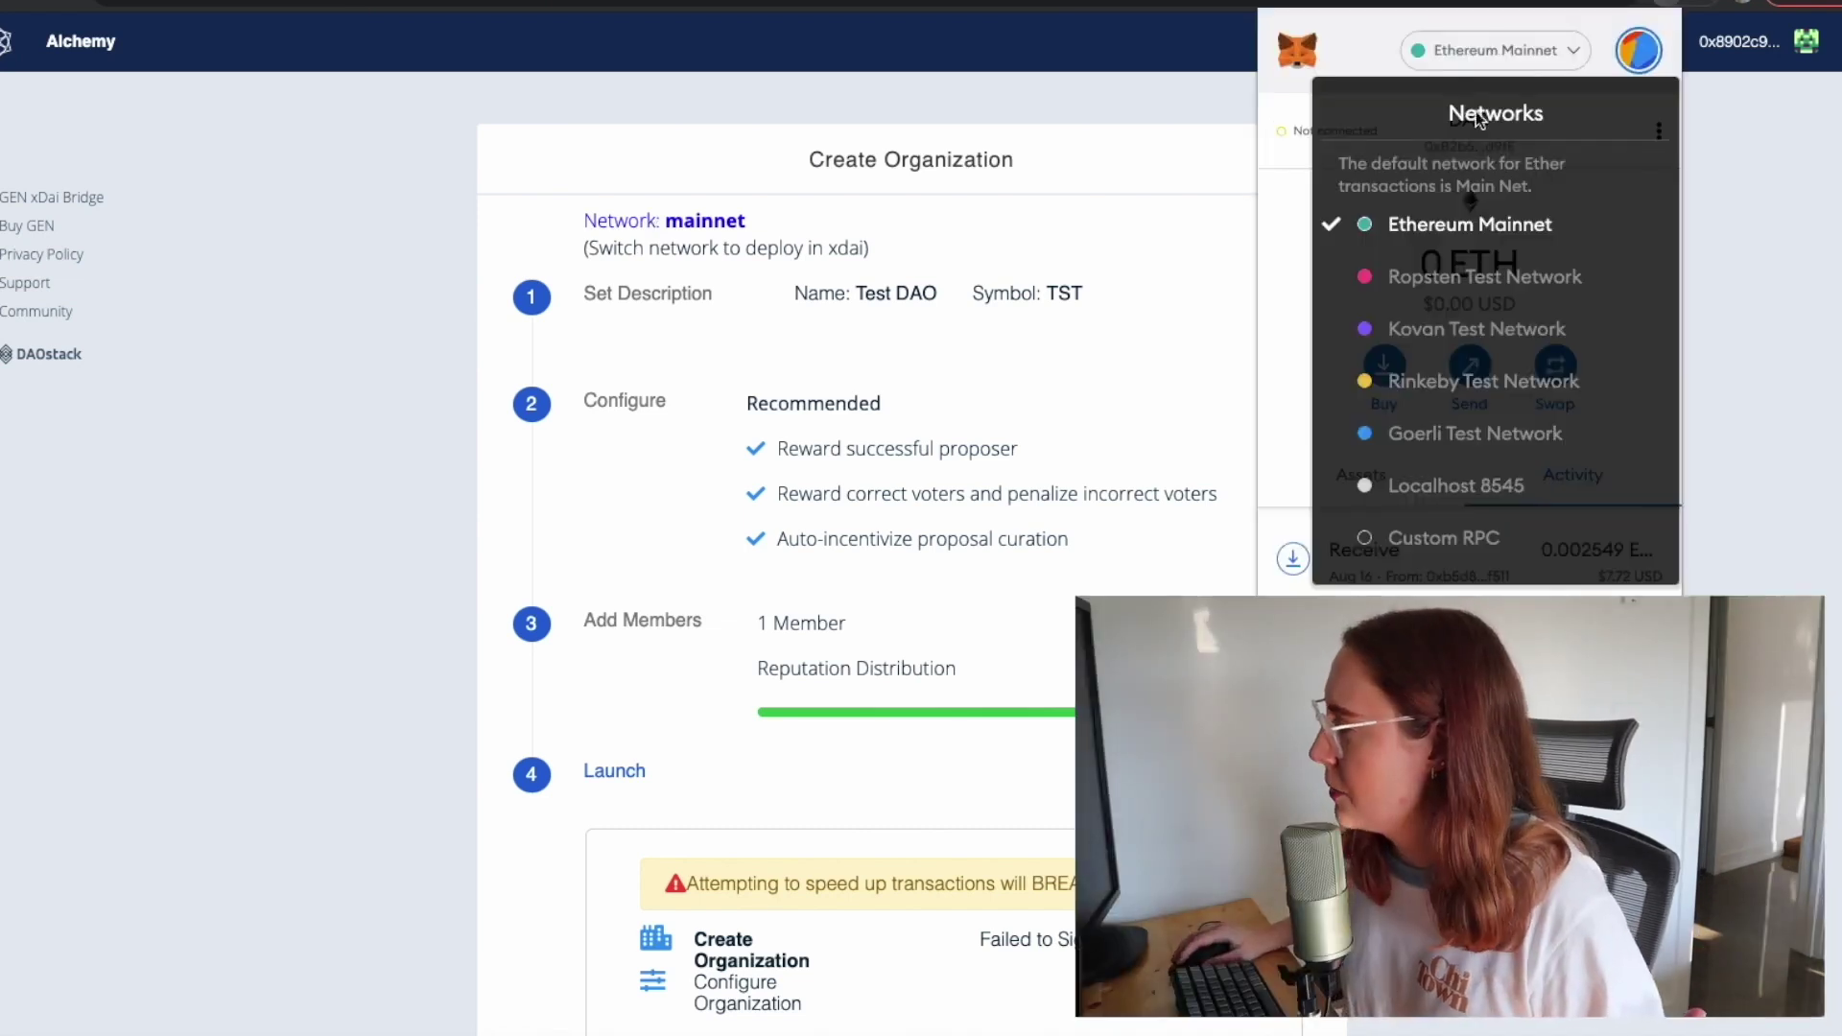
{"action": "left_click", "coordinate": [1444, 537]}
{"action": "scroll", "coordinate": [1425, 518], "scroll_direction": "down", "scroll_amount": 2}
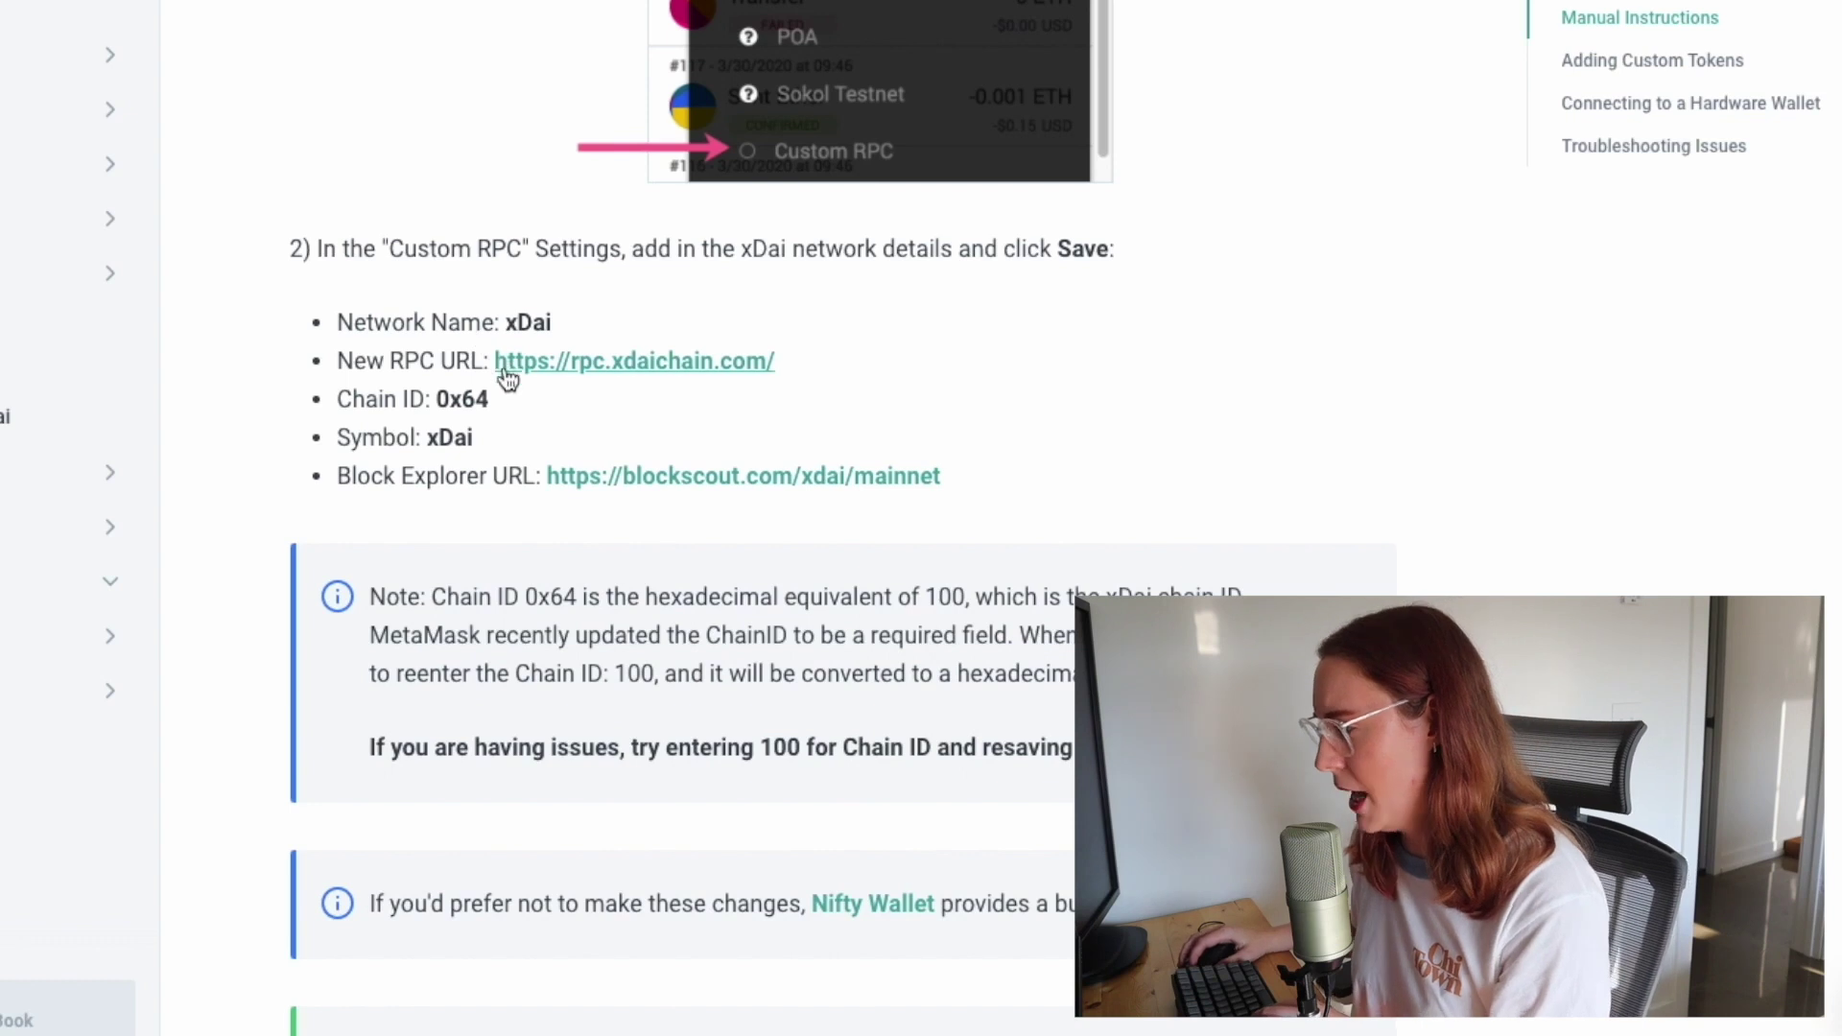
{"action": "double_click", "coordinate": [508, 320]}
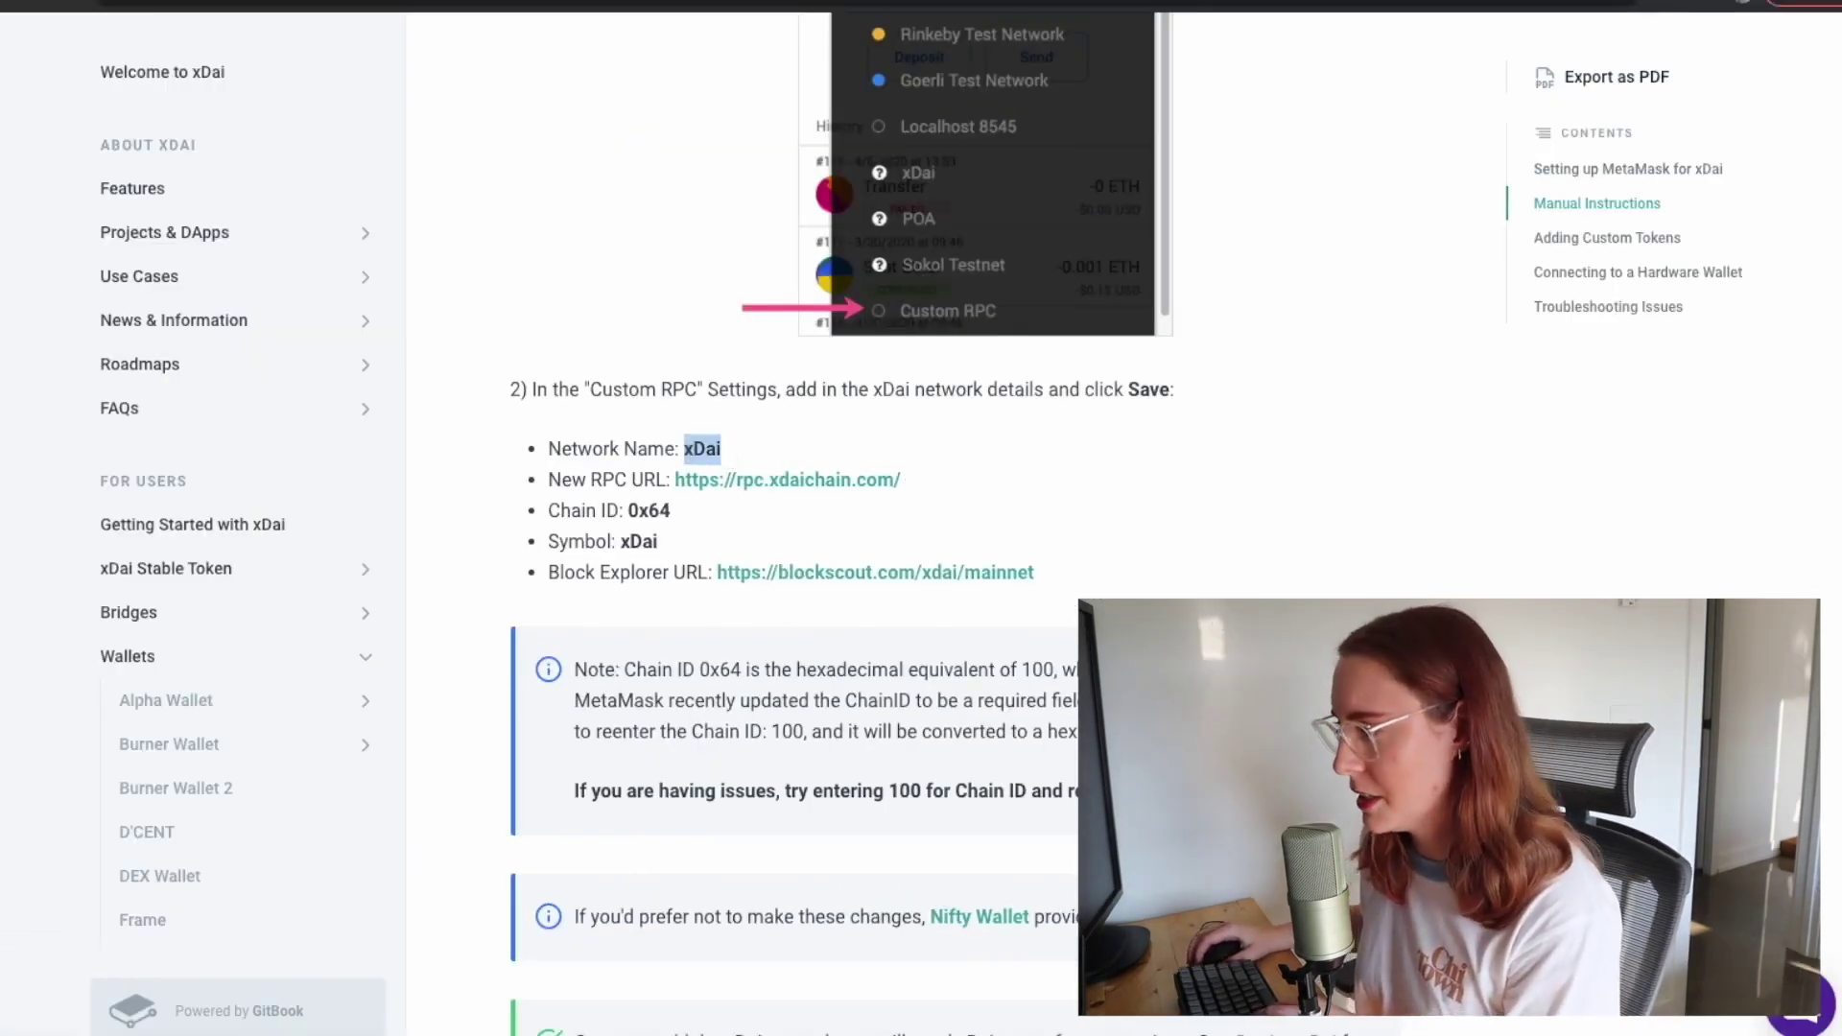
{"action": "left_click", "coordinate": [1659, 3]}
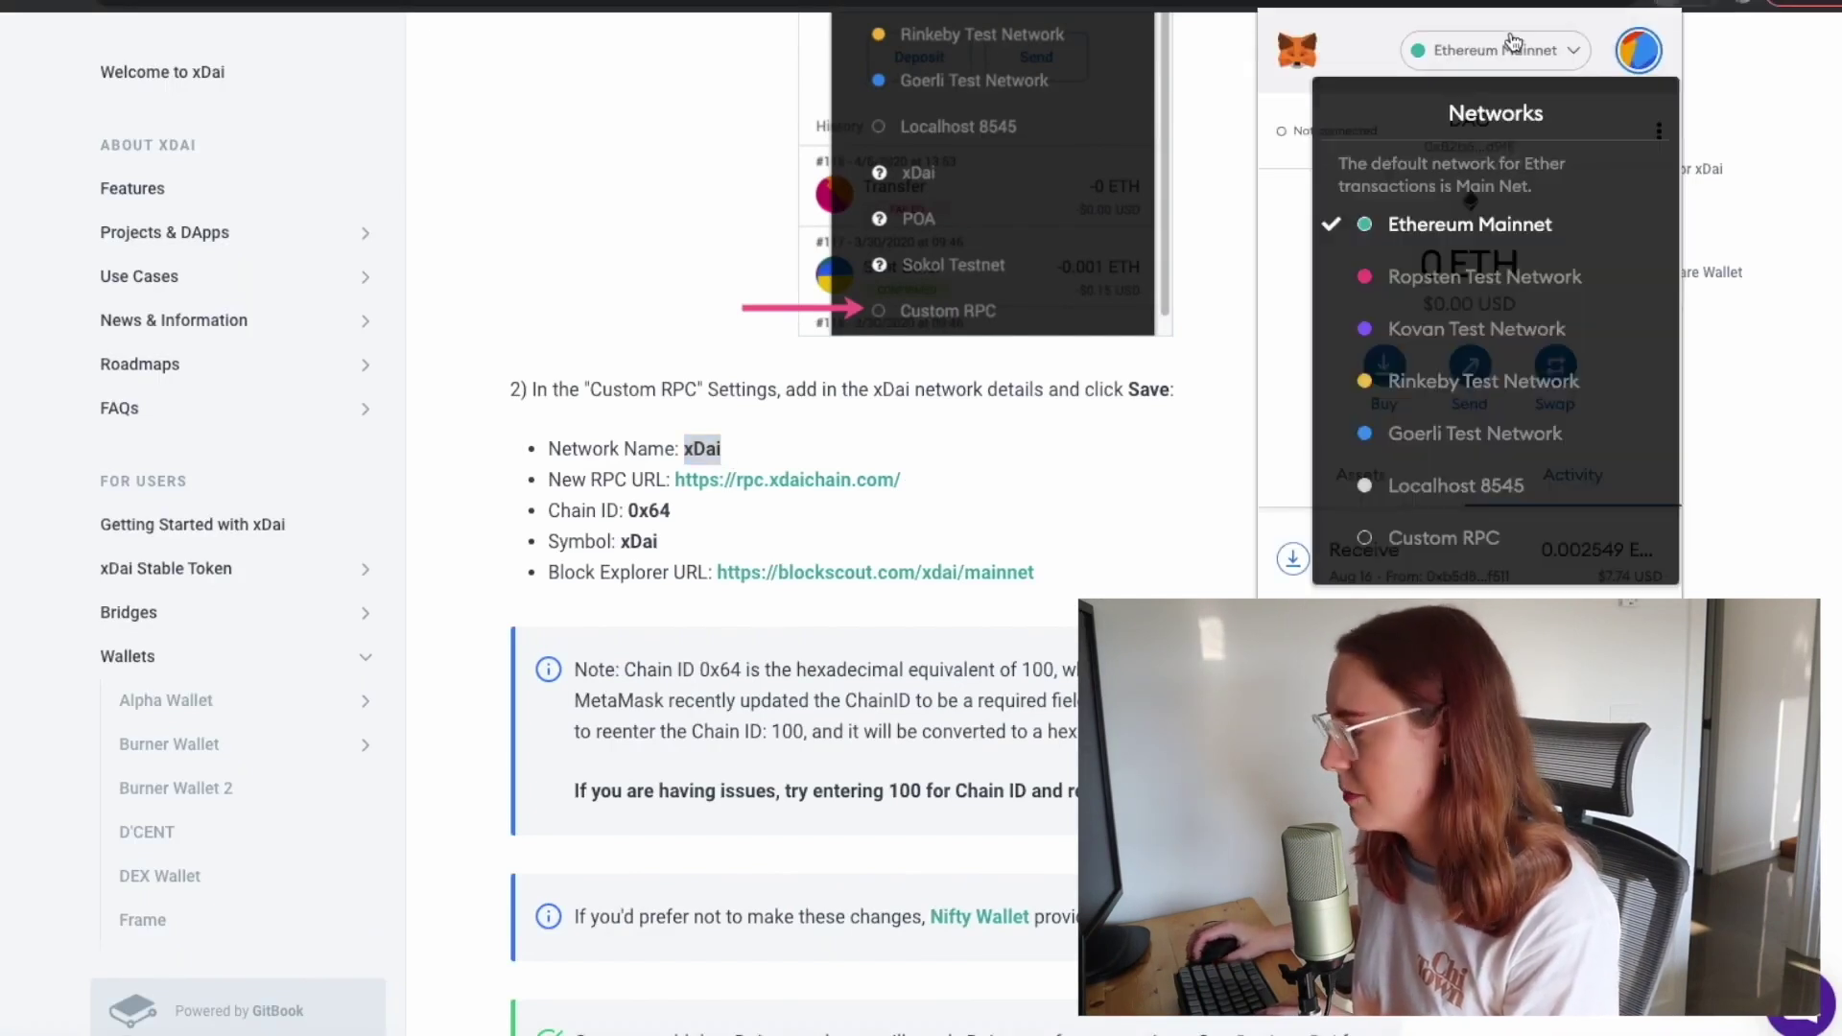
{"action": "left_click", "coordinate": [1439, 538]}
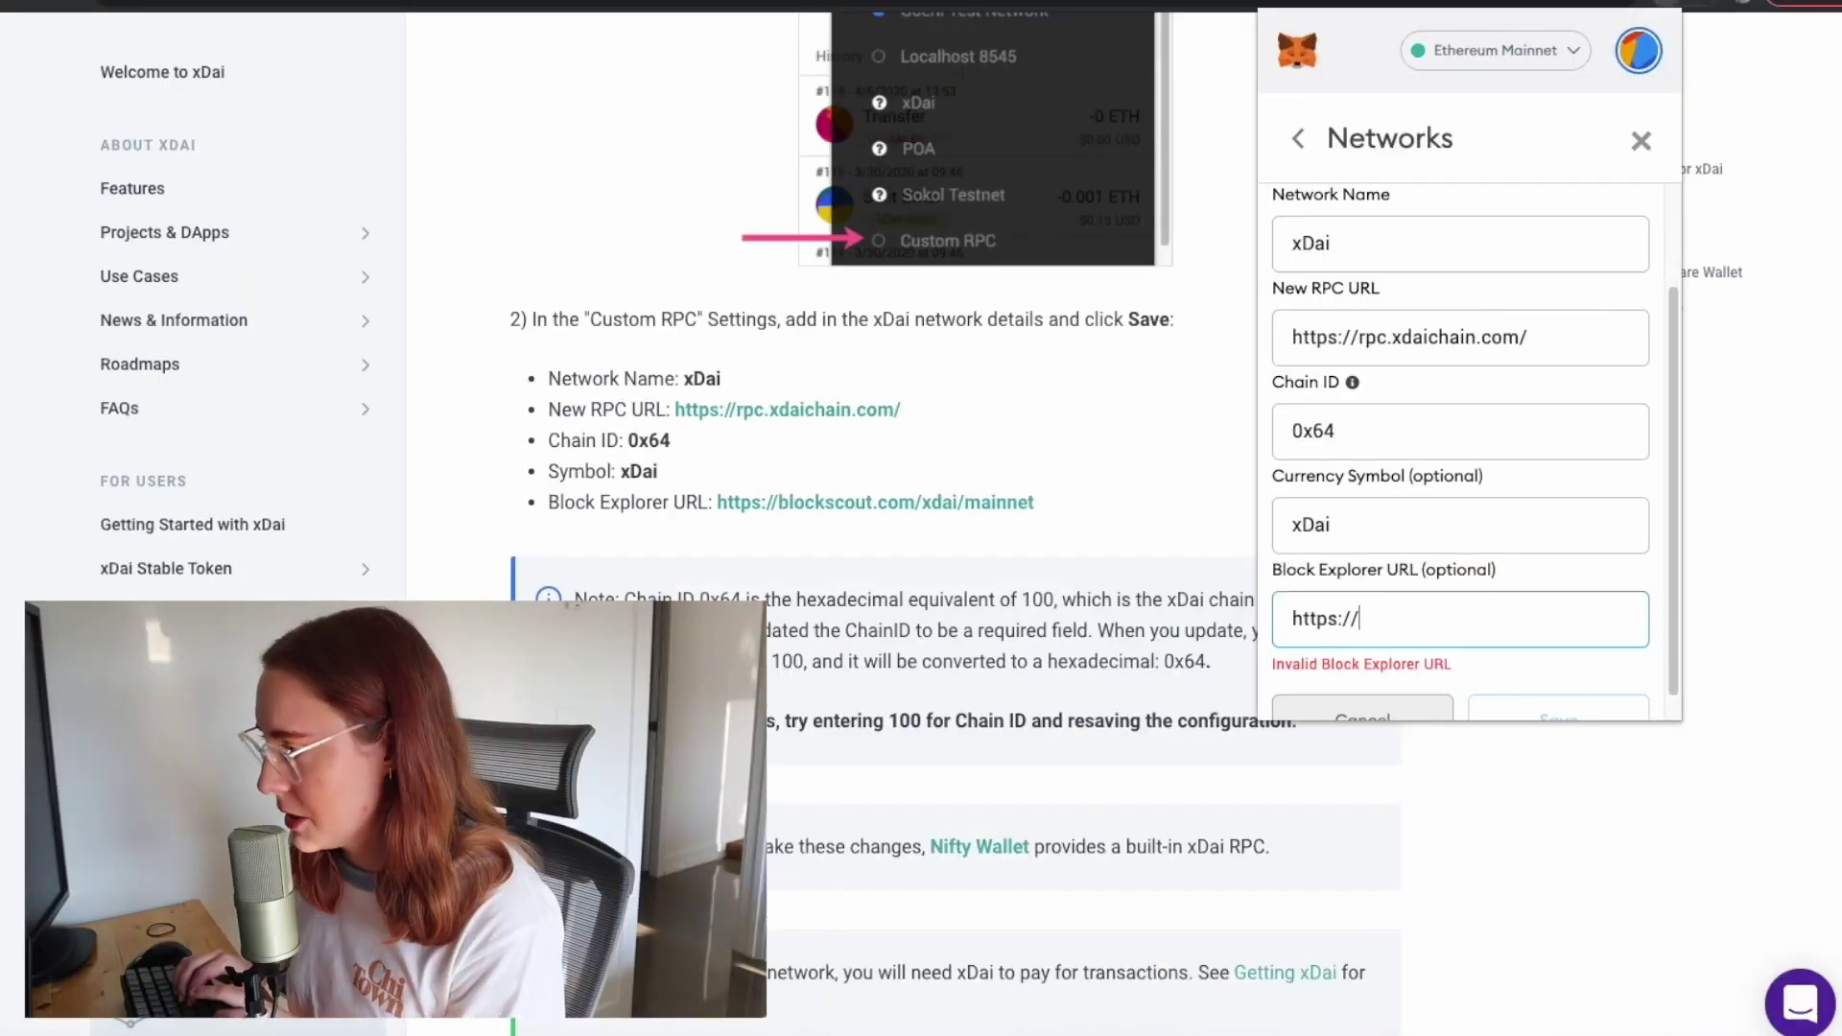
{"action": "type", "text": "block"}
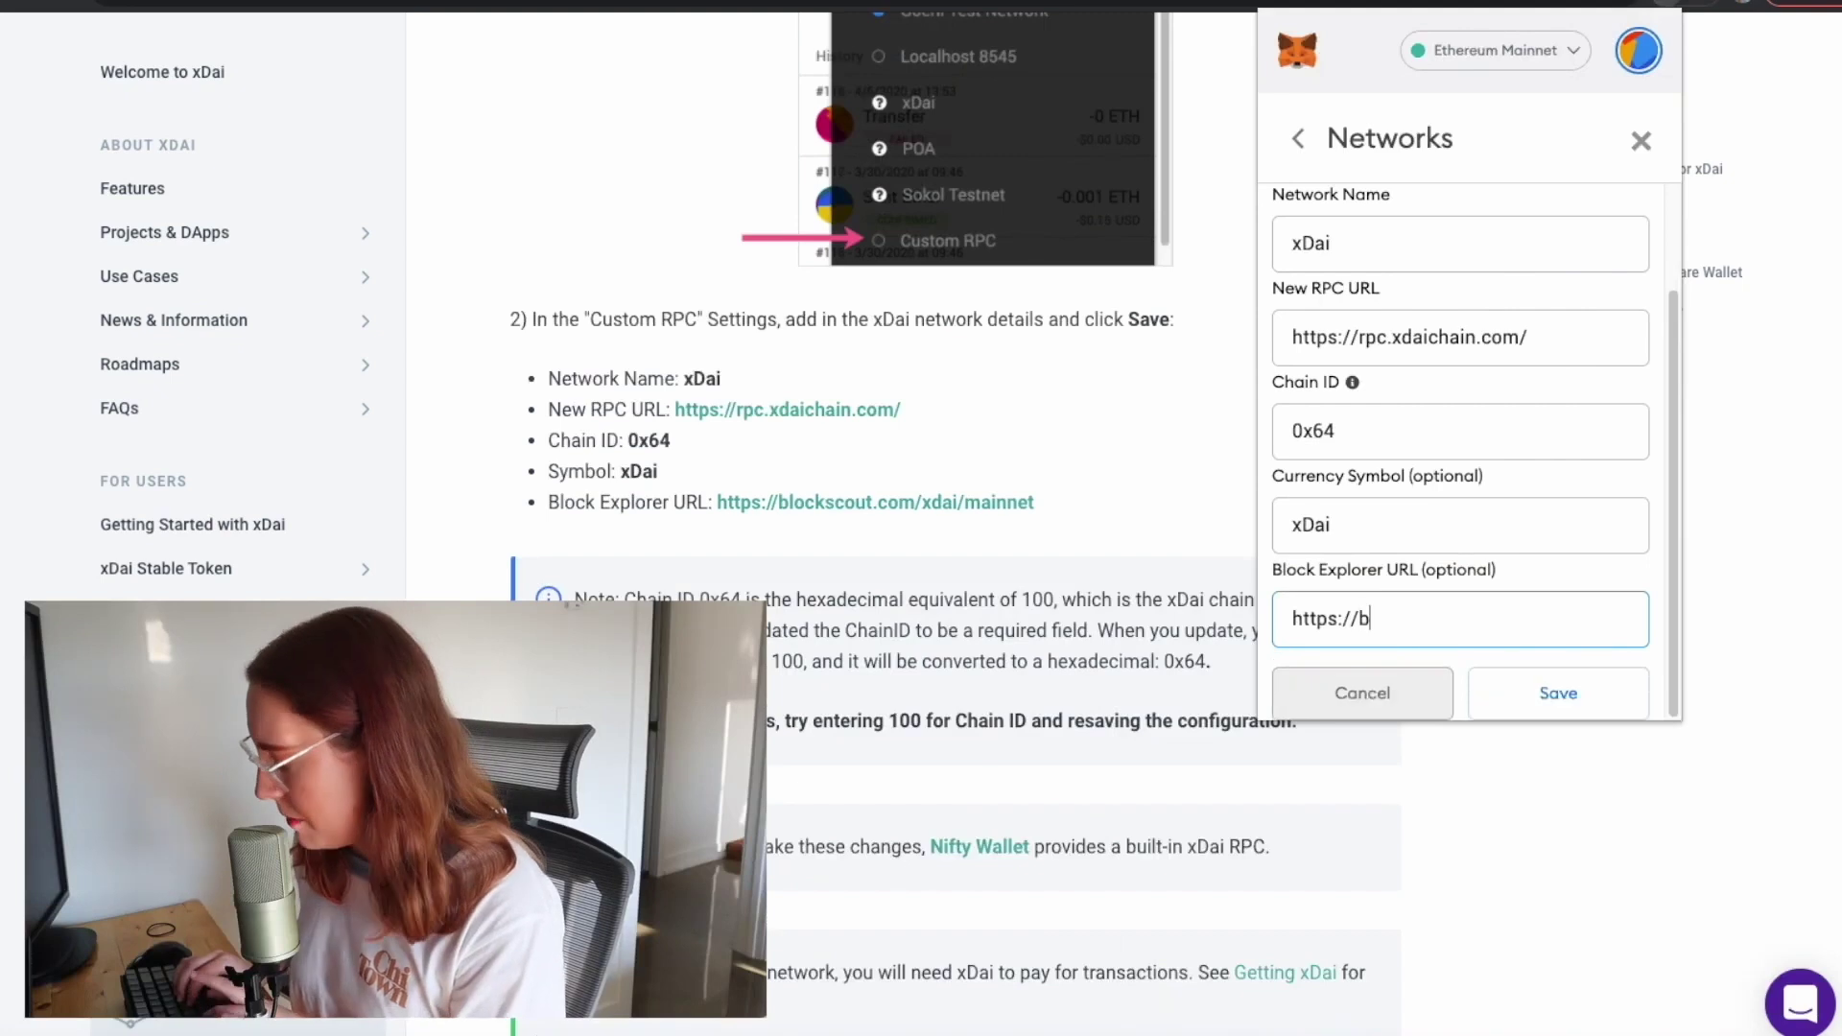
{"action": "type", "text": "scout.com/"}
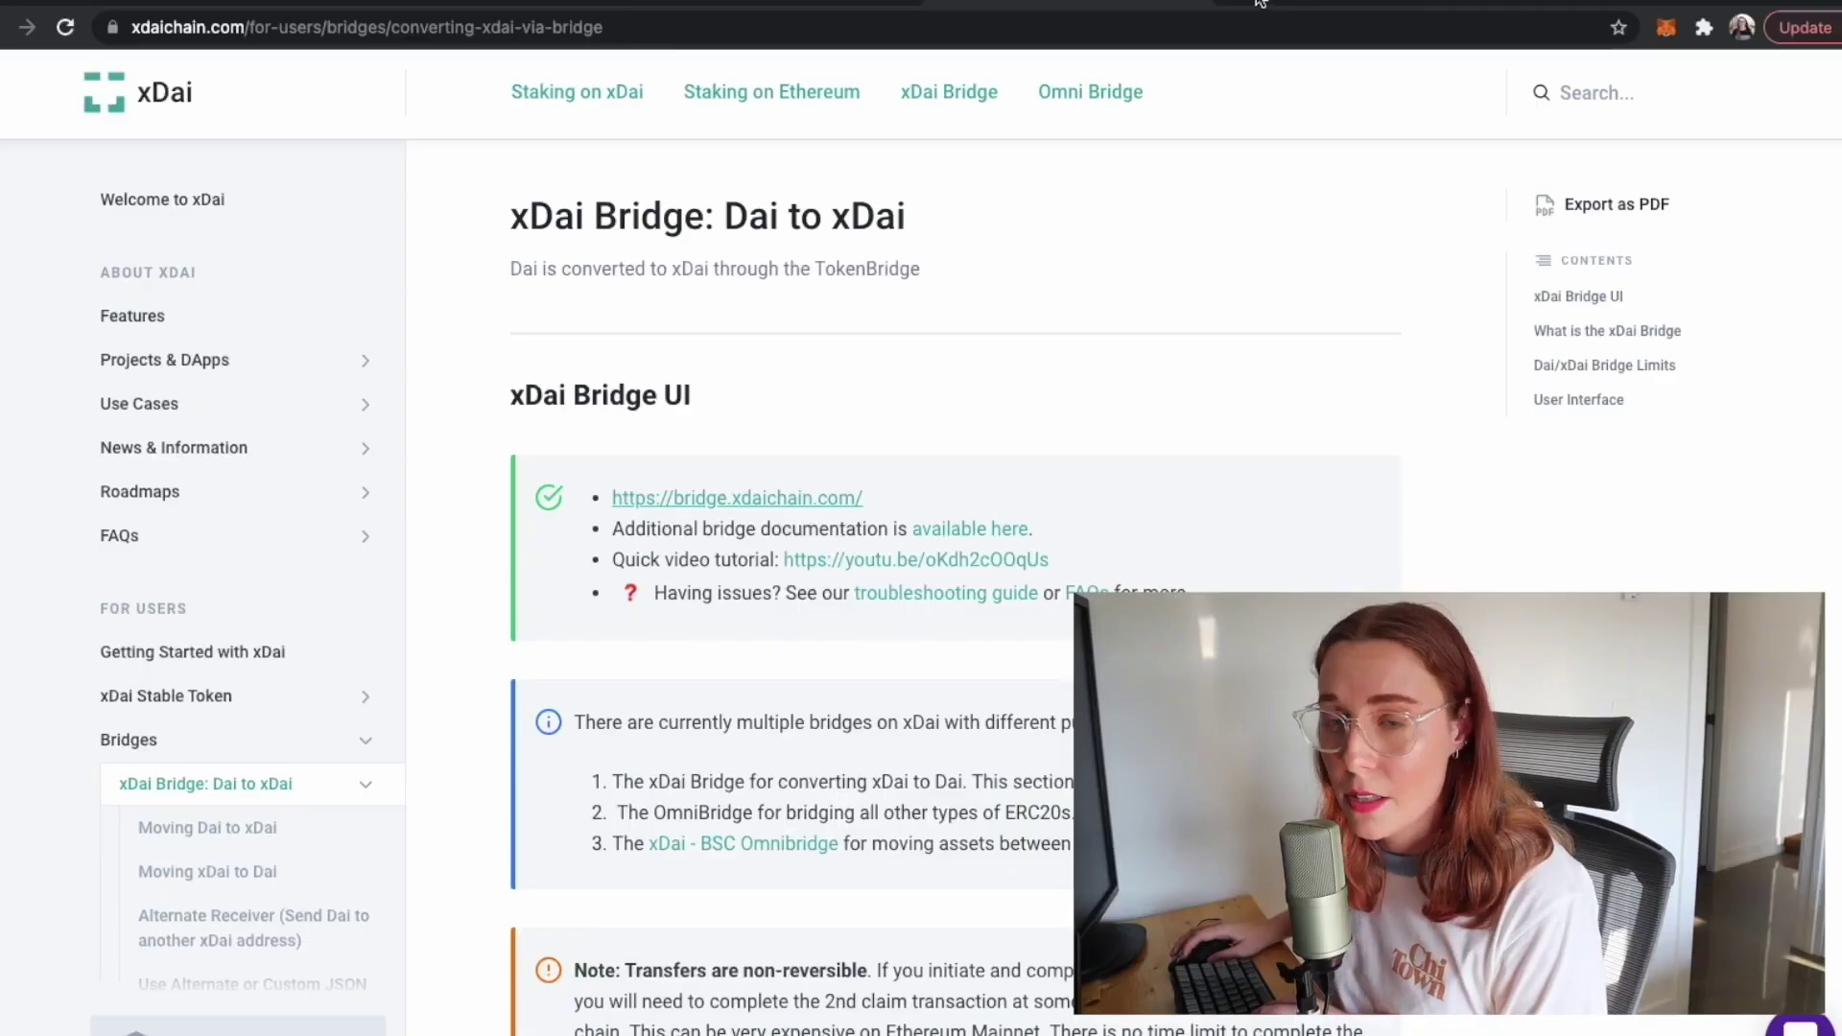
- Load bridge.xdaichain.com in a new tab, dismiss its welcome notice and begin connecting a wallet
{"action": "key", "text": "ctrl+t"}
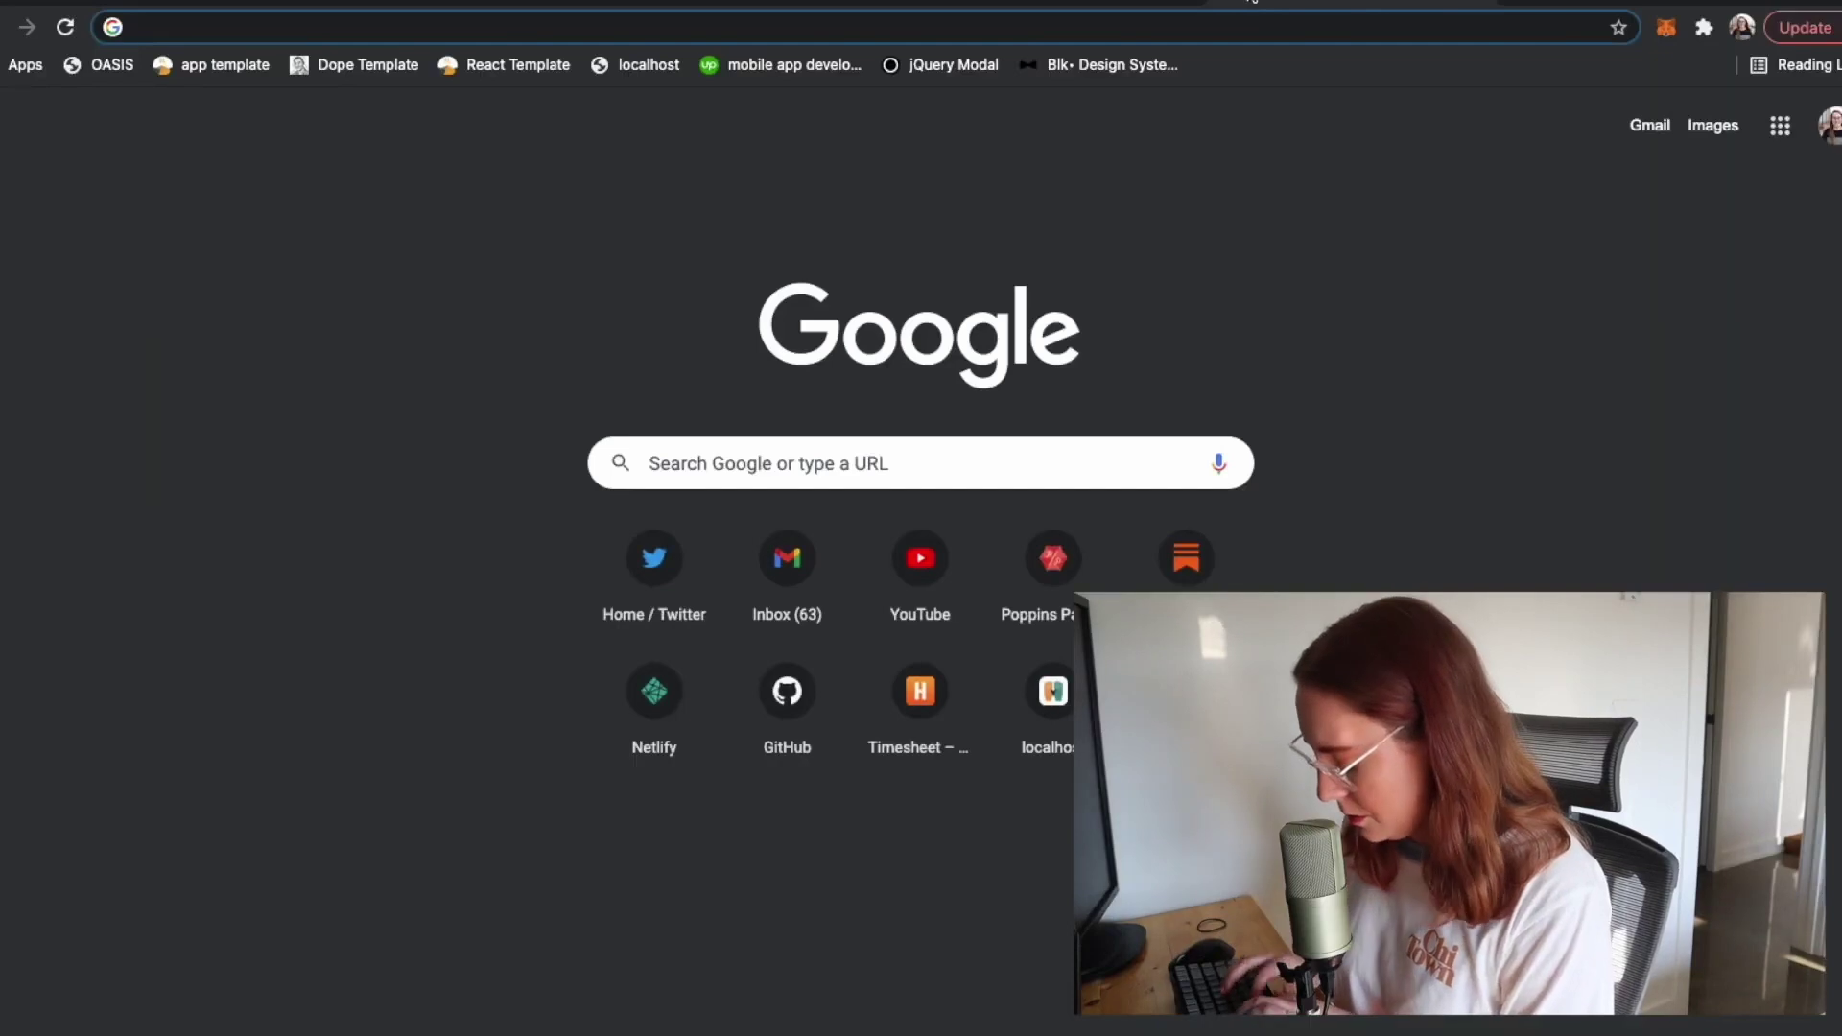
{"action": "type", "text": "bridge."}
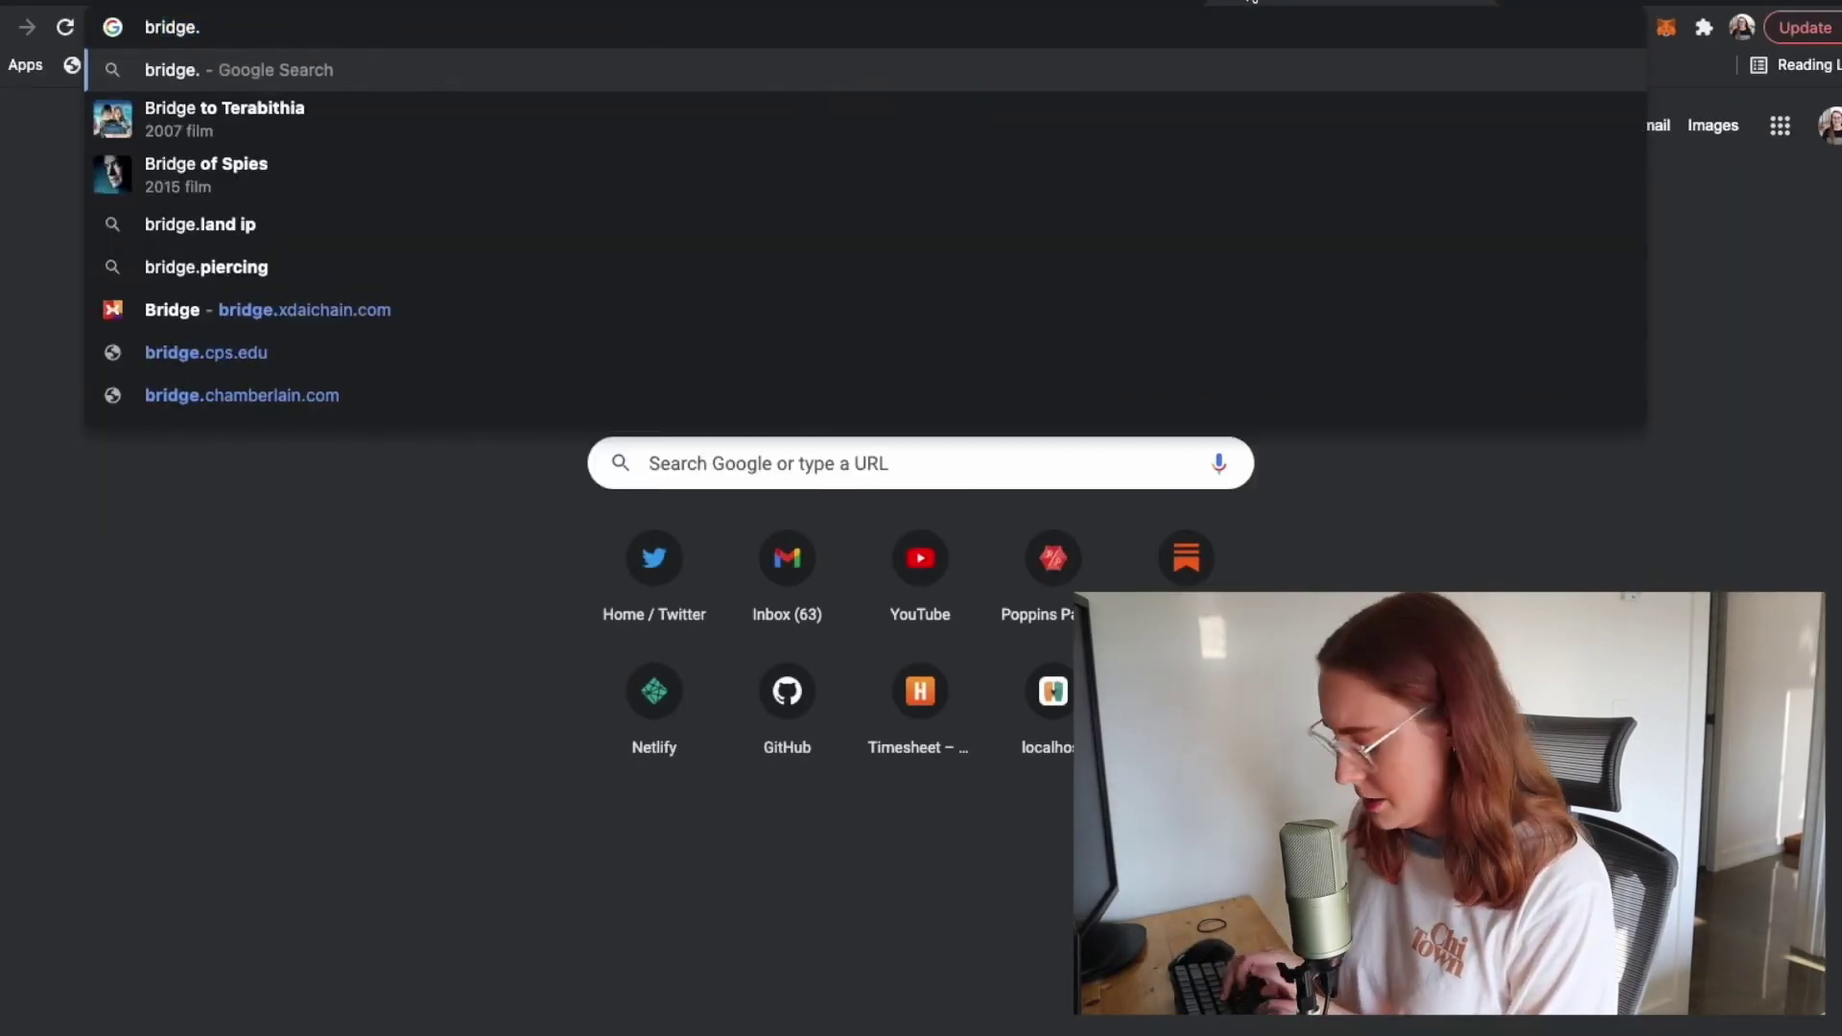
{"action": "type", "text": "xdaichain.com"}
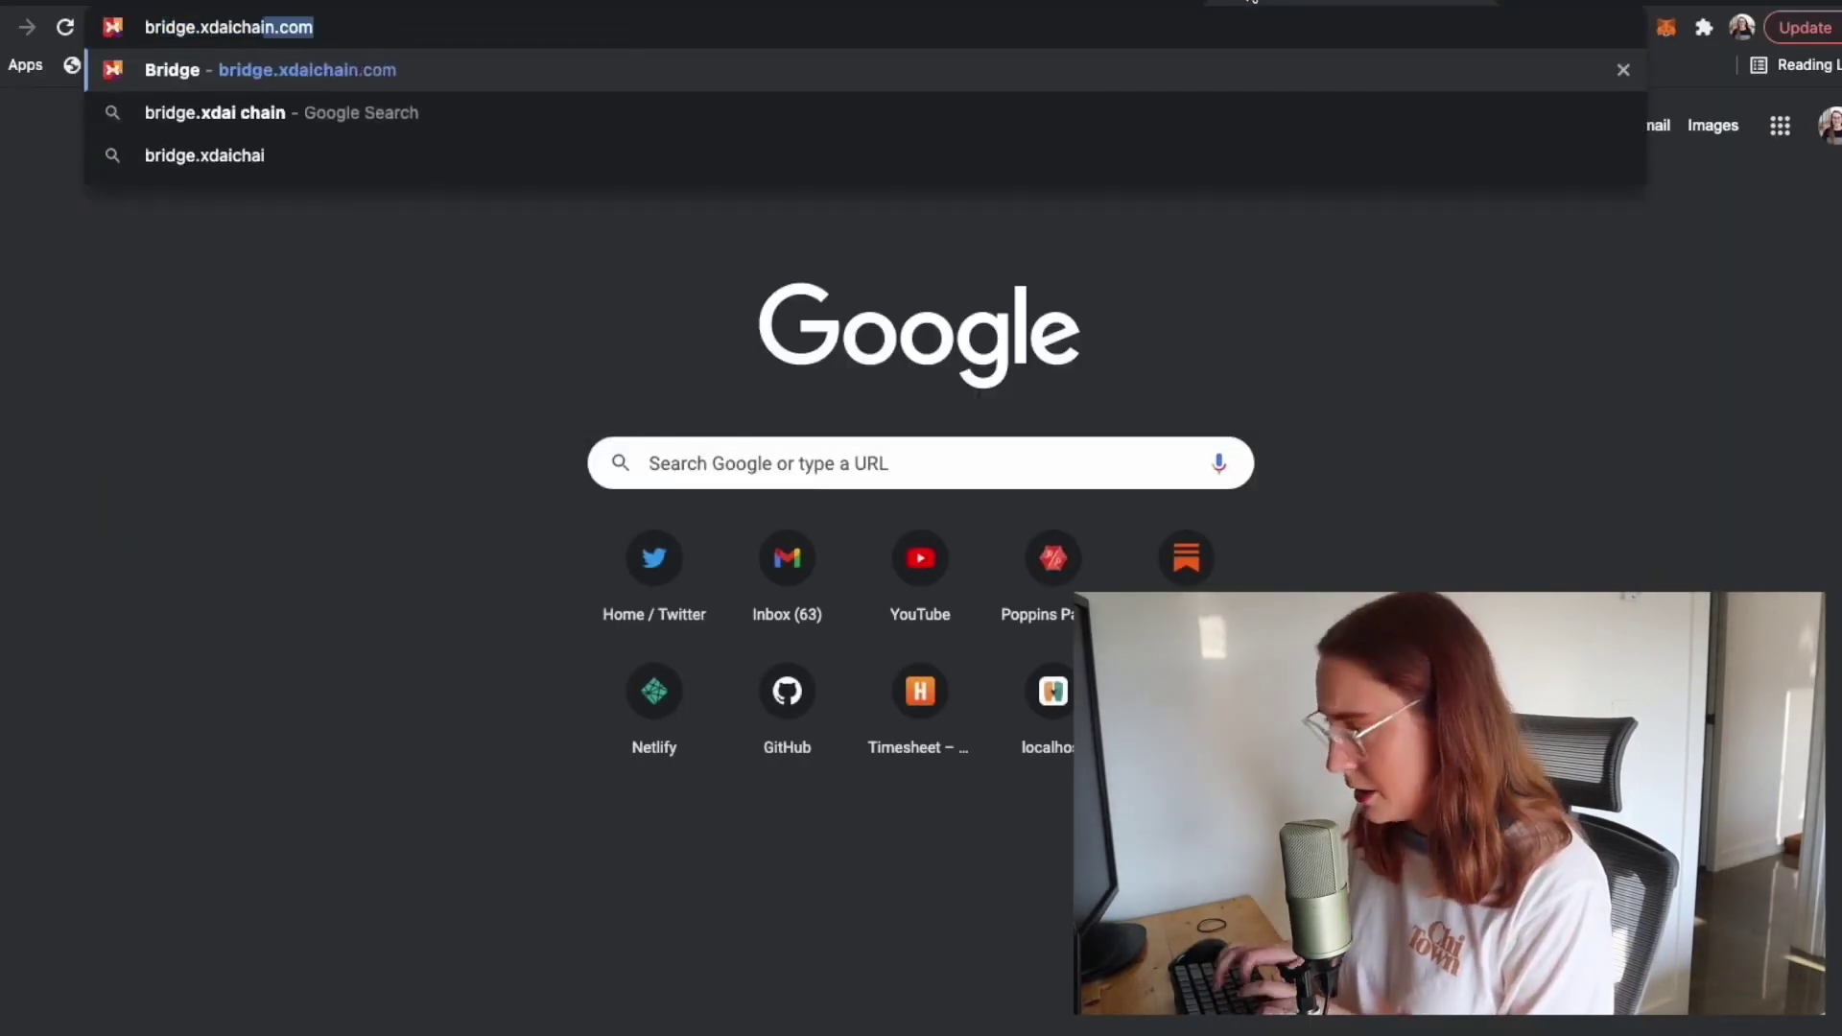
{"action": "key", "text": "Return"}
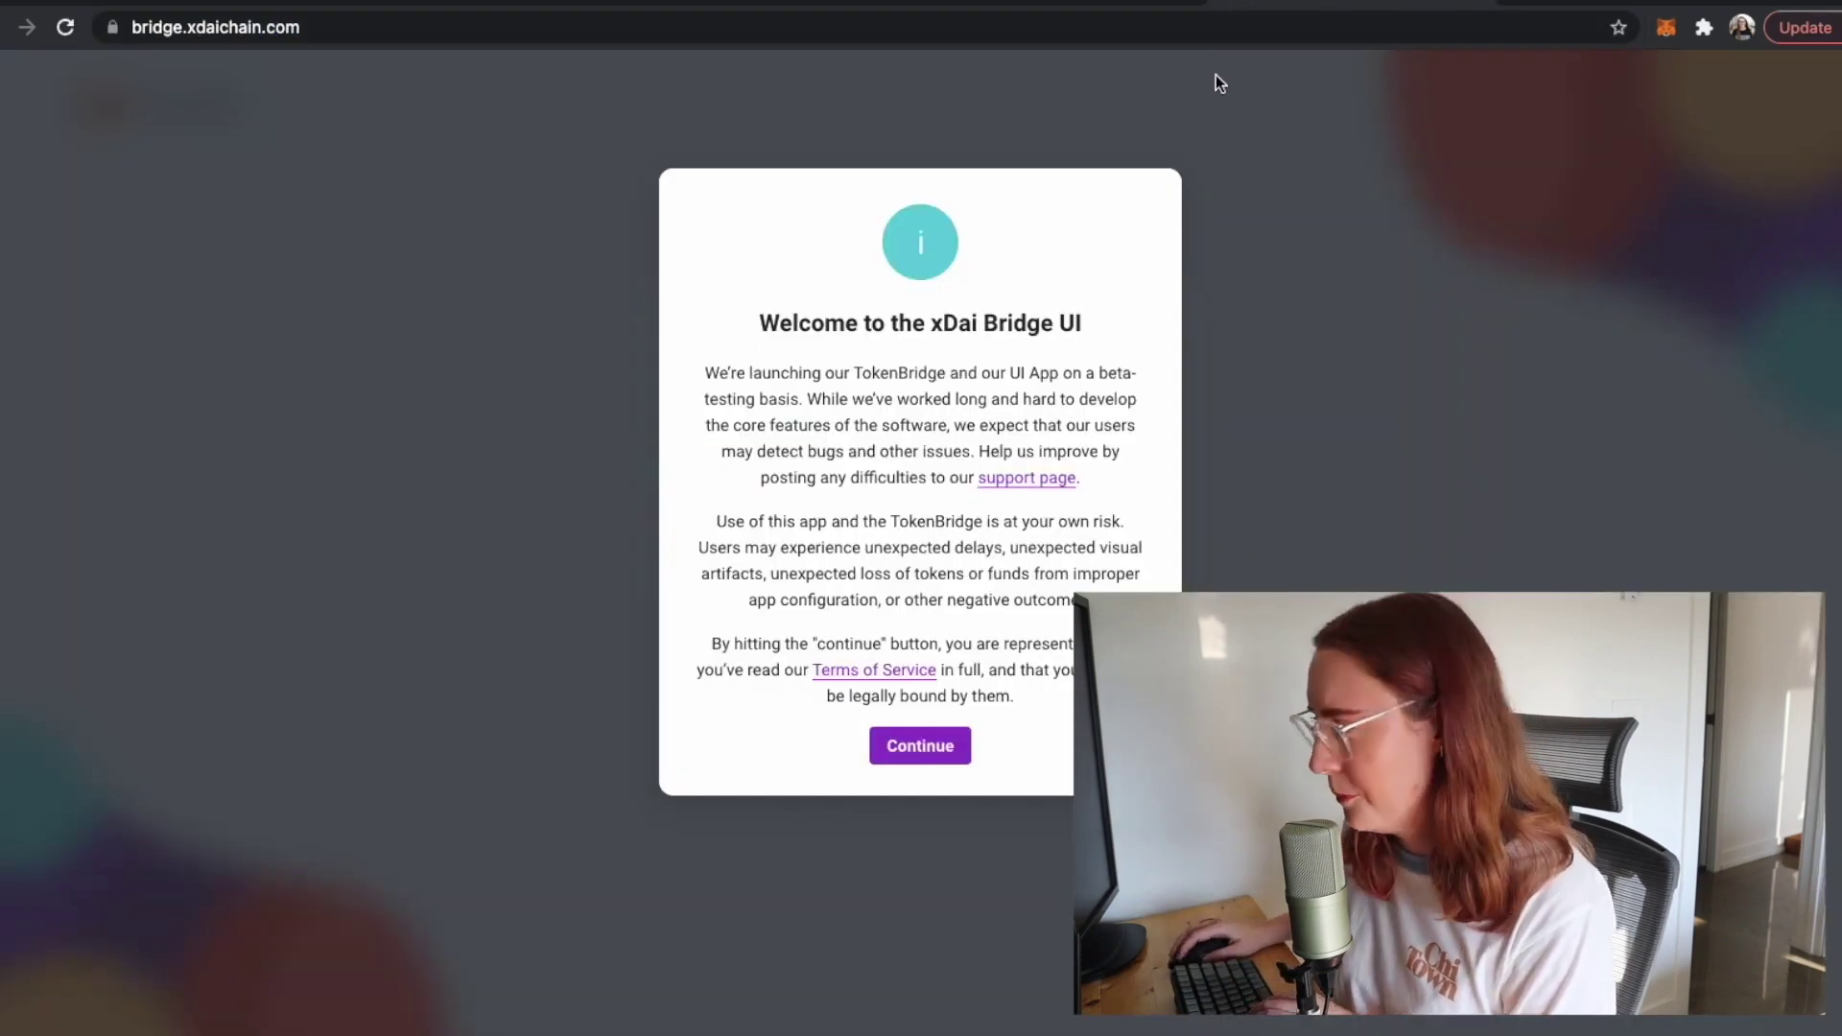
{"action": "left_click", "coordinate": [920, 746]}
{"action": "left_click", "coordinate": [933, 555]}
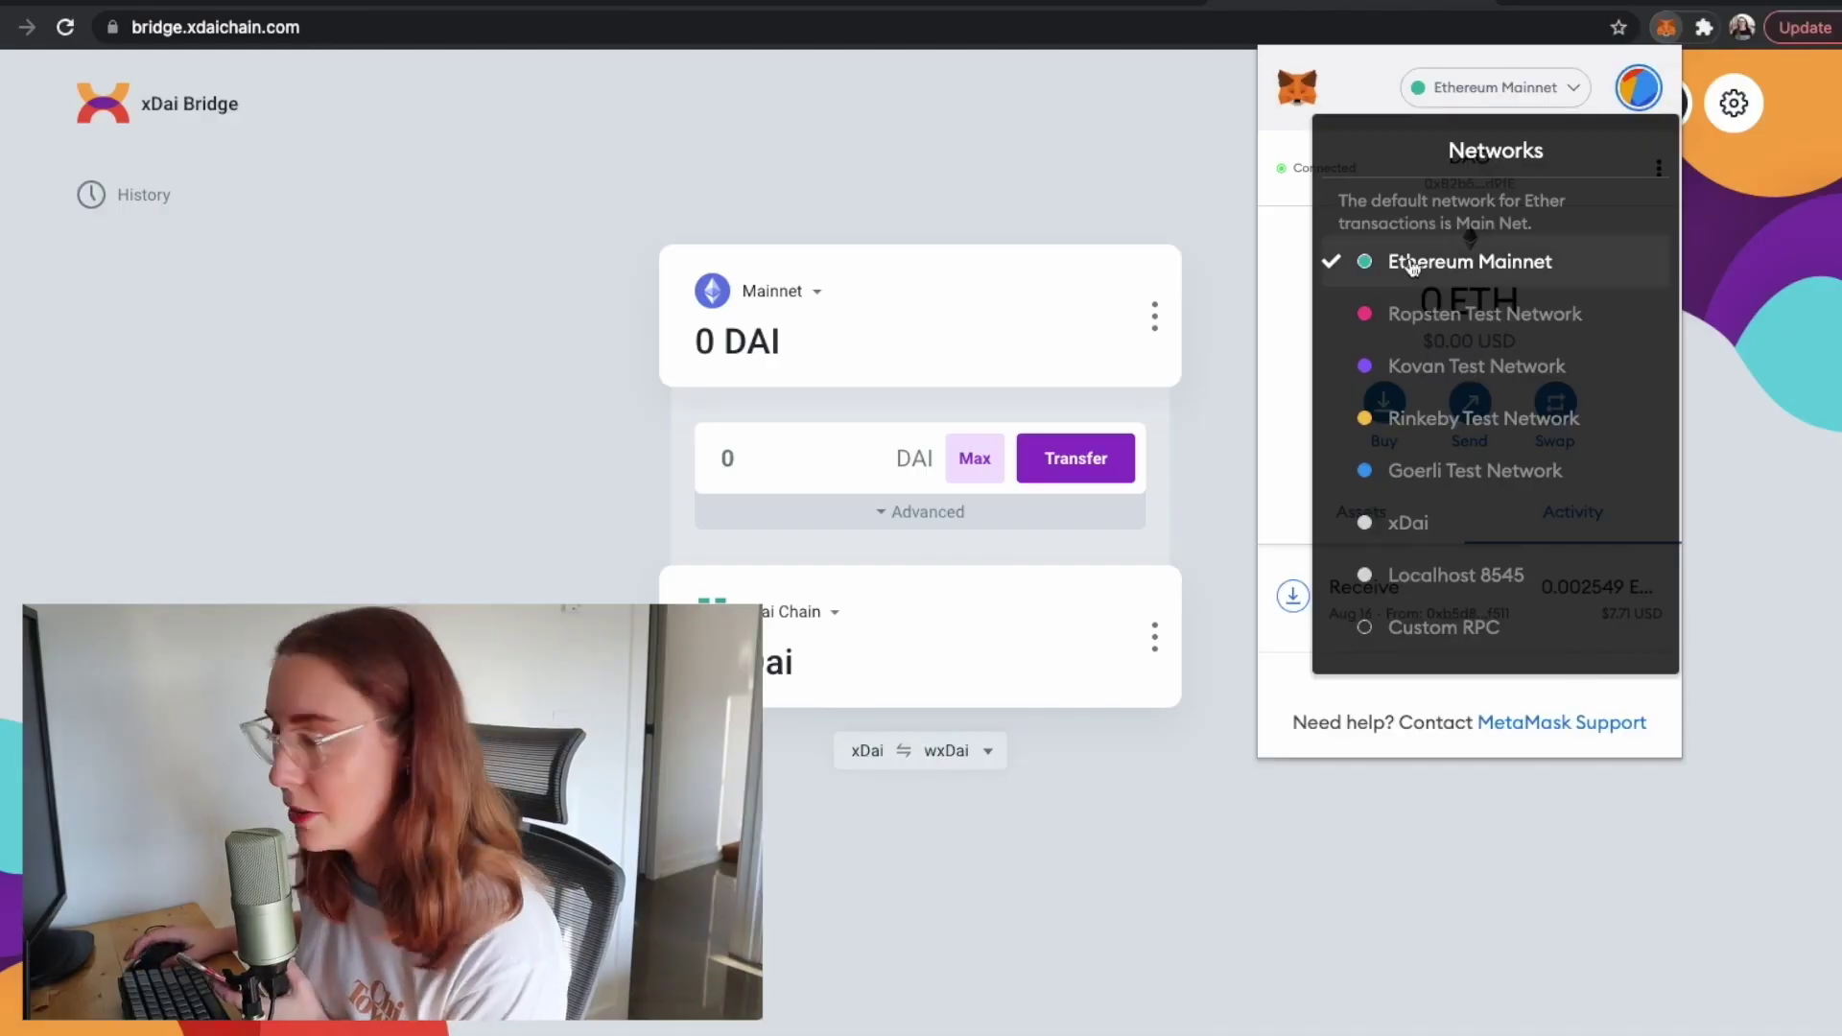
- Stay on Ethereum Mainnet, review MetaMask's Deposit Ether options, and show the account's deposit address
{"action": "left_click", "coordinate": [1412, 267]}
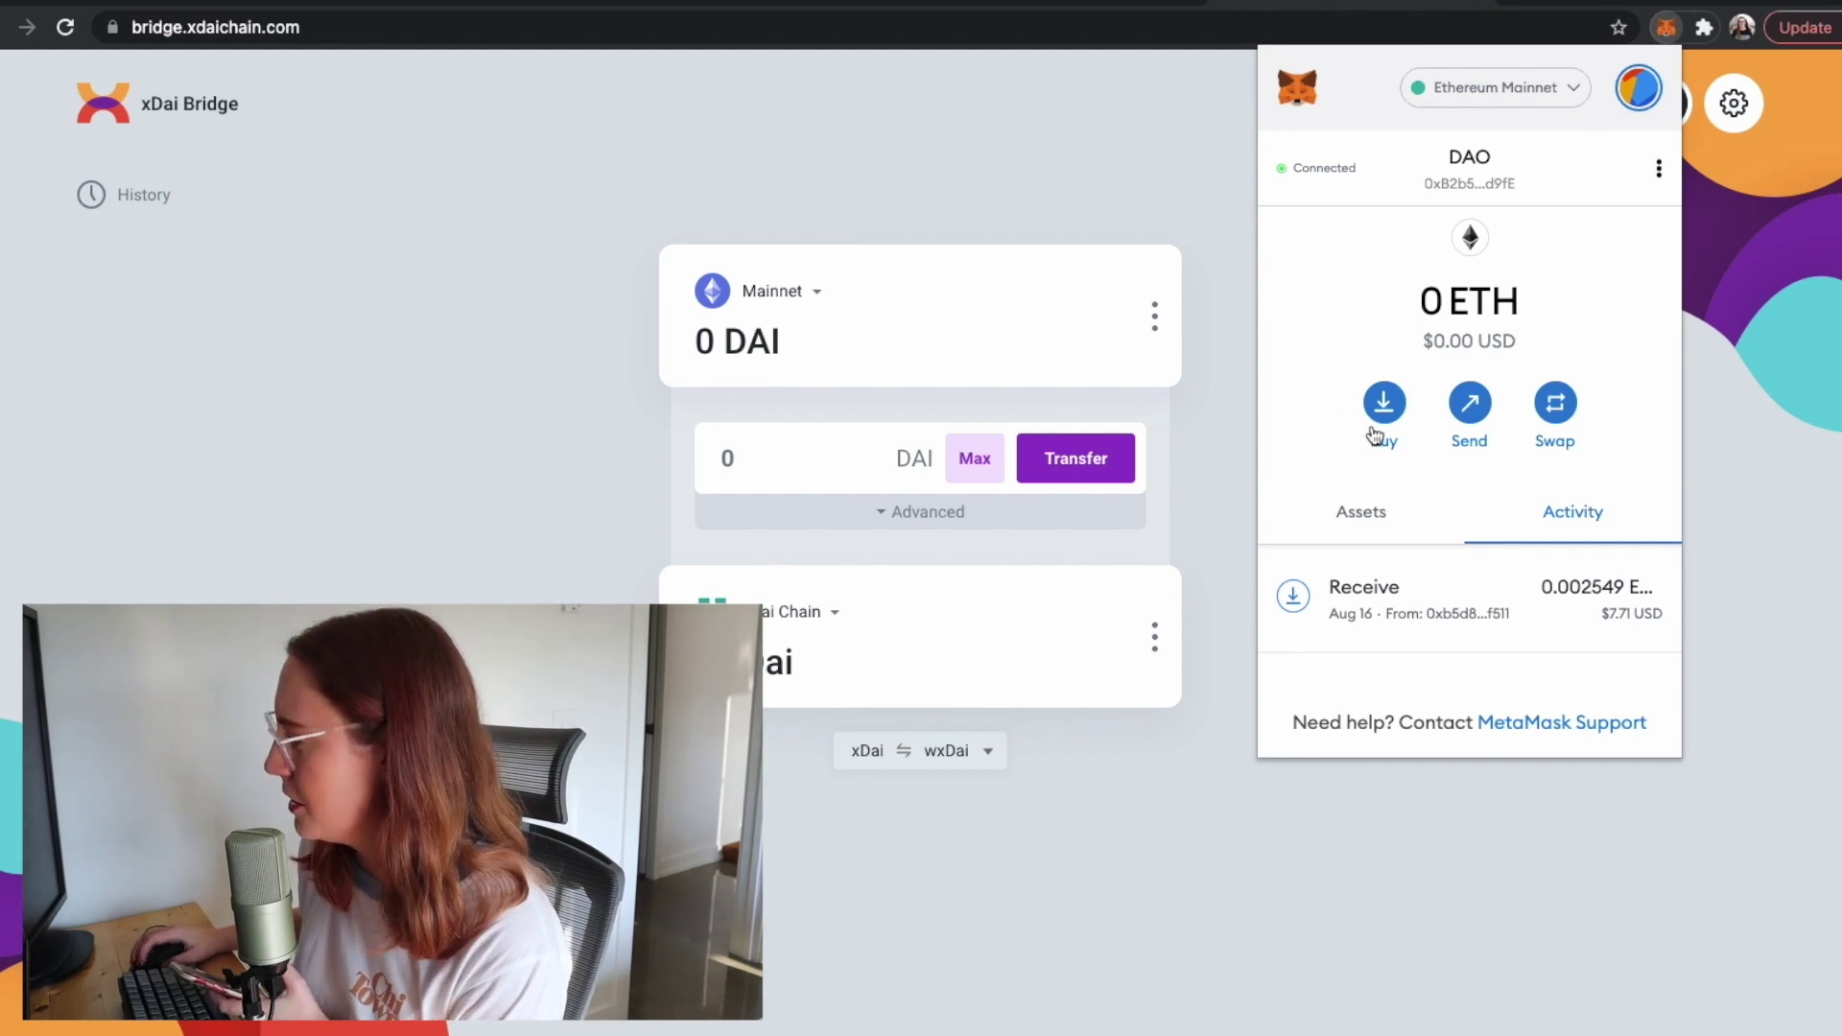
{"action": "left_click", "coordinate": [1384, 408]}
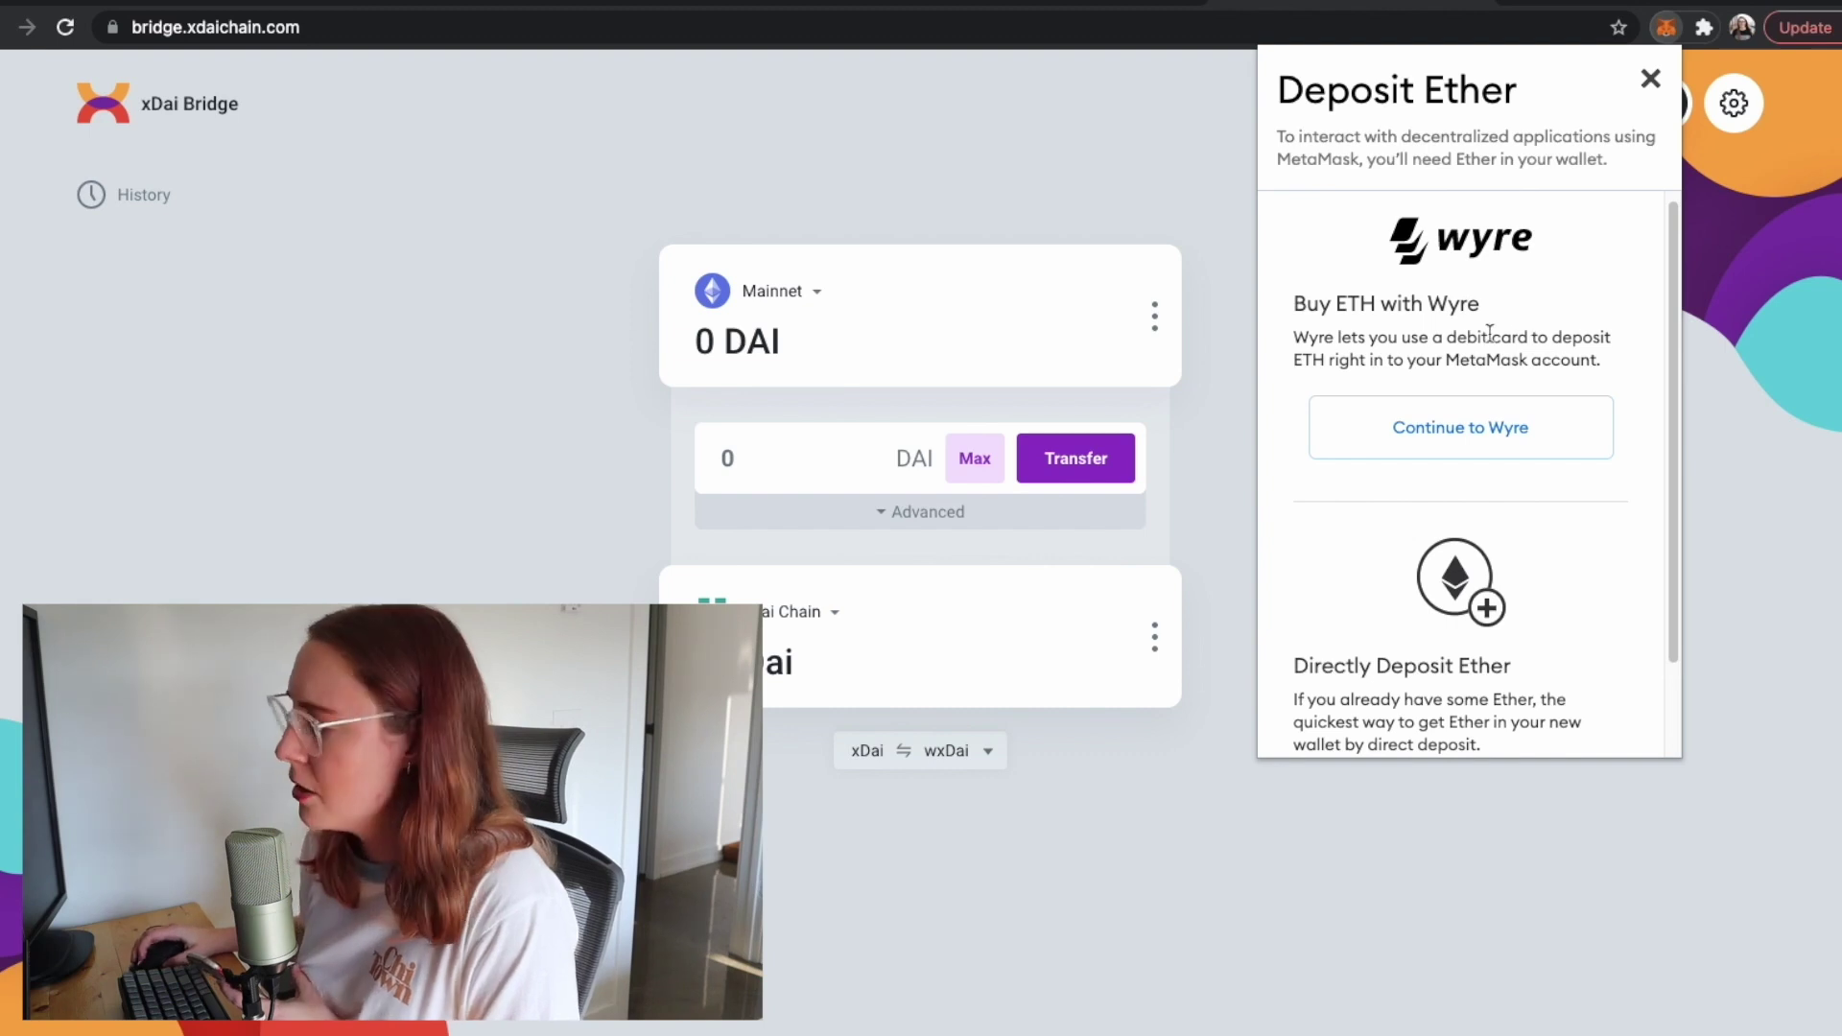
{"action": "scroll", "coordinate": [1510, 317], "scroll_direction": "down", "scroll_amount": 2}
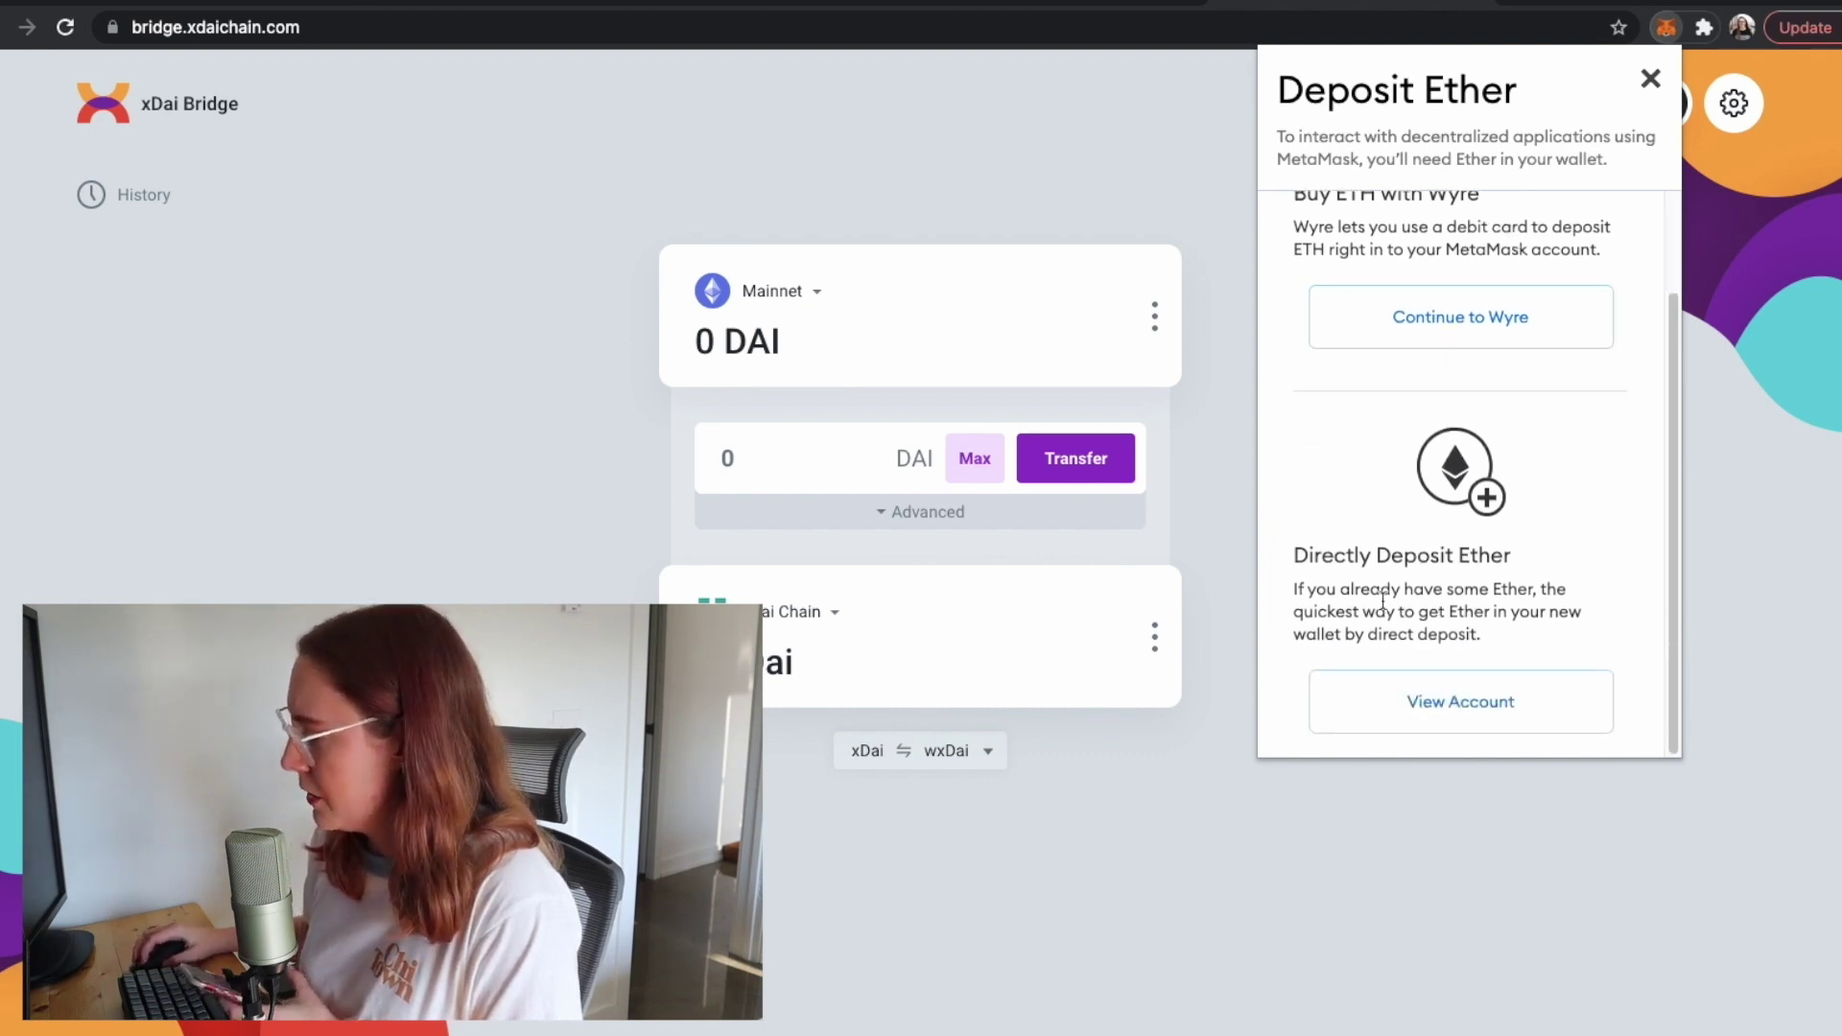
{"action": "left_click_drag", "start_coordinate": [1294, 588], "coordinate": [1474, 611]}
{"action": "left_click", "coordinate": [1473, 604]}
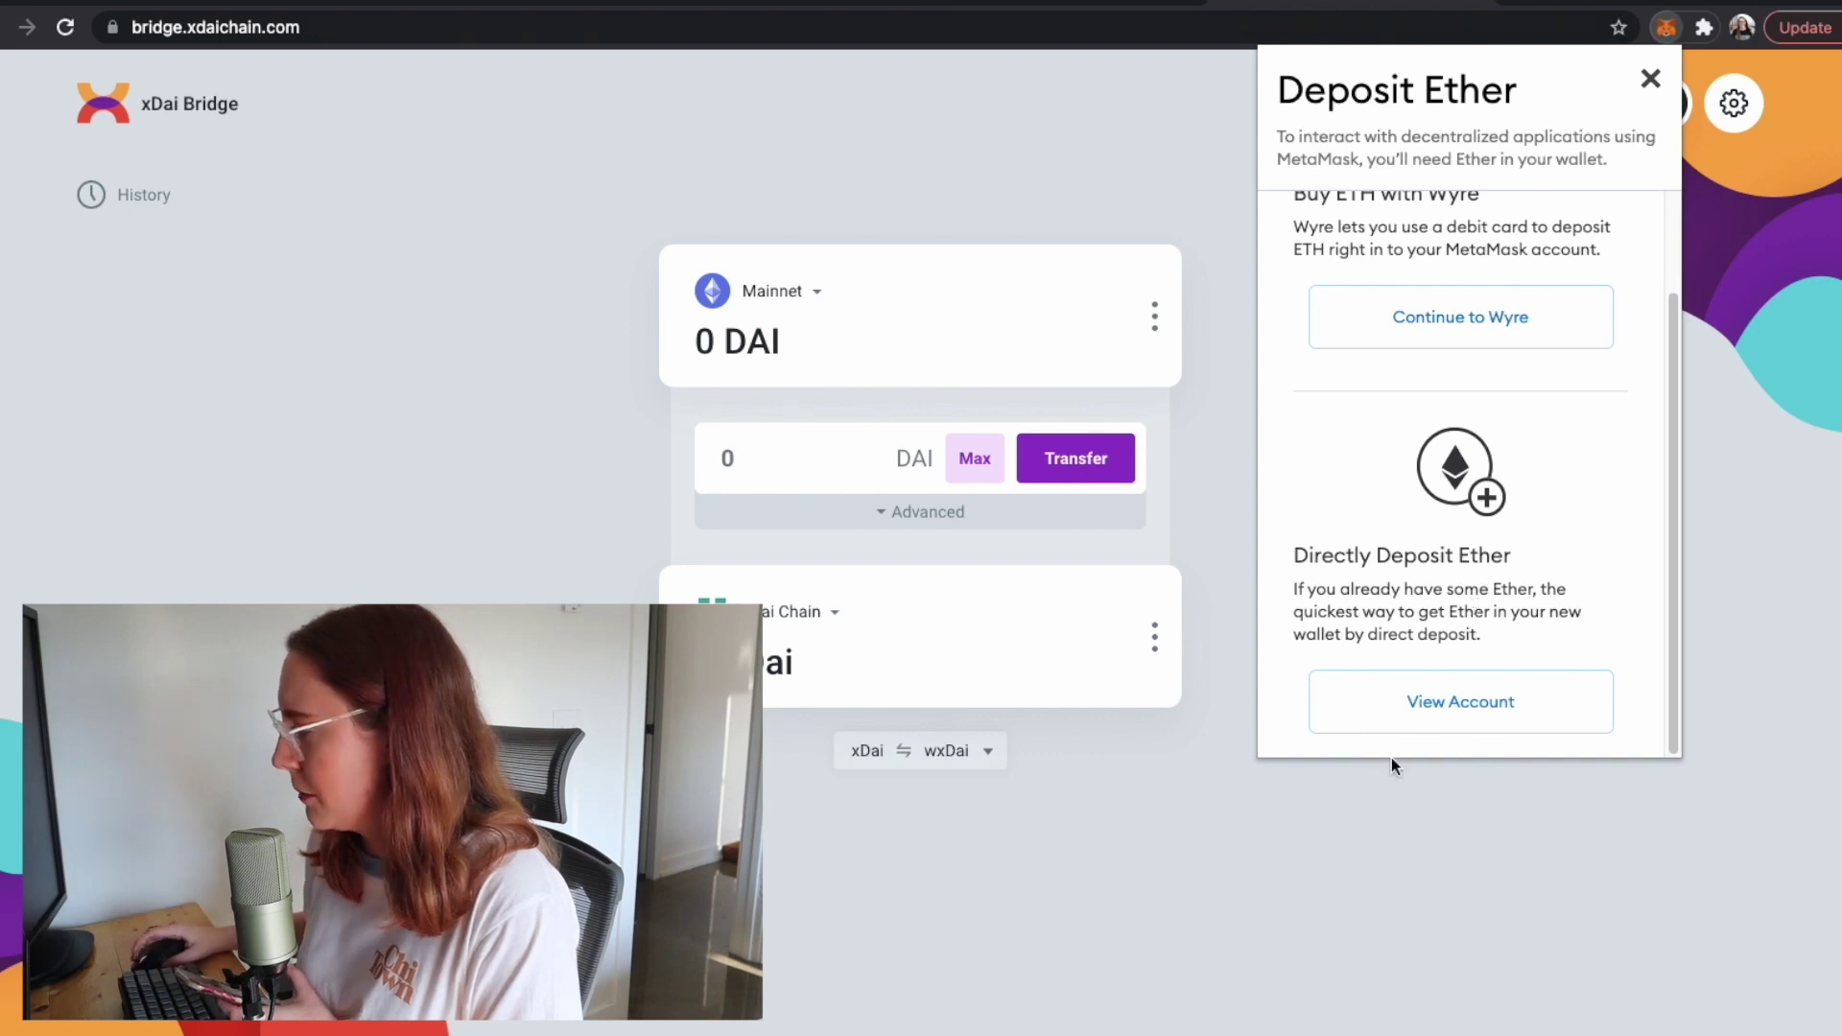
{"action": "left_click", "coordinate": [1418, 715]}
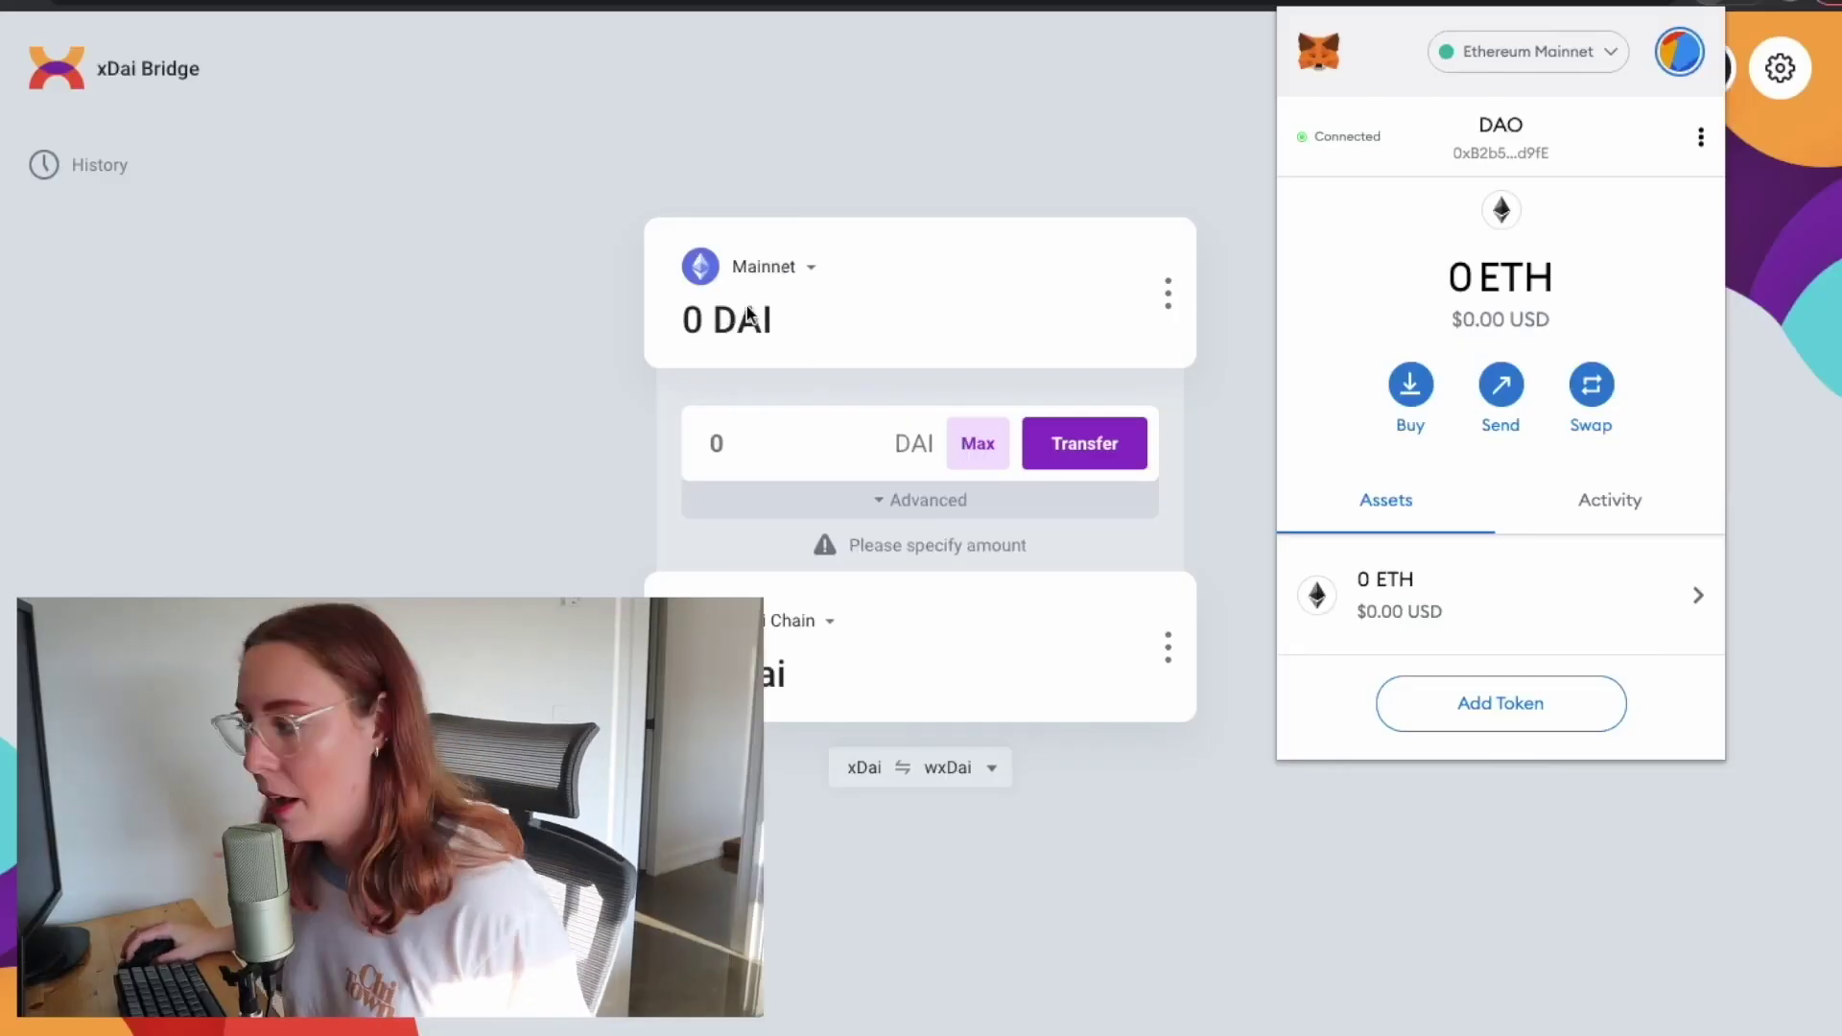
- Switch the MetaMask wallet from Ethereum Mainnet to the xDai network
{"action": "left_click", "coordinate": [1075, 441]}
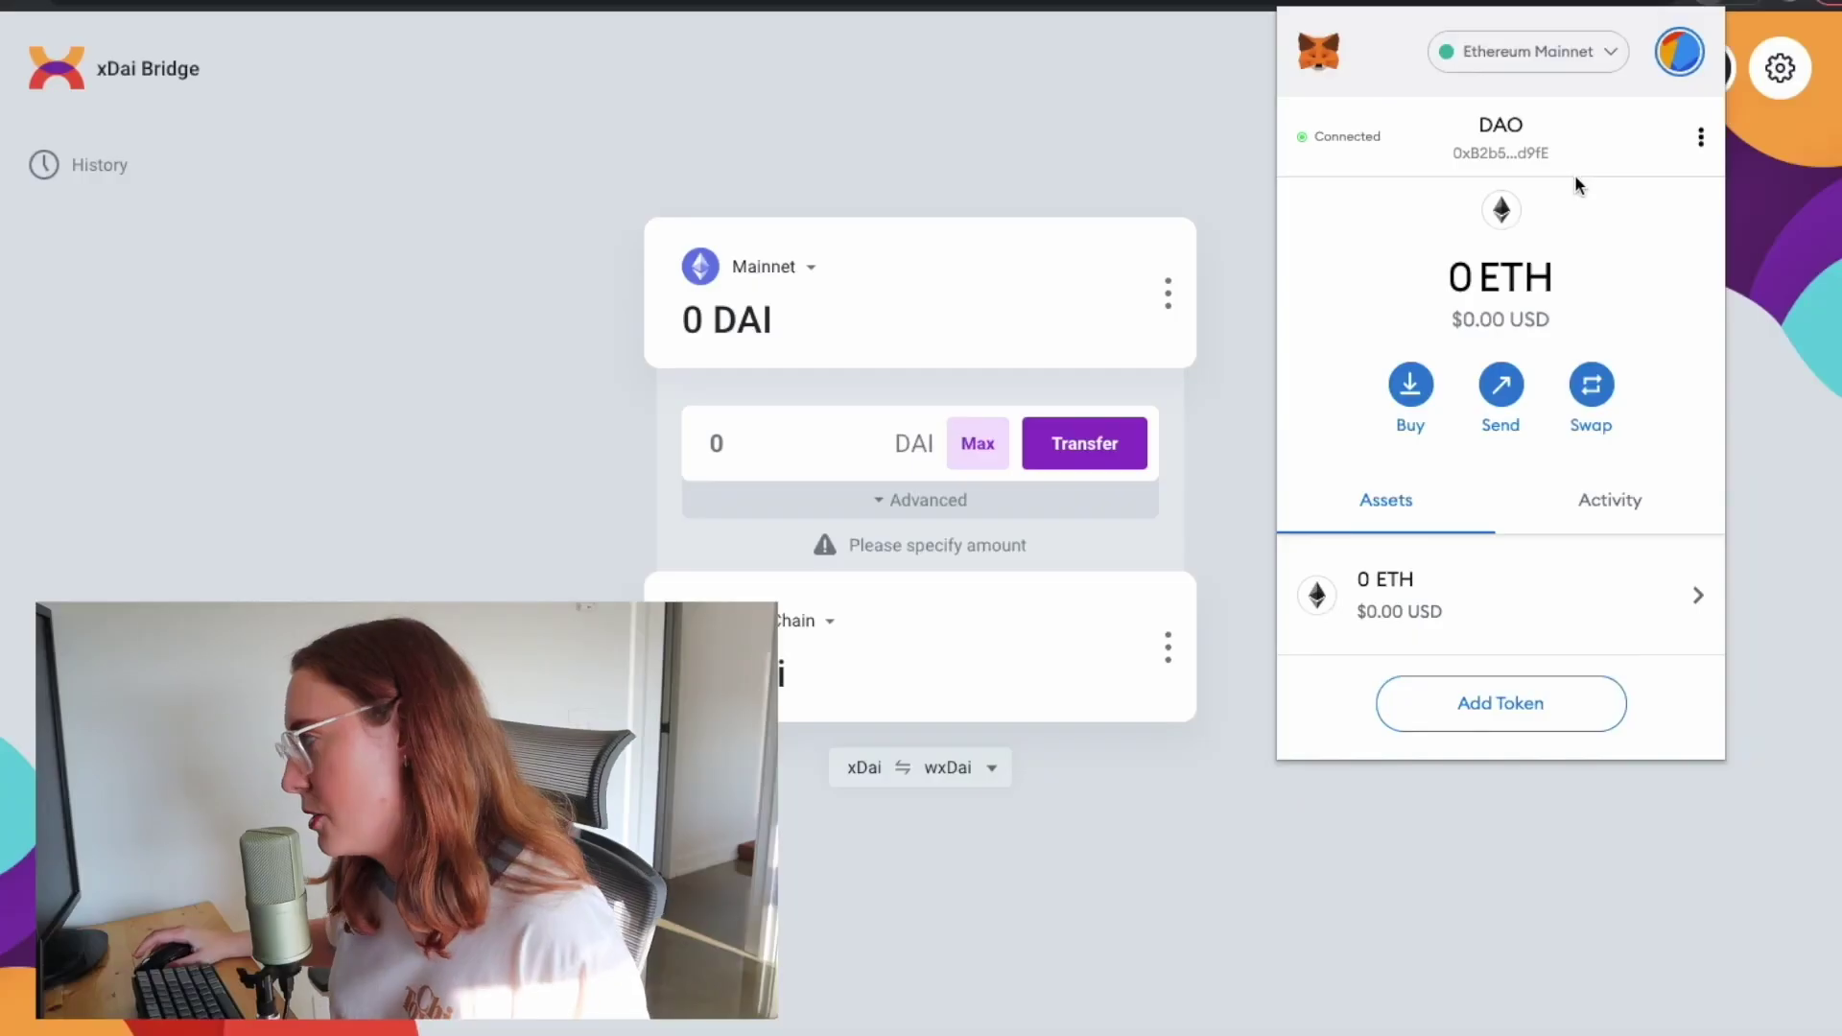
{"action": "left_click", "coordinate": [1532, 58]}
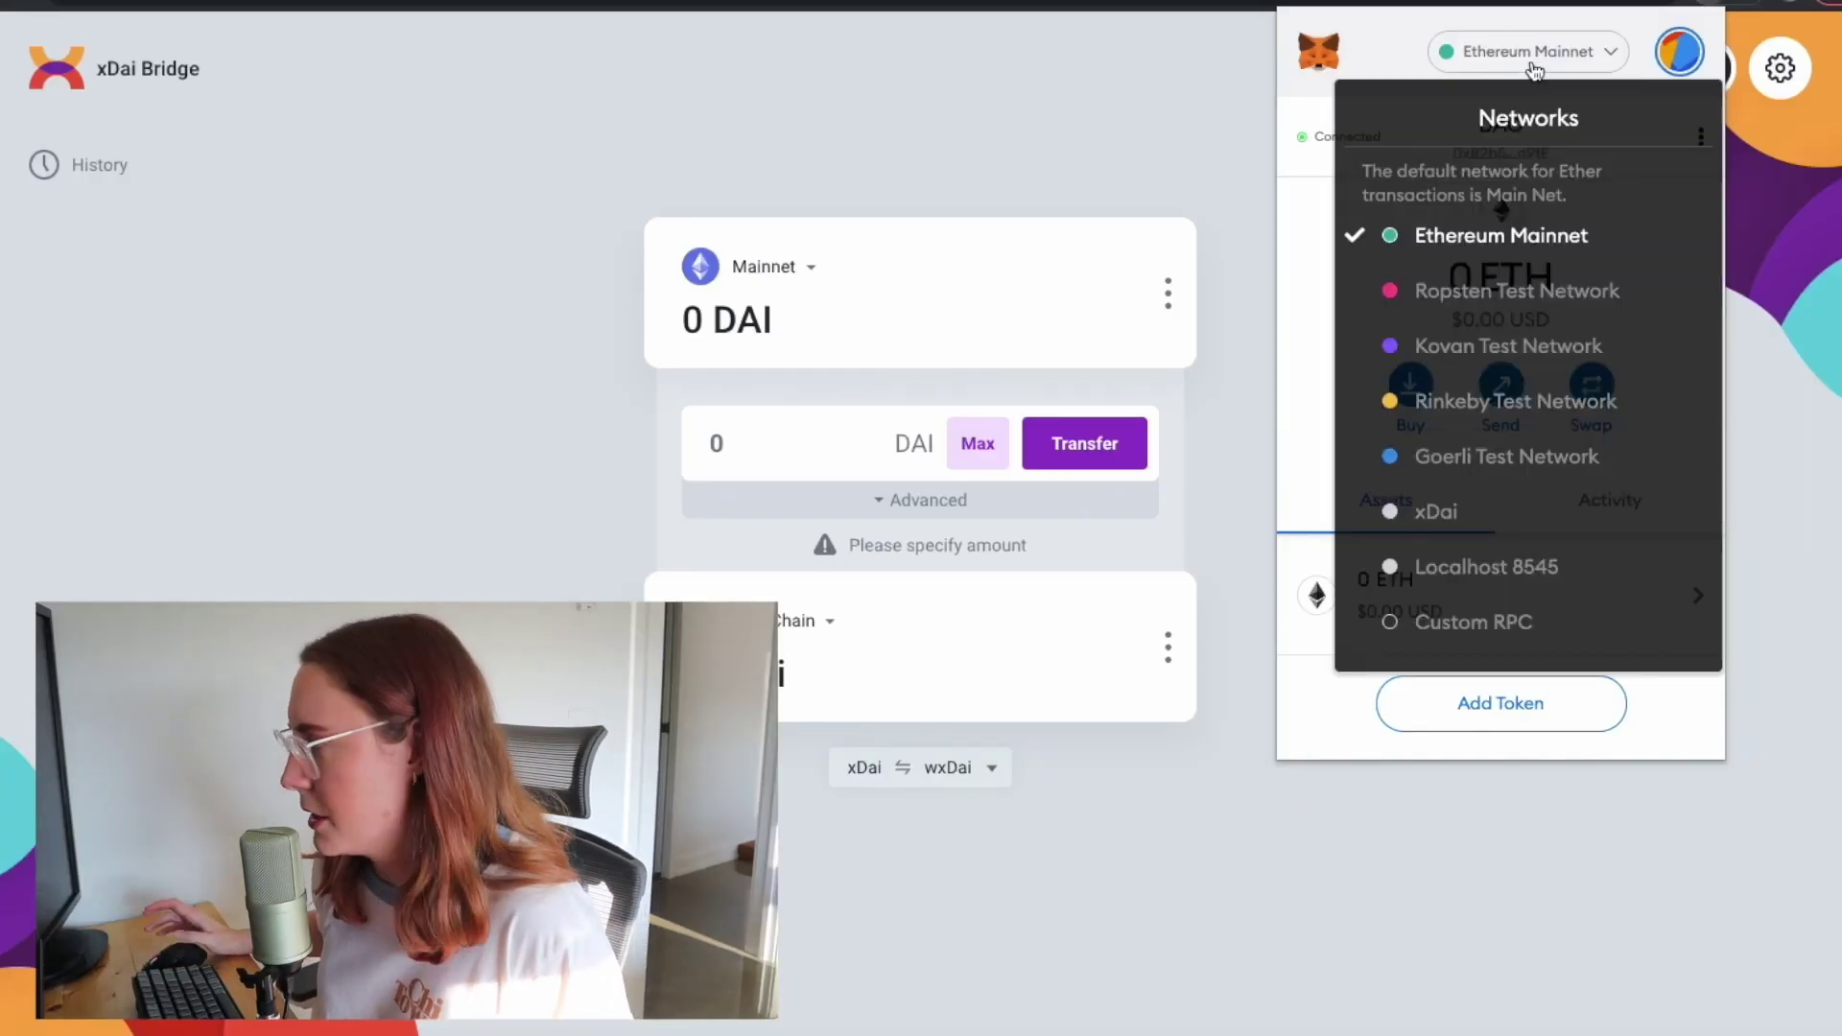
{"action": "left_click", "coordinate": [1519, 513]}
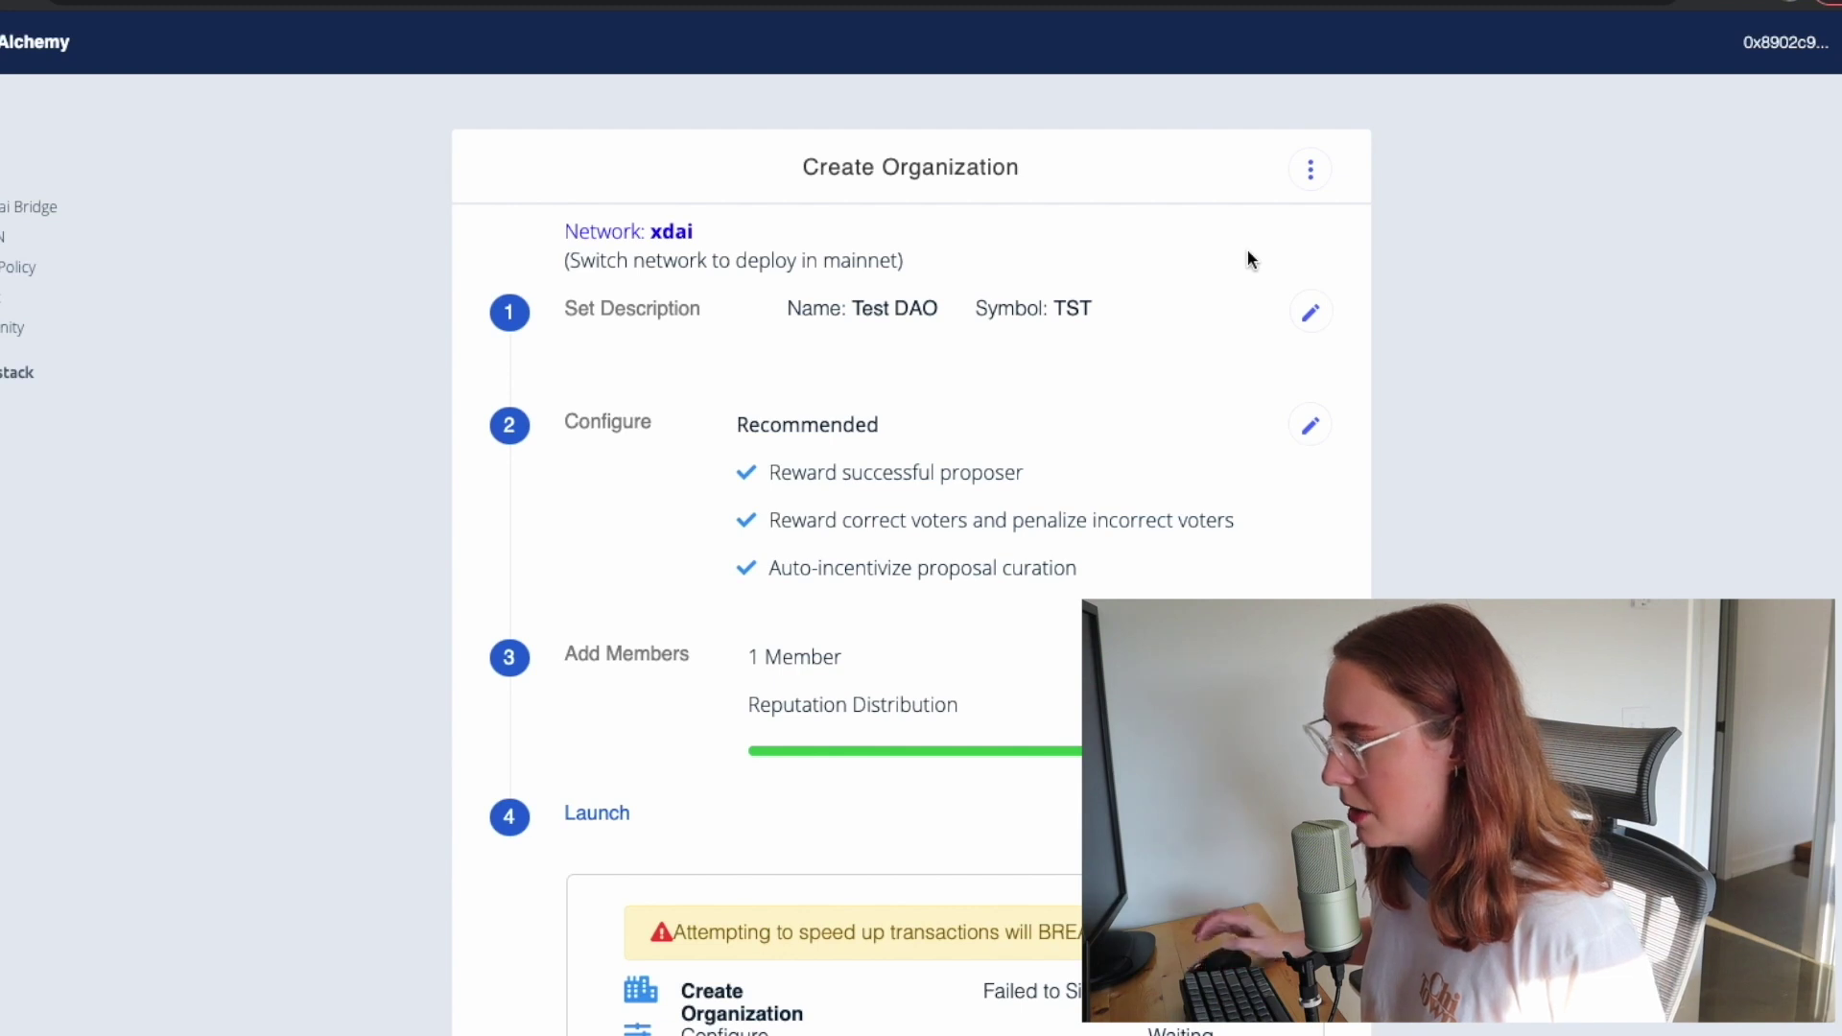
- Check the xDai balance, then add yourself as Test DAO's member with 100 reputation
{"action": "left_click", "coordinate": [1709, 2]}
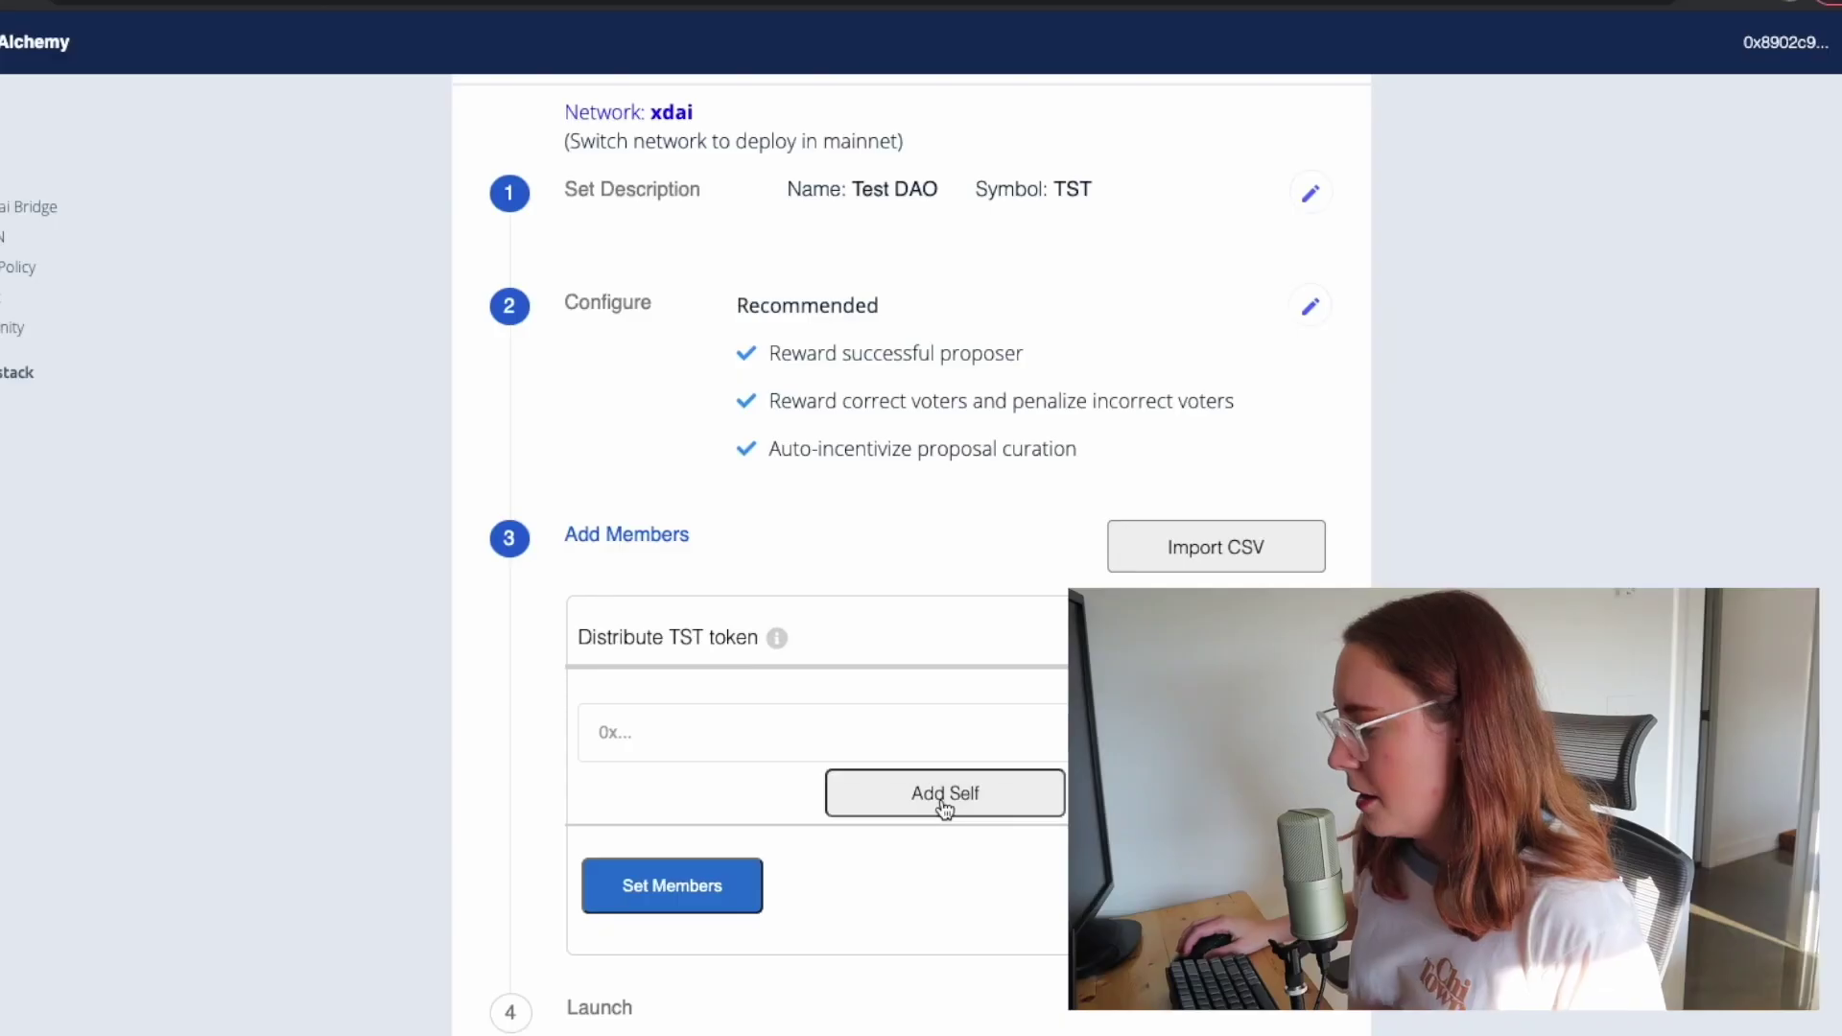
{"action": "left_click", "coordinate": [941, 798]}
{"action": "left_click", "coordinate": [715, 1024]}
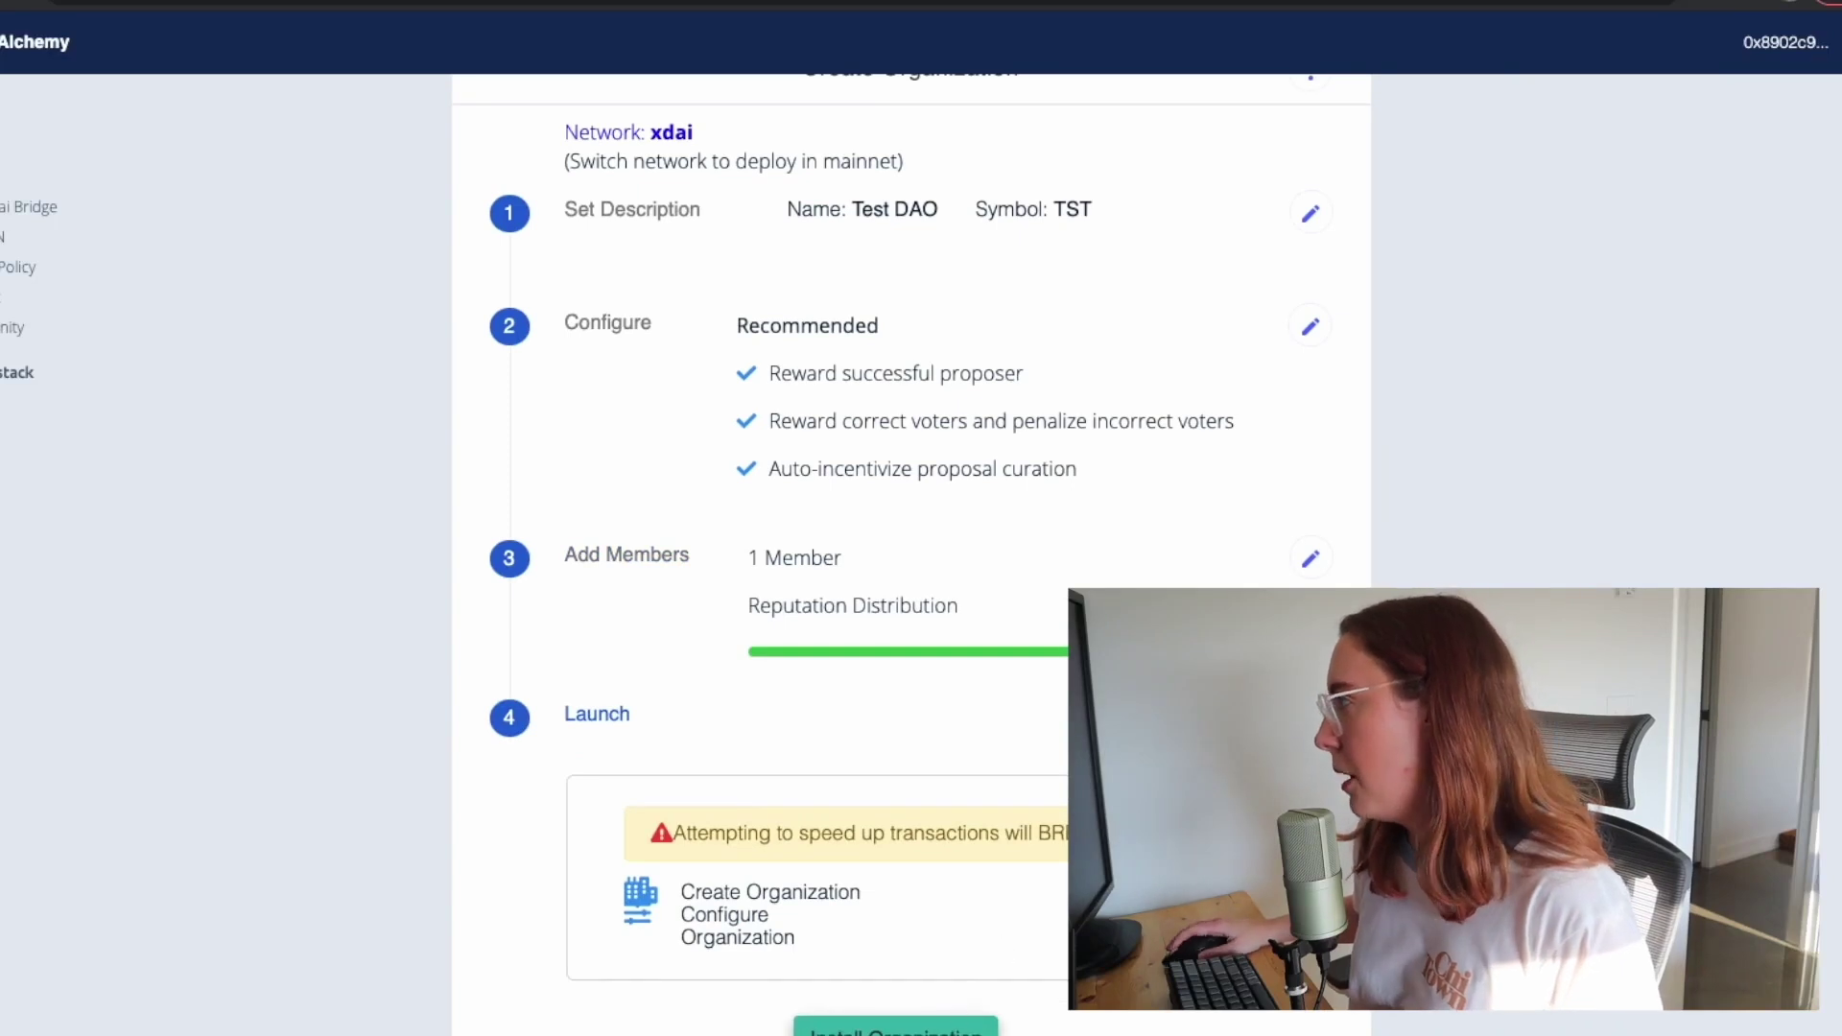
- Attempt to install Test DAO on xDai, which MetaMask blocks for insufficient funds
{"action": "left_click", "coordinate": [895, 1026]}
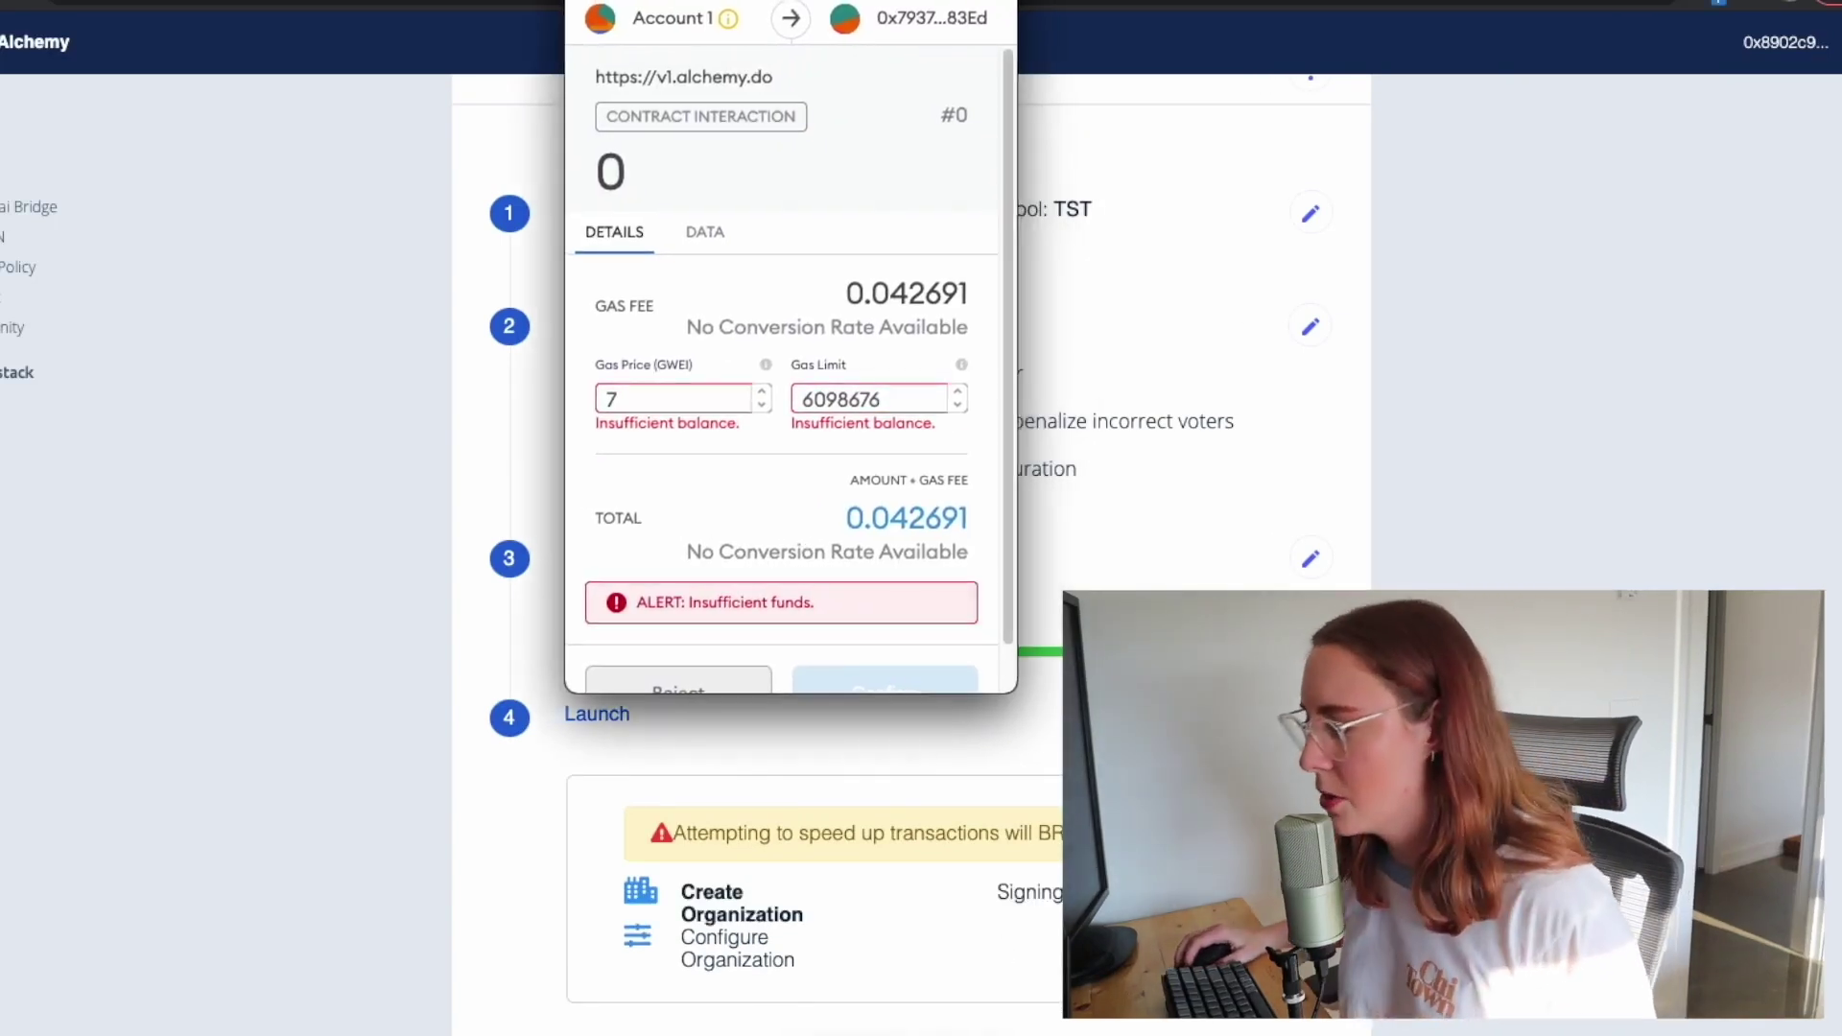
{"action": "scroll", "coordinate": [752, 621], "scroll_direction": "down", "scroll_amount": 1}
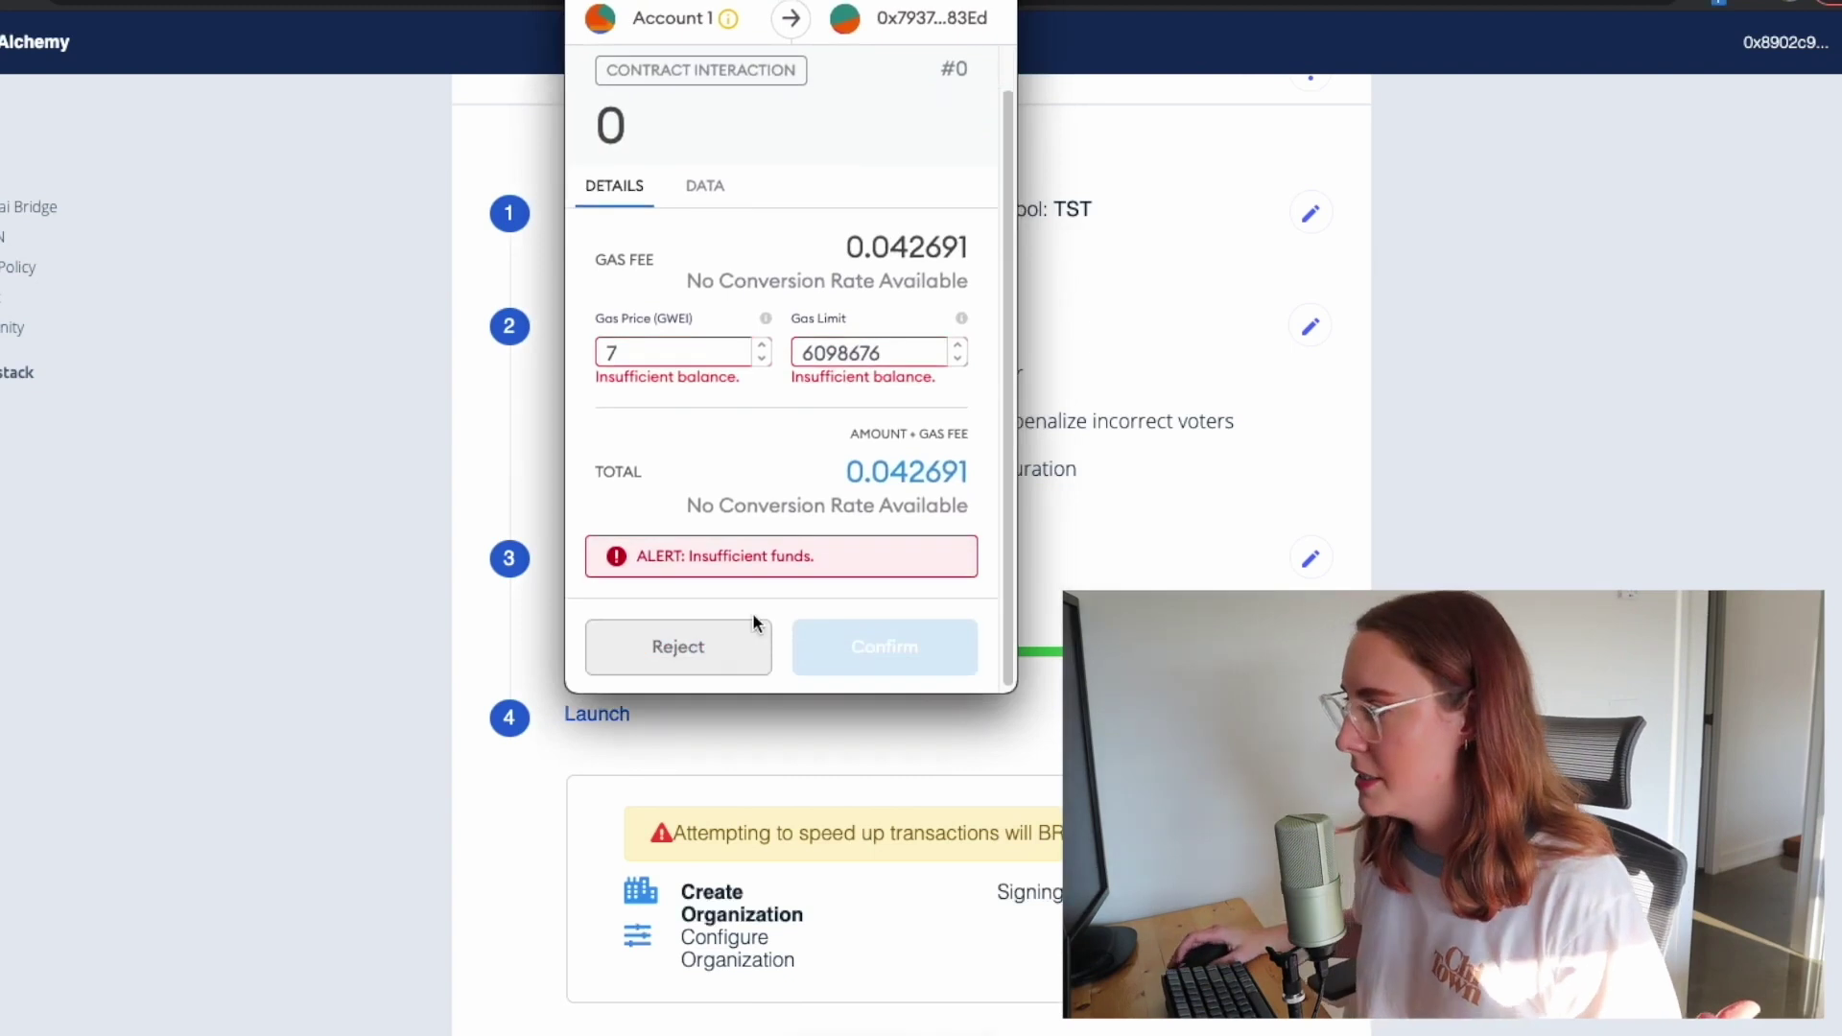
{"action": "scroll", "coordinate": [805, 413], "scroll_direction": "up", "scroll_amount": 1}
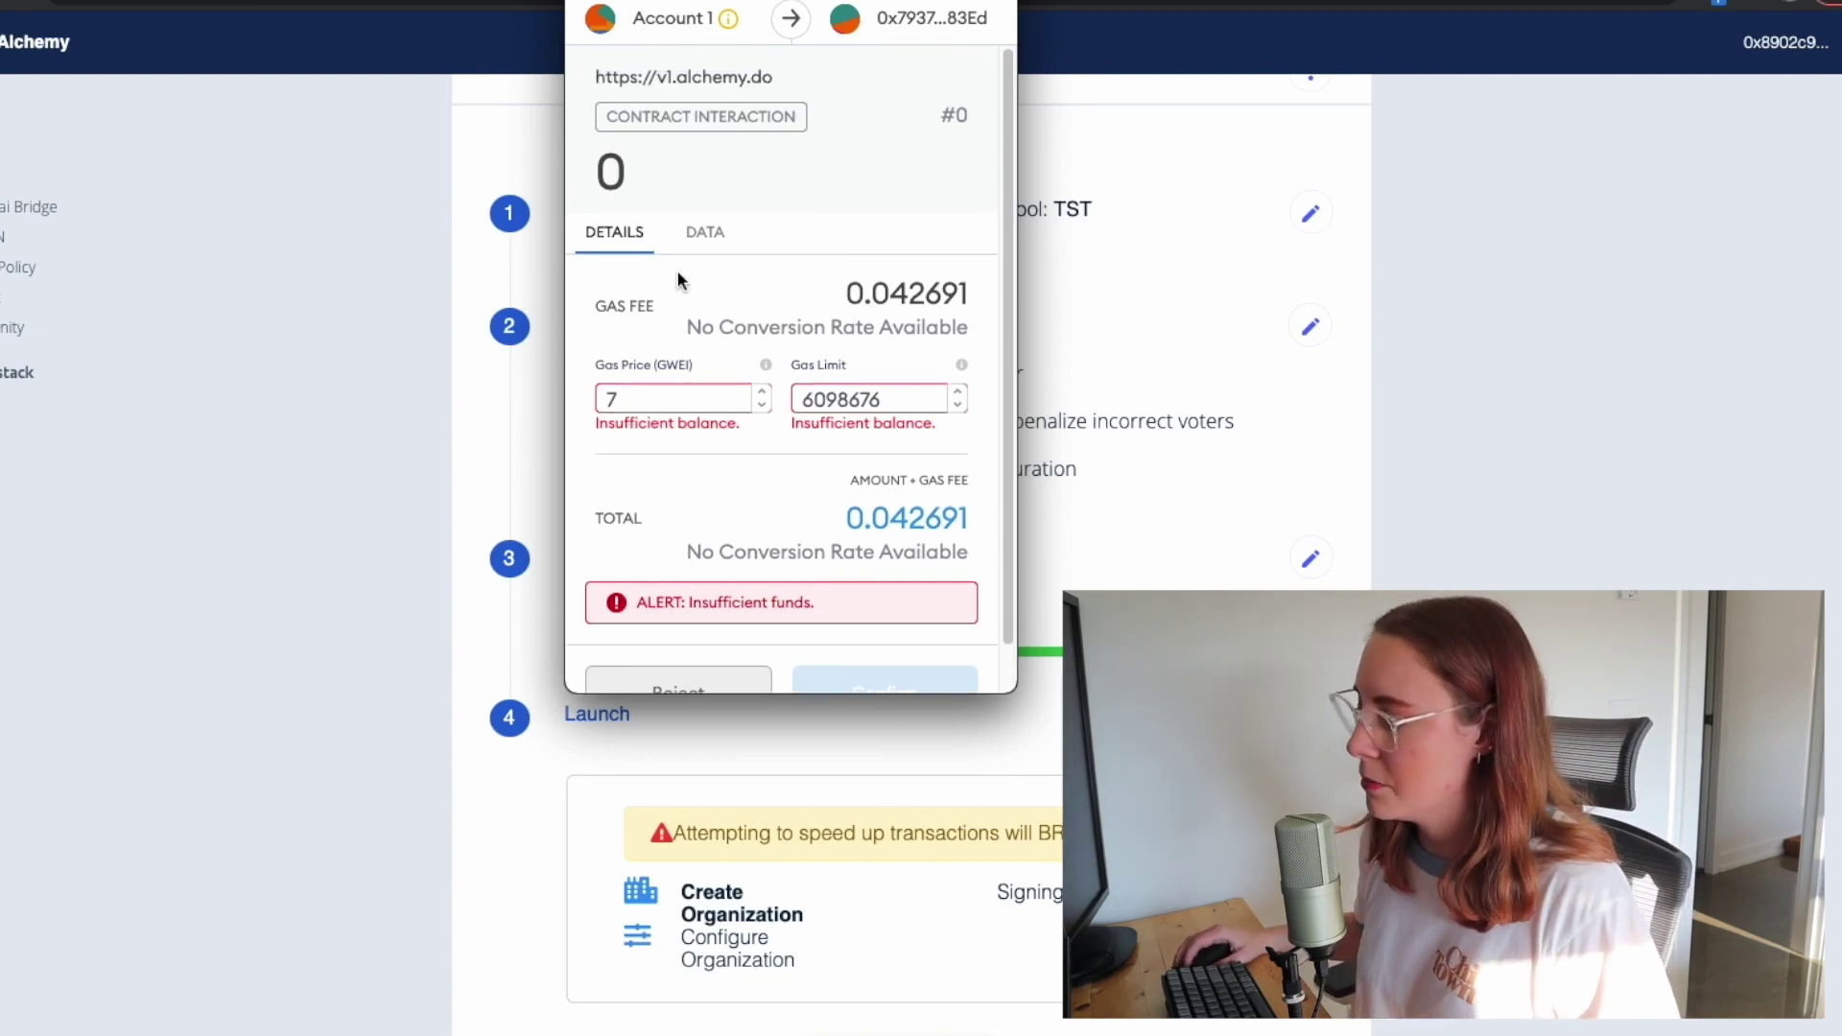
{"action": "scroll", "coordinate": [830, 497], "scroll_direction": "down", "scroll_amount": 1}
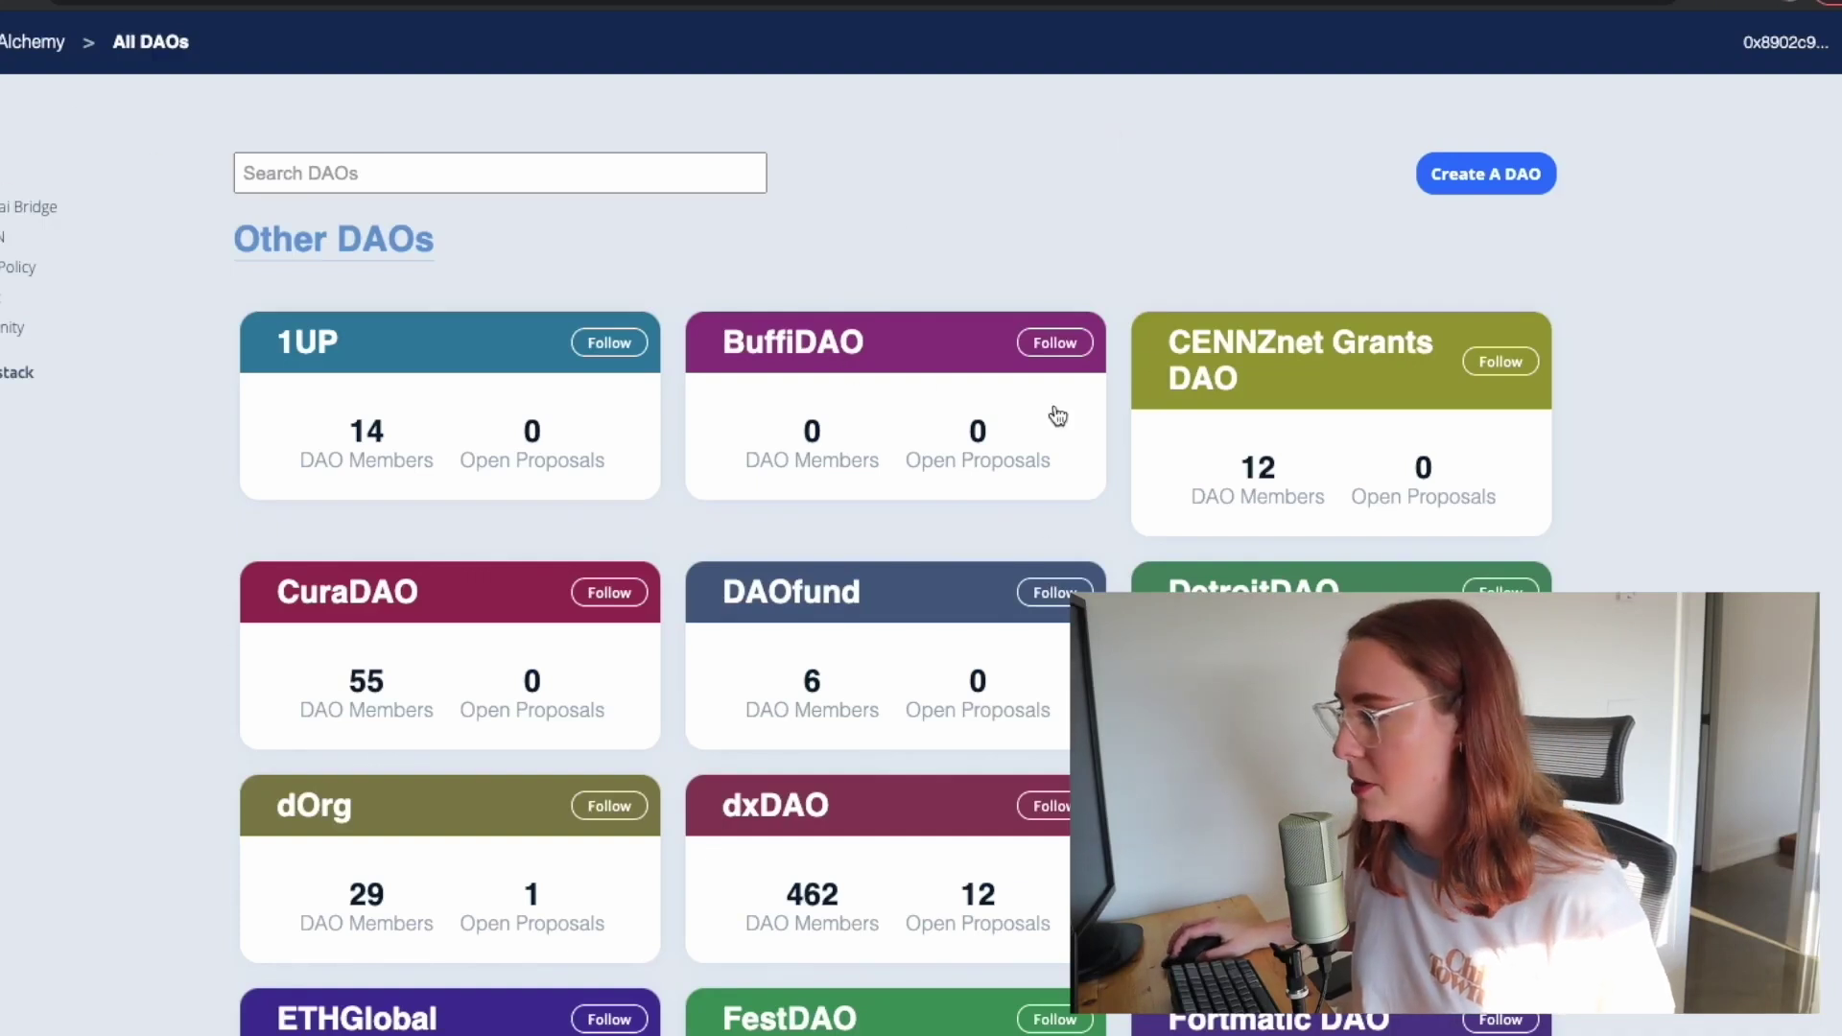
- Open CuraDAO's proposals page and try a new proposal, which requires a connected wallet
{"action": "scroll", "coordinate": [803, 276], "scroll_direction": "down", "scroll_amount": 1}
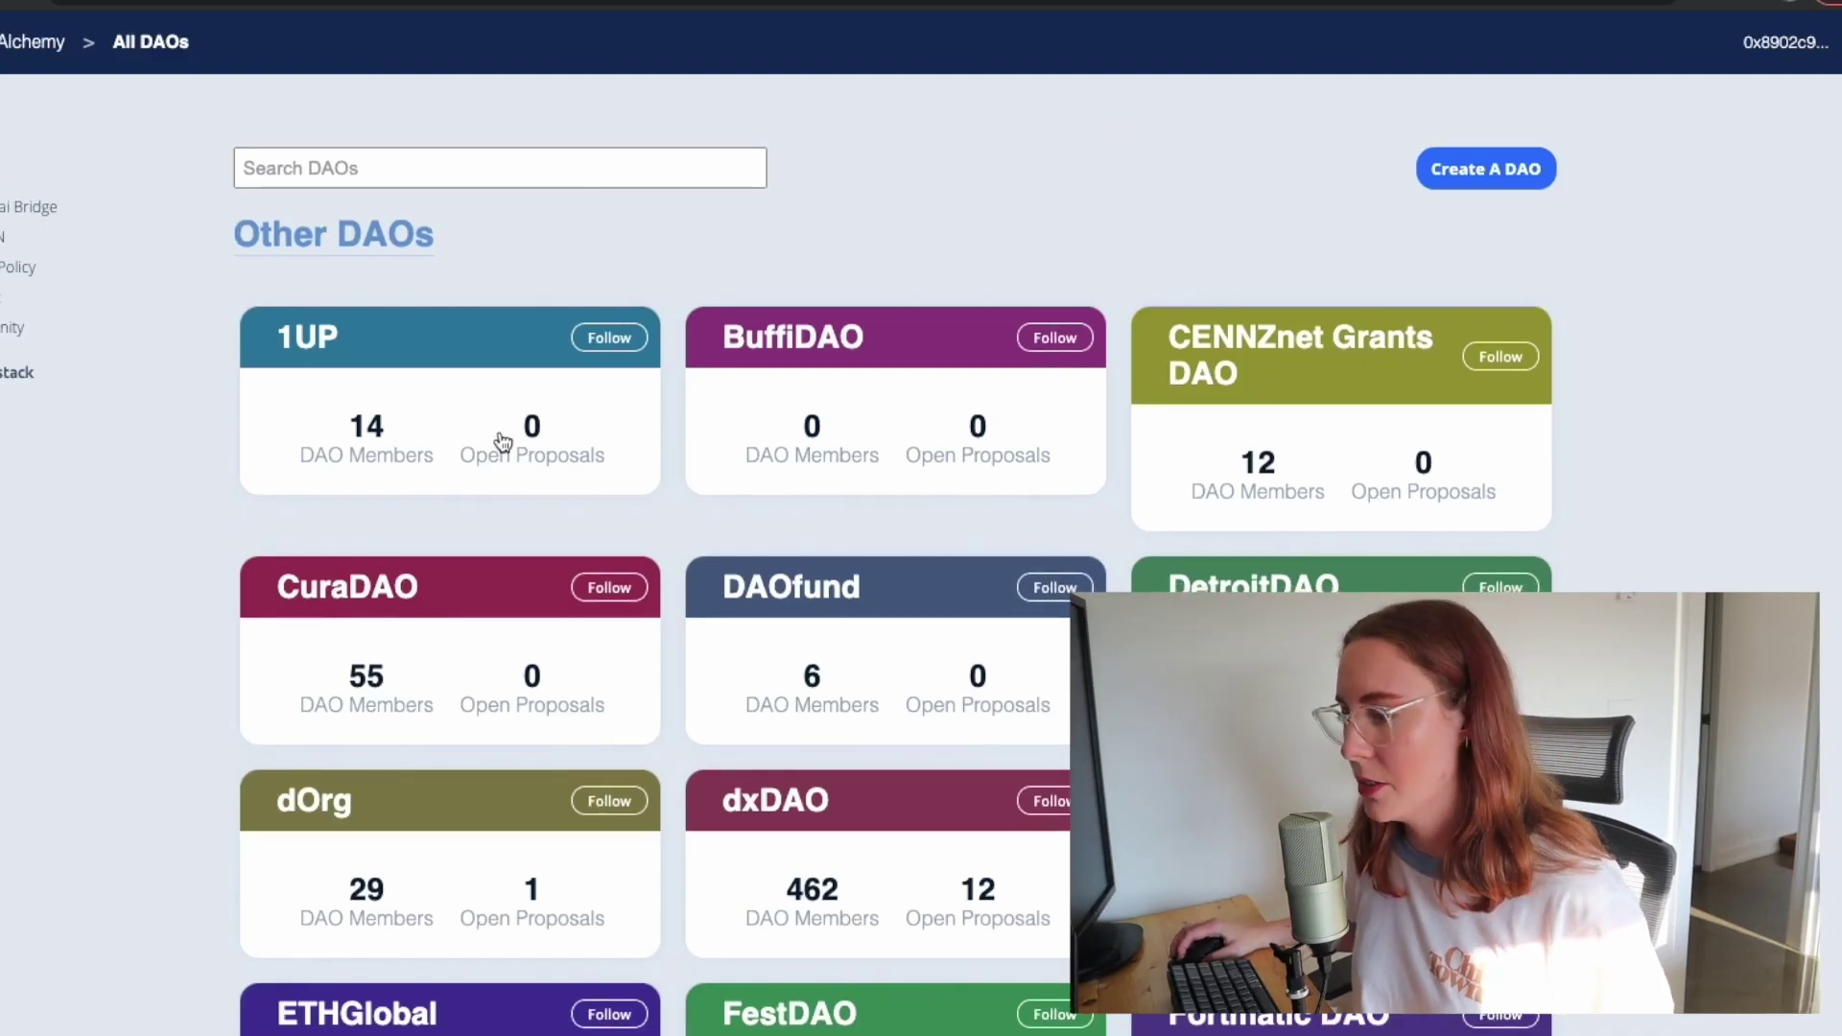
{"action": "scroll", "coordinate": [501, 443], "scroll_direction": "down", "scroll_amount": 3}
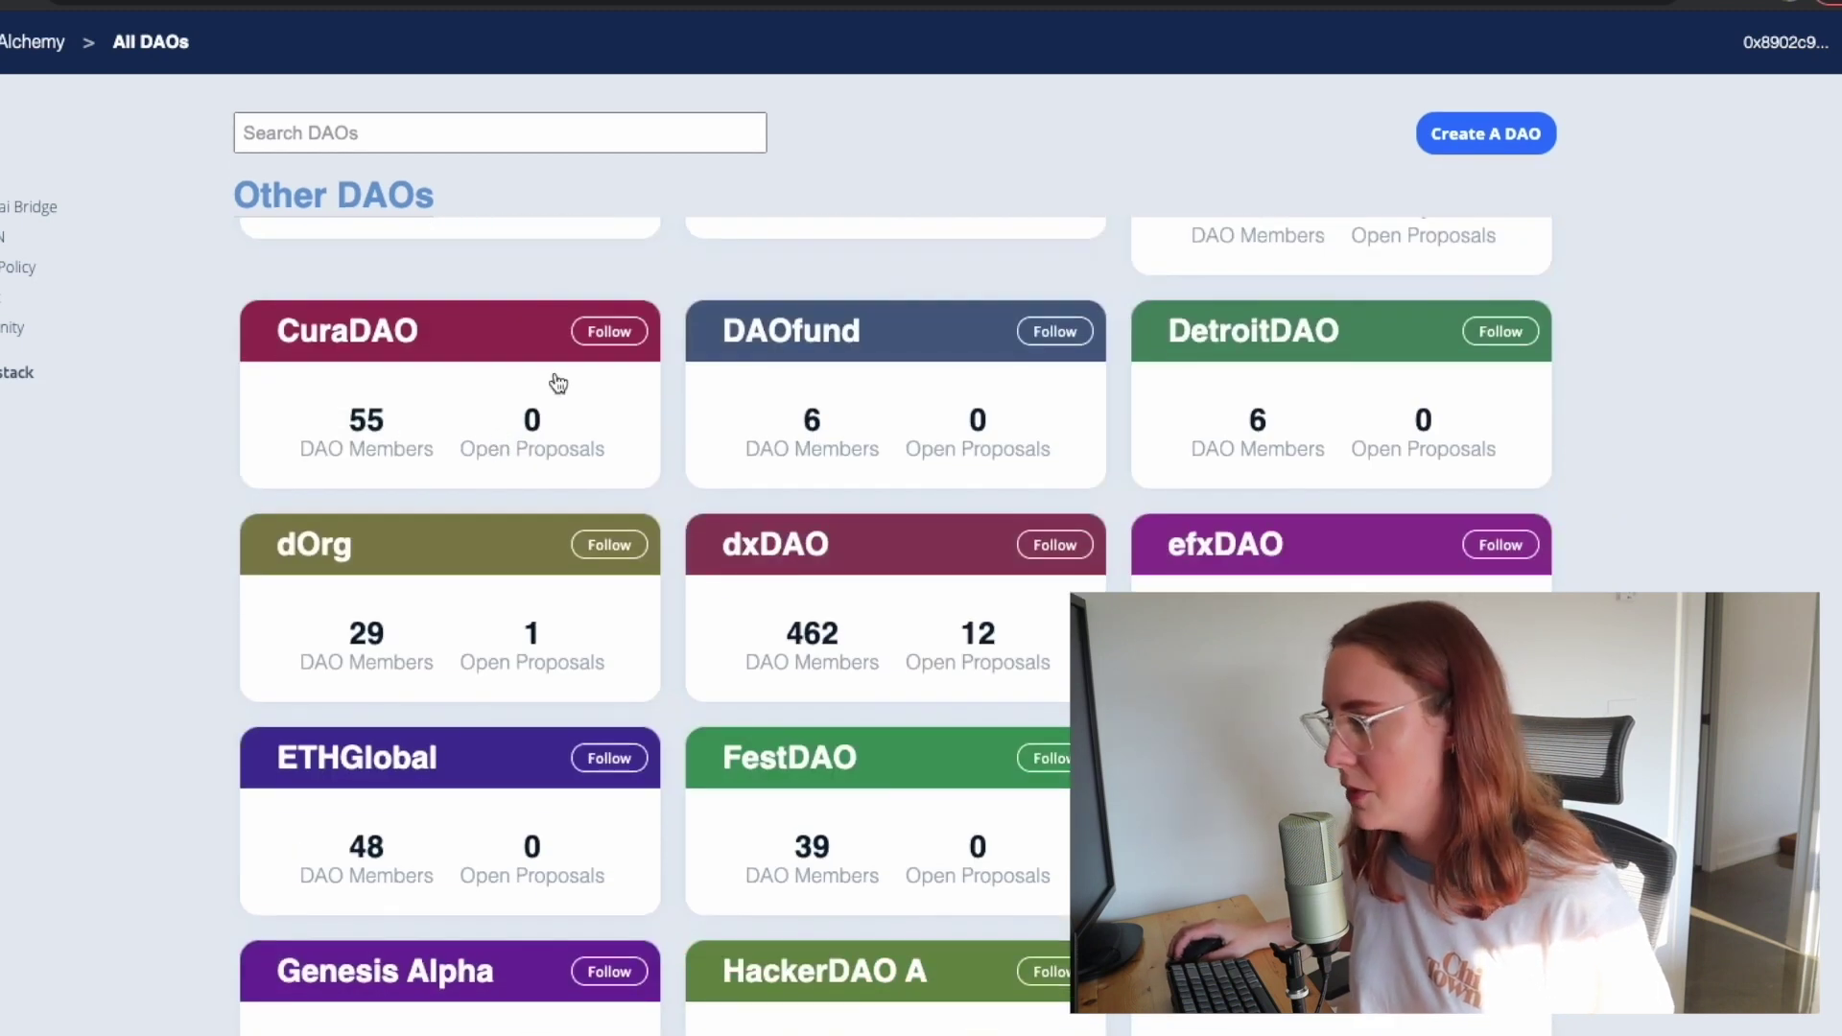
{"action": "left_click", "coordinate": [495, 382]}
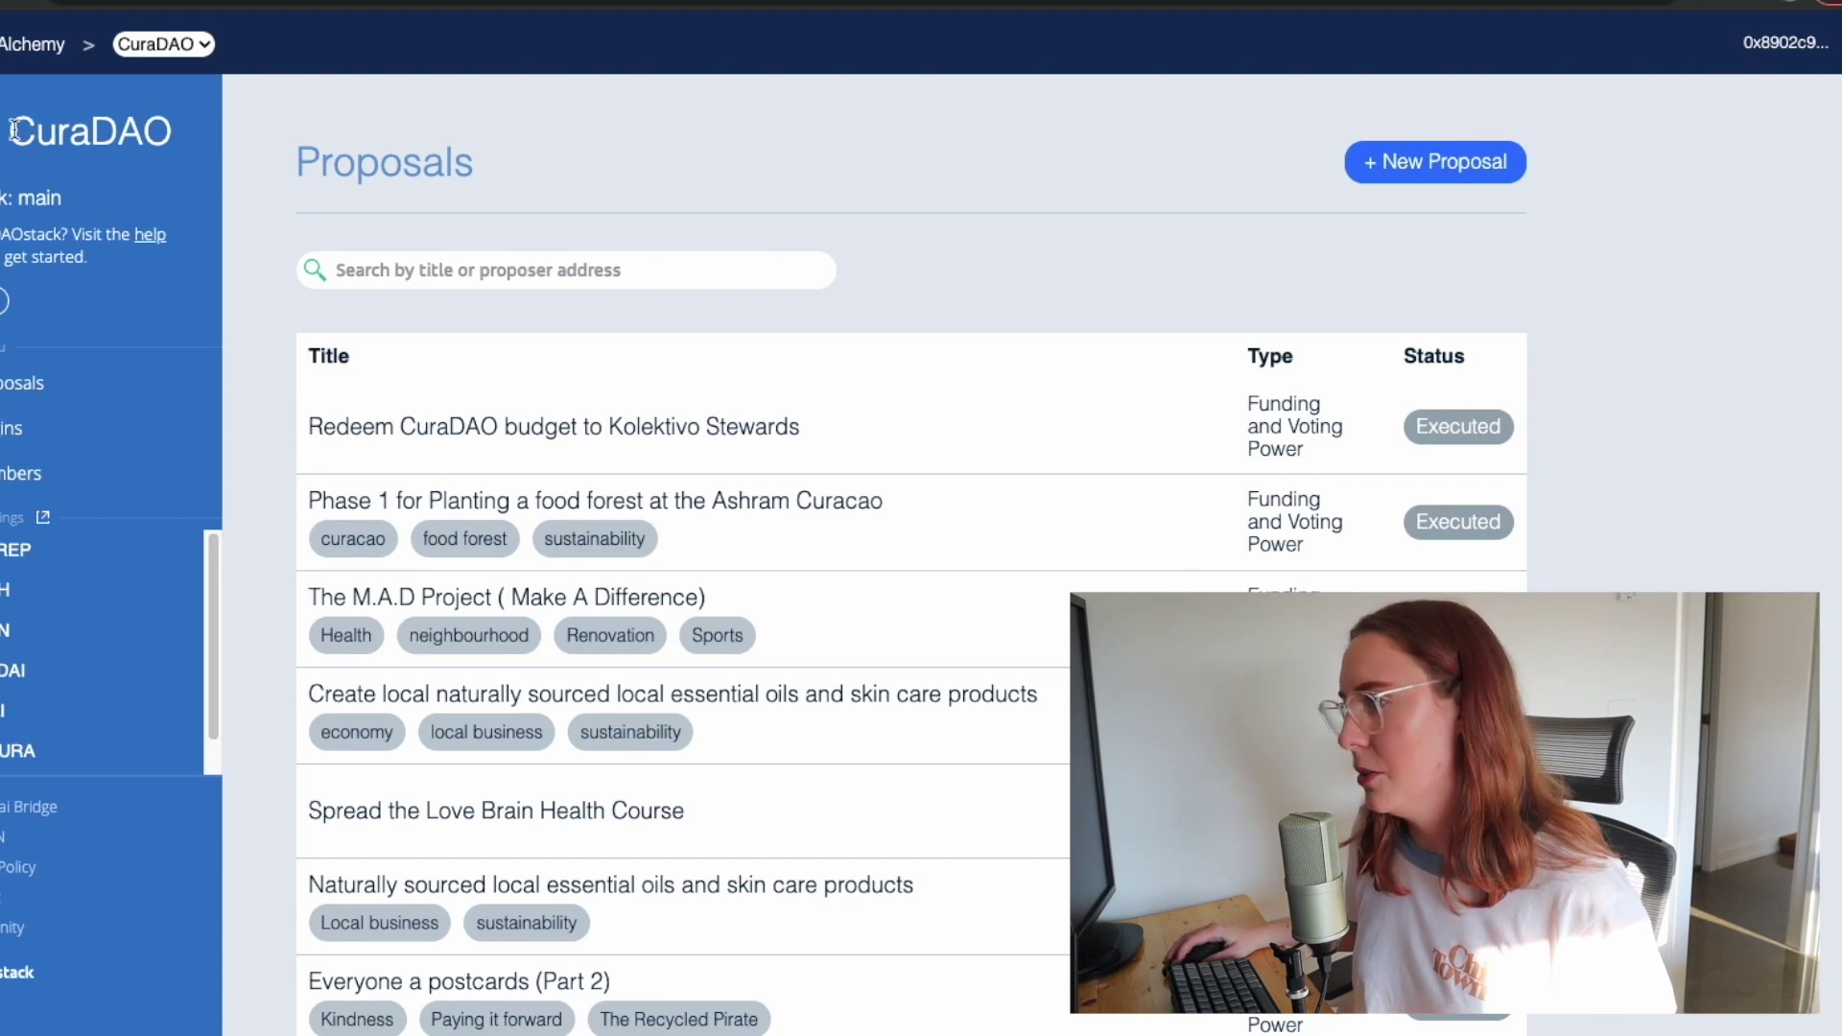
{"action": "left_click_drag", "start_coordinate": [24, 129], "coordinate": [227, 125]}
{"action": "left_click", "coordinate": [95, 170]}
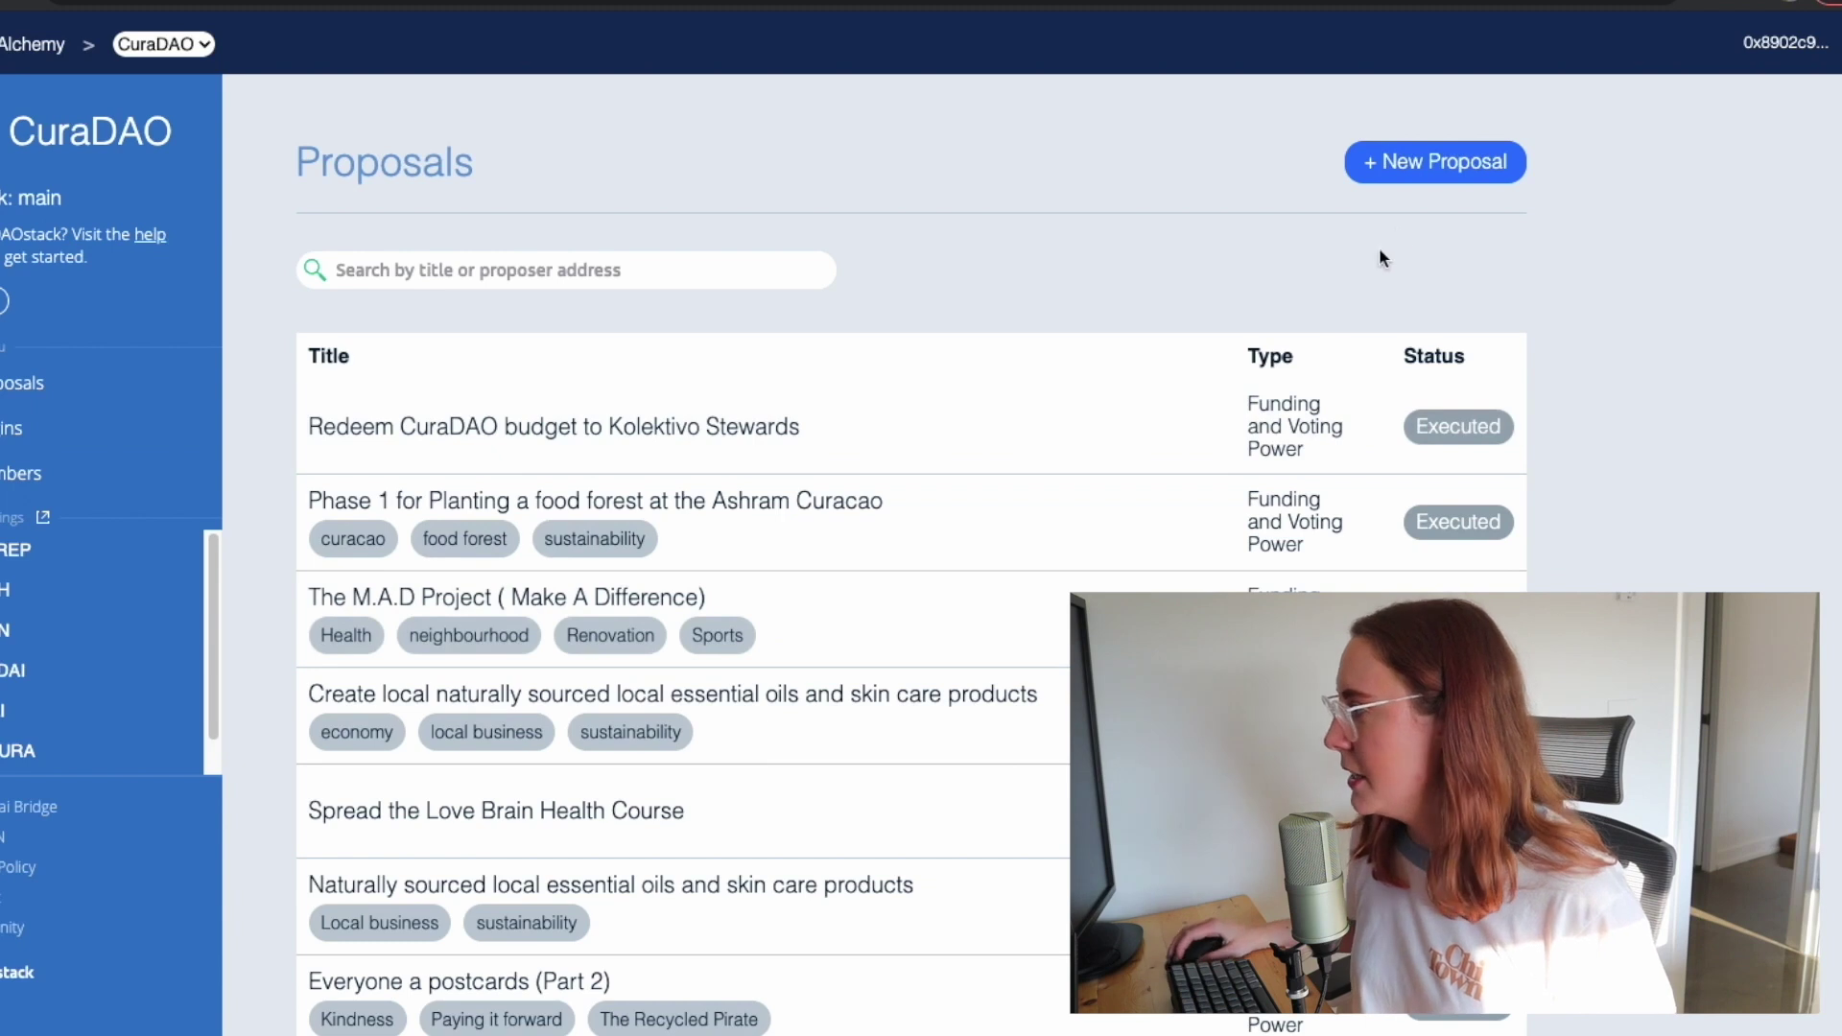
{"action": "left_click", "coordinate": [1434, 163]}
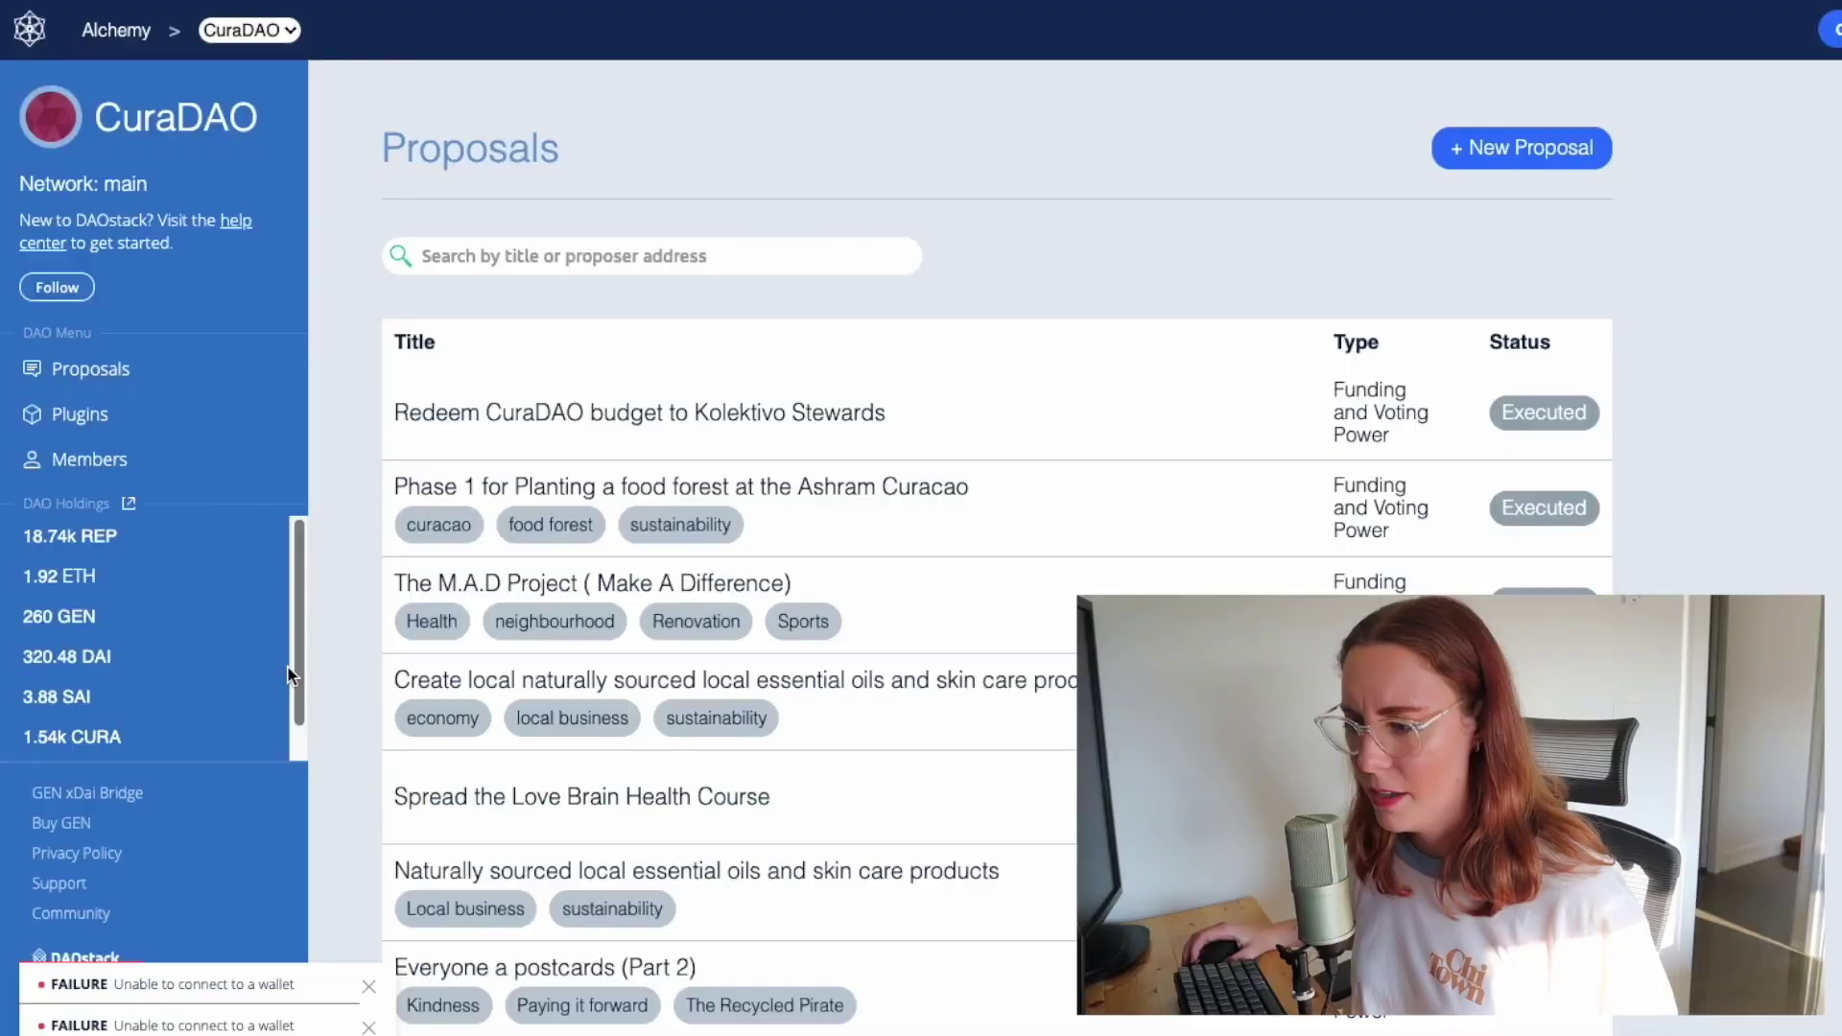
- Return to All DAOs and browse cards such as Genesis Alpha, necDAO, PolkaDAO and PrimeDAO
{"action": "scroll", "coordinate": [148, 624], "scroll_direction": "down", "scroll_amount": 1}
{"action": "scroll", "coordinate": [152, 626], "scroll_direction": "up", "scroll_amount": 1}
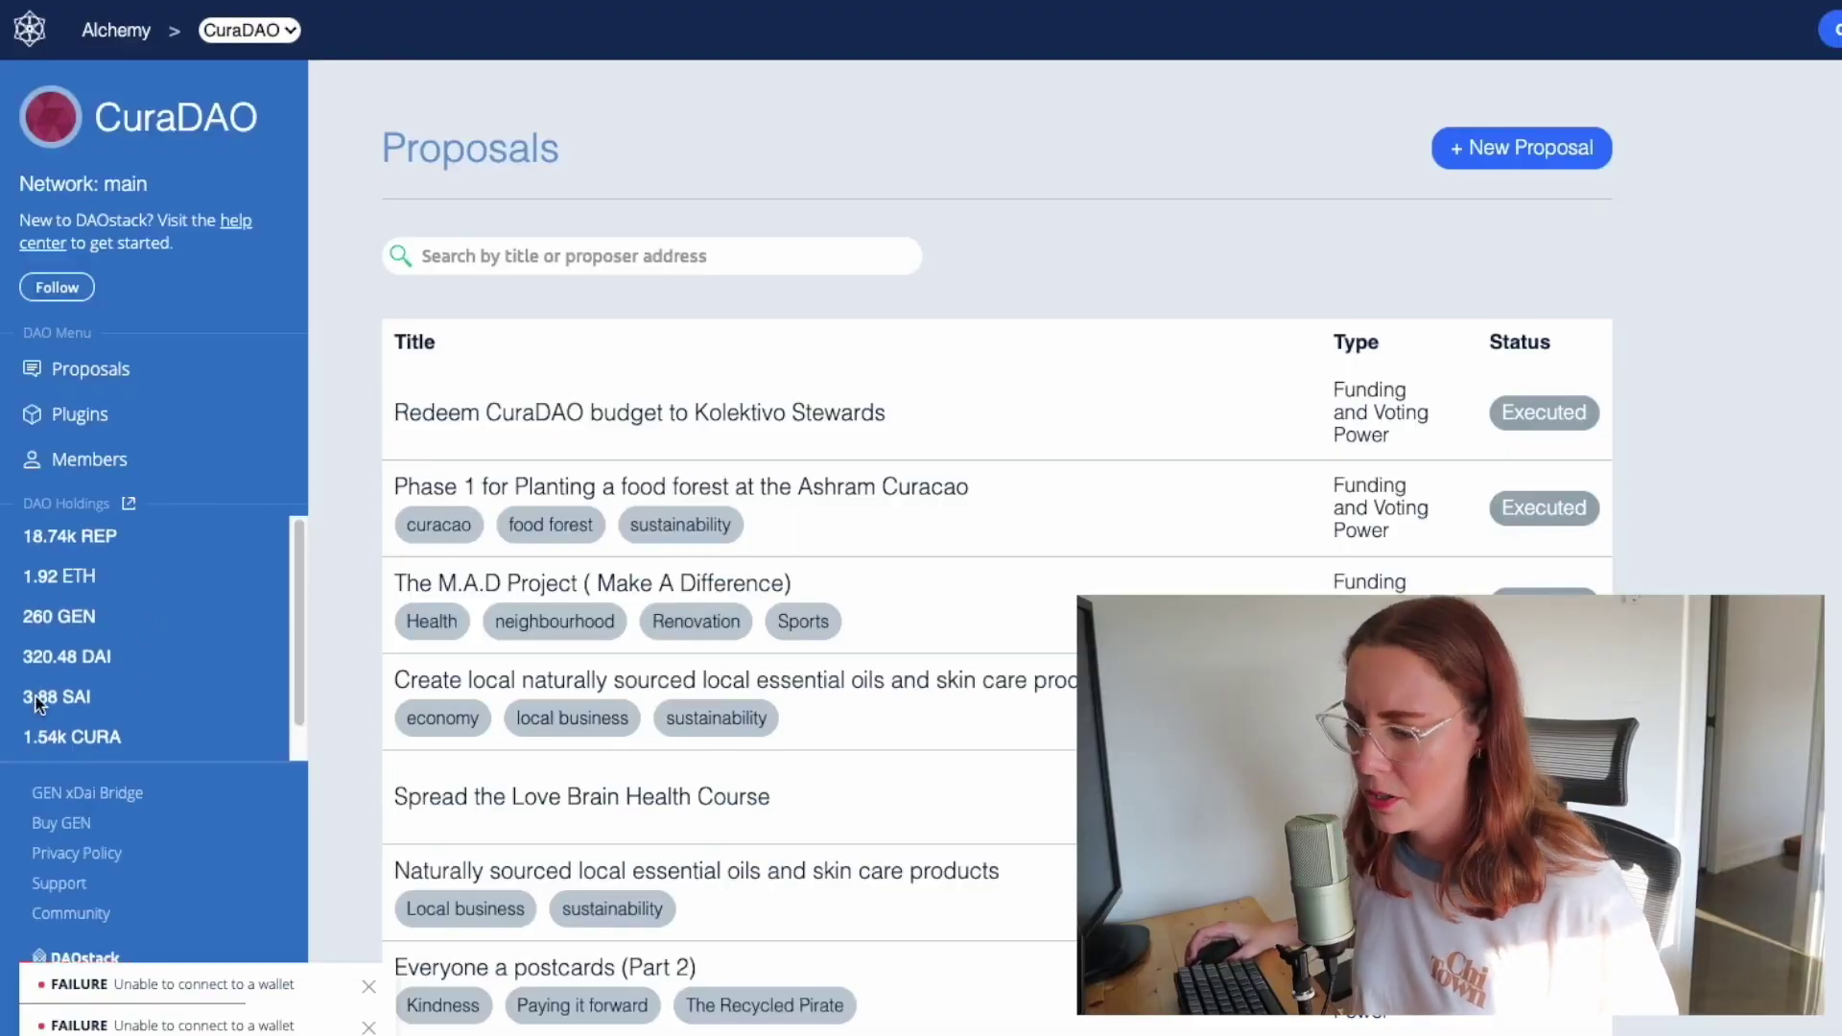
{"action": "key", "text": "alt+Left"}
{"action": "scroll", "coordinate": [1615, 520], "scroll_direction": "down", "scroll_amount": 3}
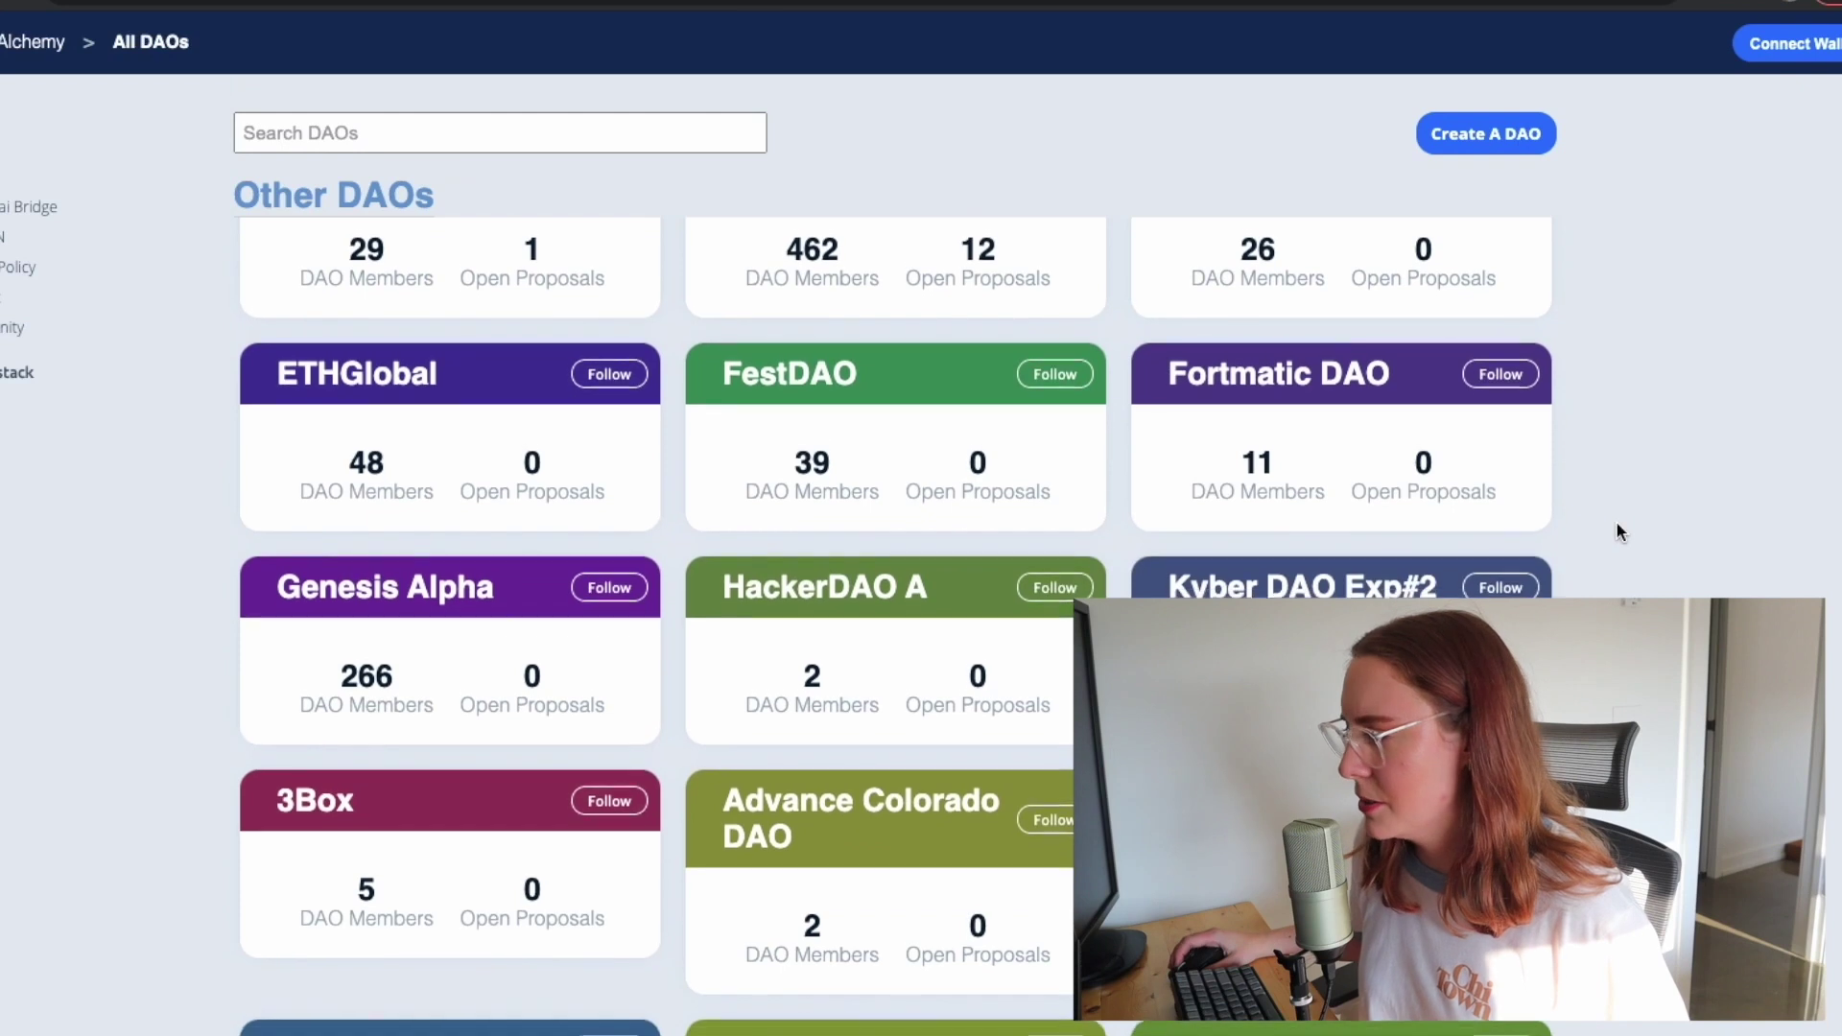
{"action": "scroll", "coordinate": [1616, 523], "scroll_direction": "down", "scroll_amount": 3}
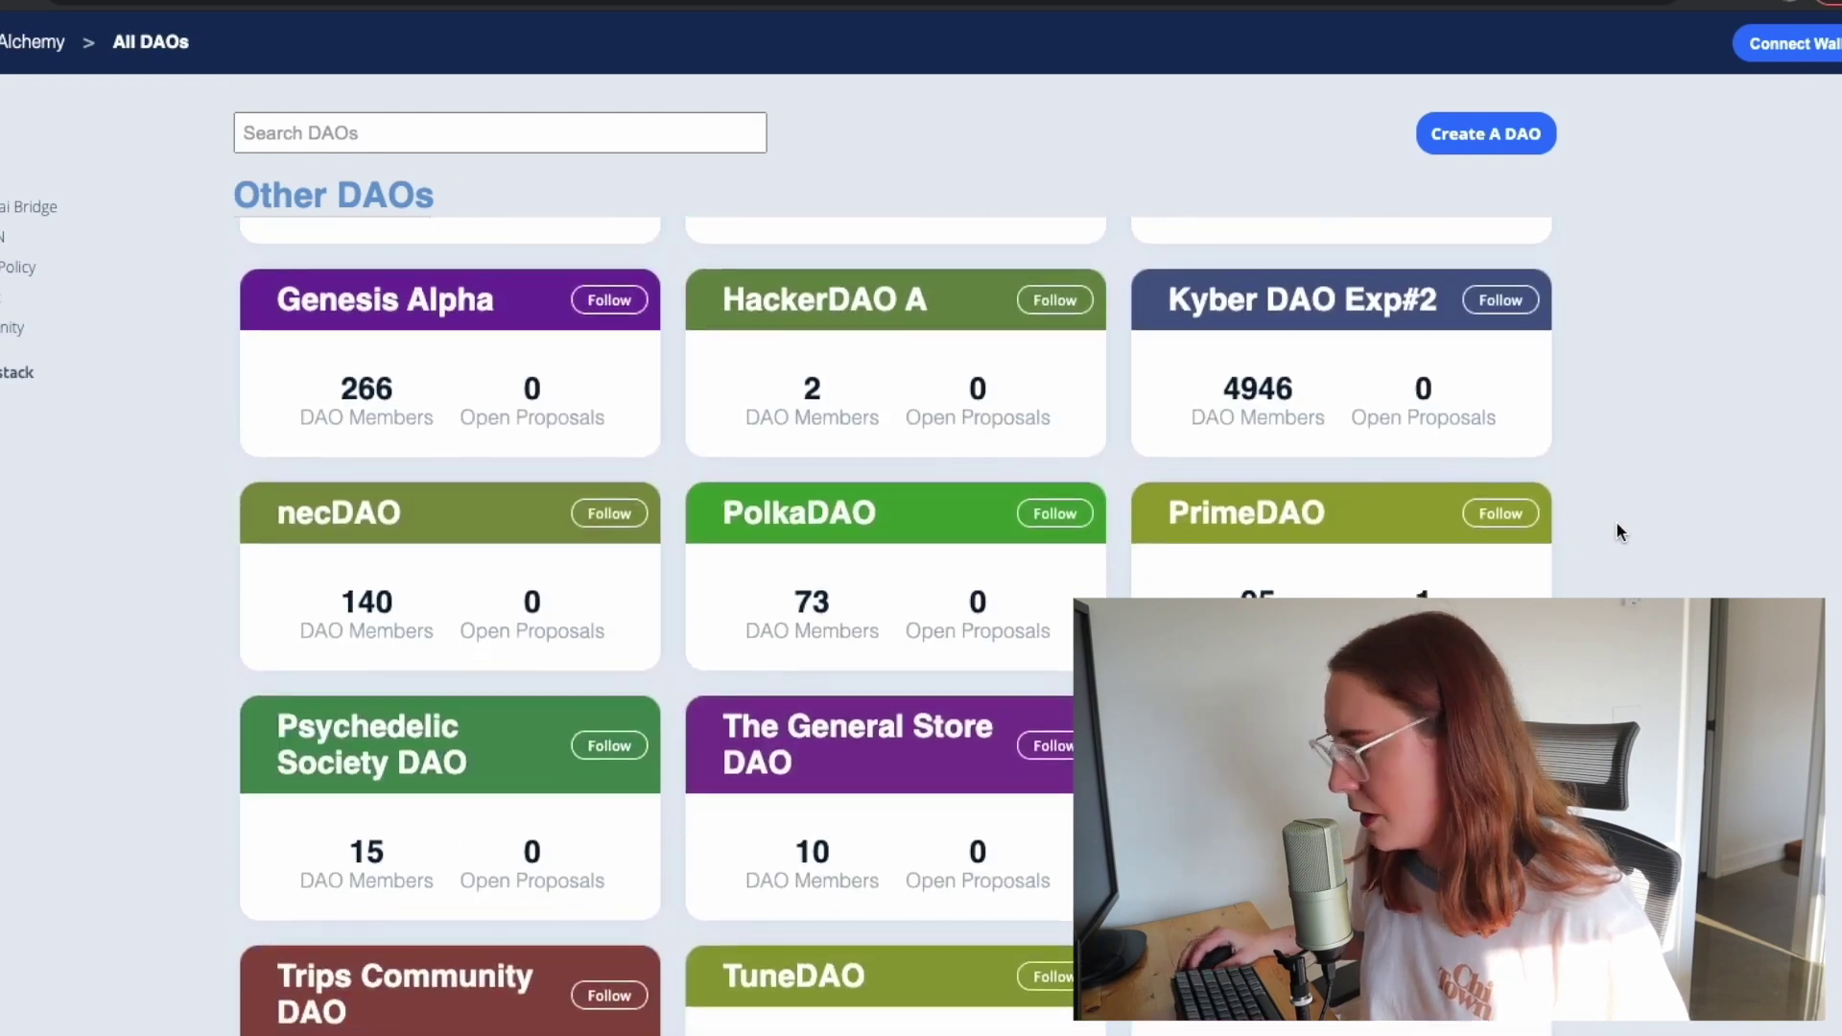
{"action": "scroll", "coordinate": [1615, 521], "scroll_direction": "down", "scroll_amount": 3}
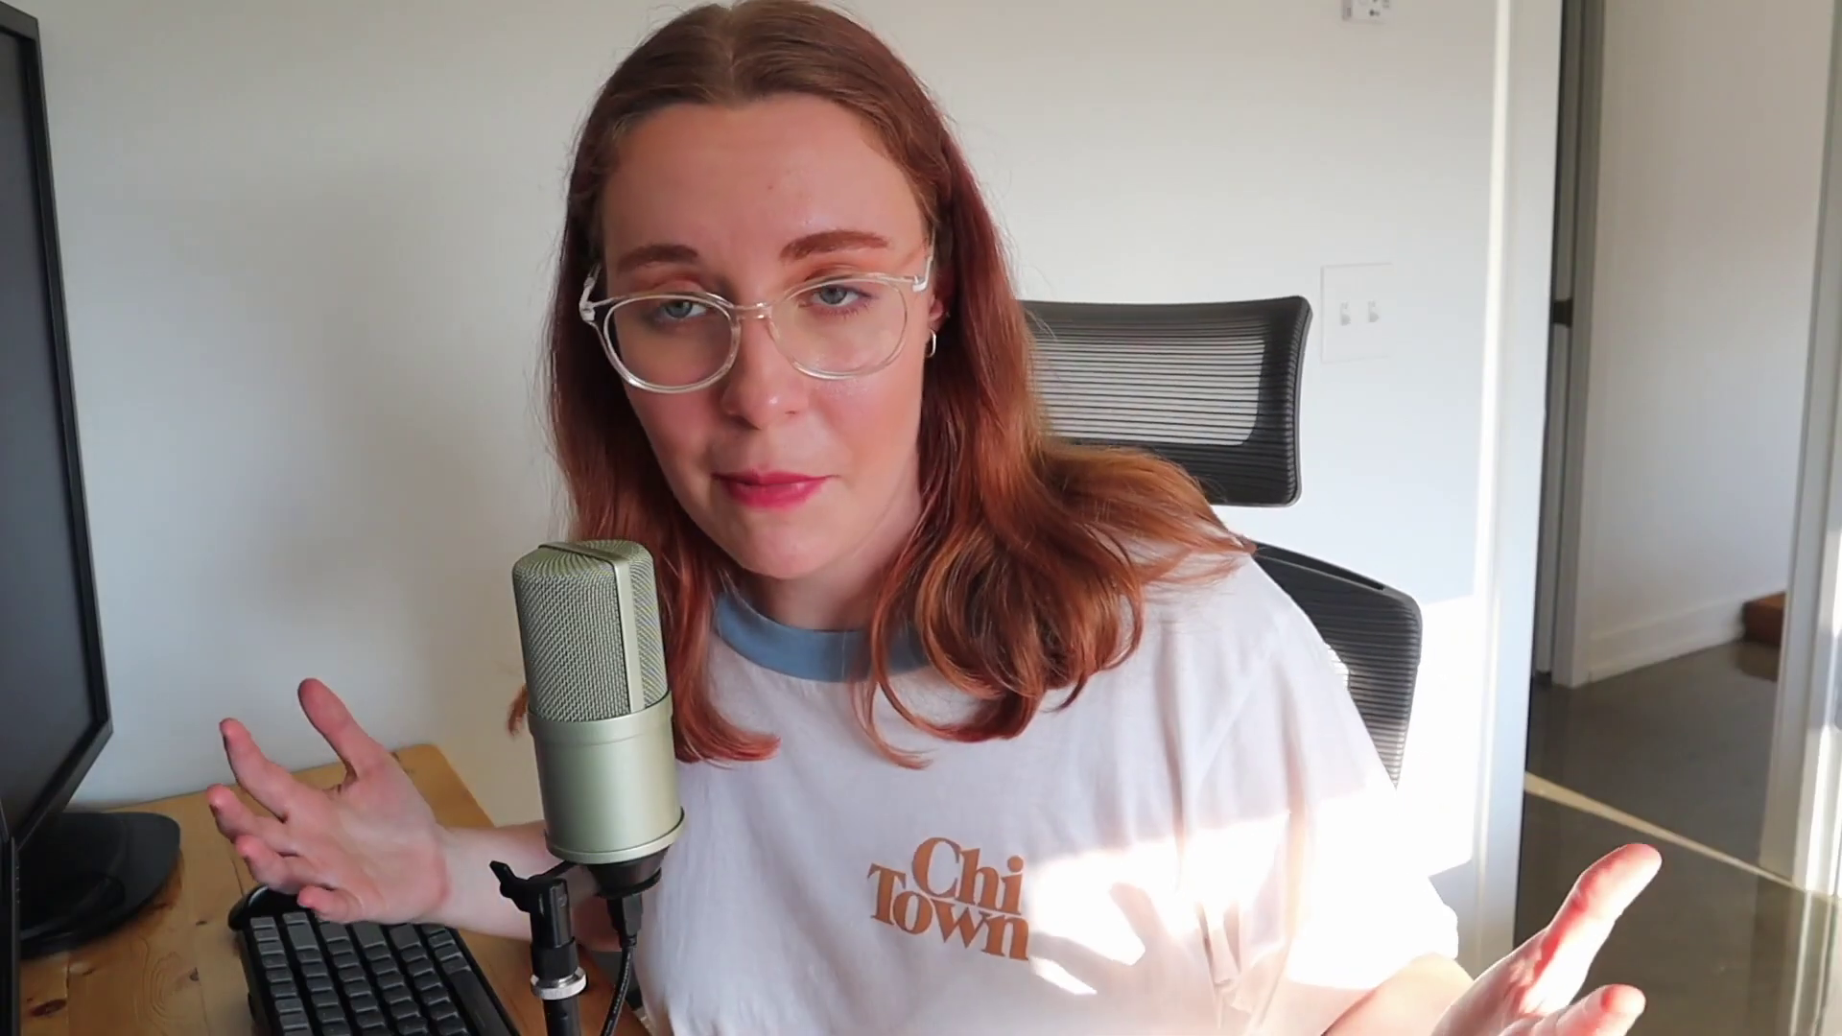